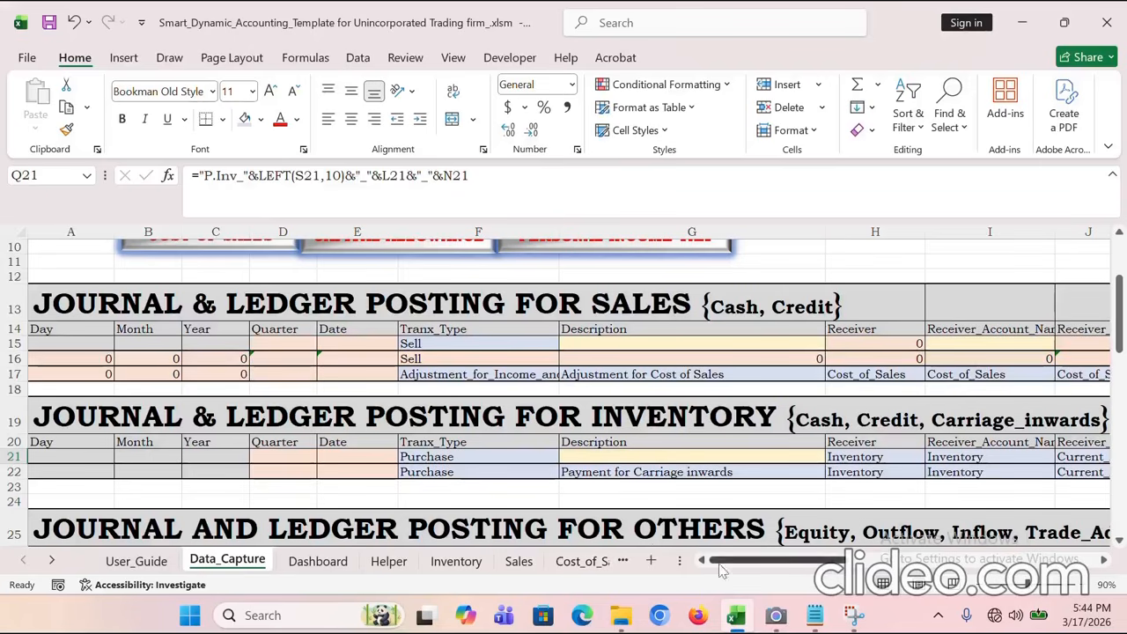
# Step: Highlight rows 19 to 22 of the inventory posting section to look over its entry area
pyautogui.scroll(-1, 14, 341)
pyautogui.click(21, 254)
pyautogui.moveTo(21, 253); pyautogui.dragTo(12, 427)
pyautogui.scroll(1, 179, 529)
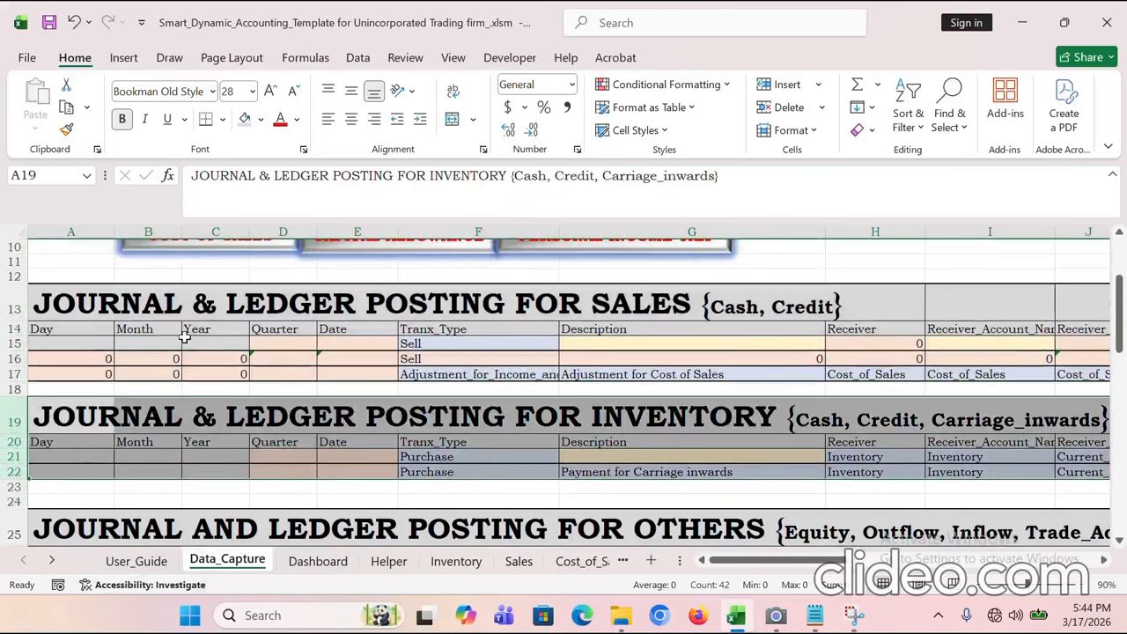
# Step: Examine the first sales posting row, checking its description choices, transaction type and date formula
pyautogui.click(40, 344)
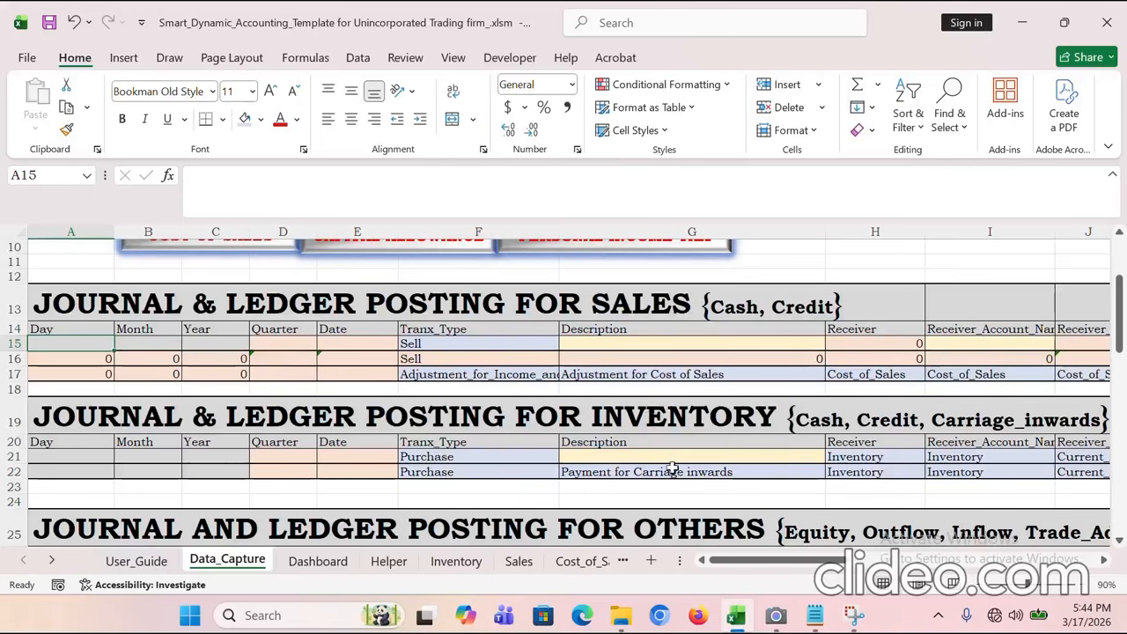
pyautogui.scroll(-1, 661, 453)
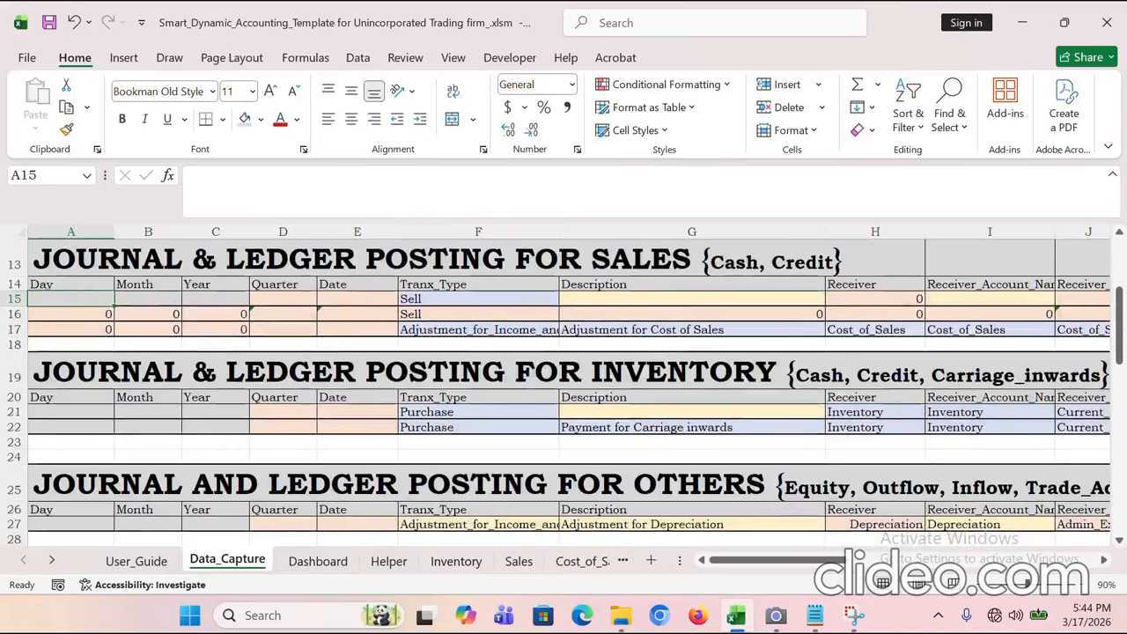
pyautogui.scroll(2, 652, 385)
pyautogui.click(652, 384)
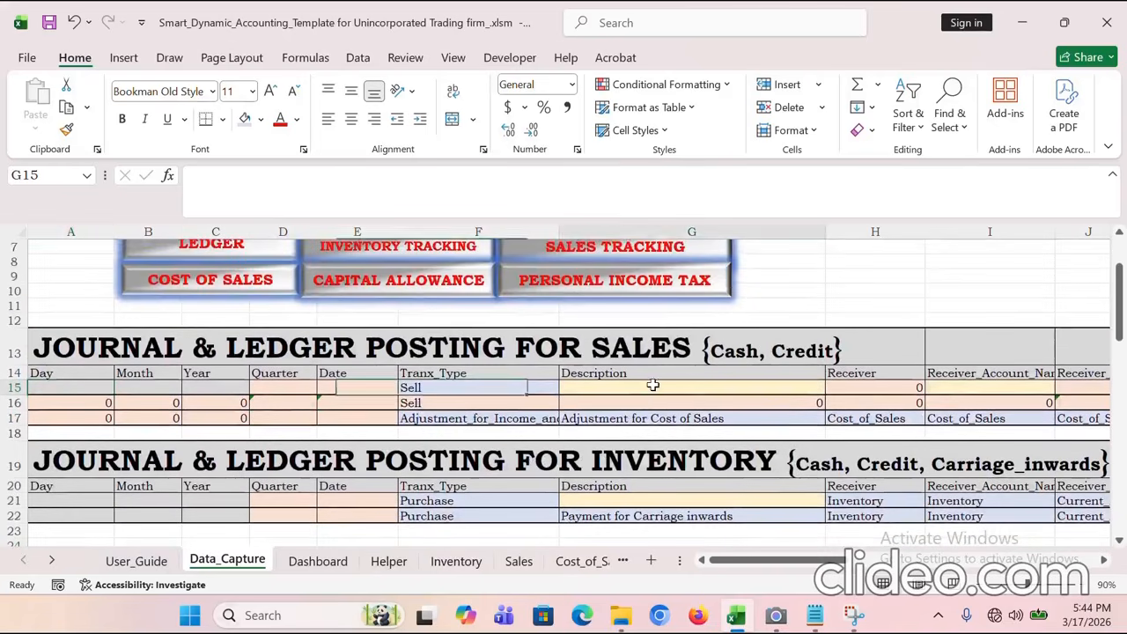
pyautogui.click(831, 387)
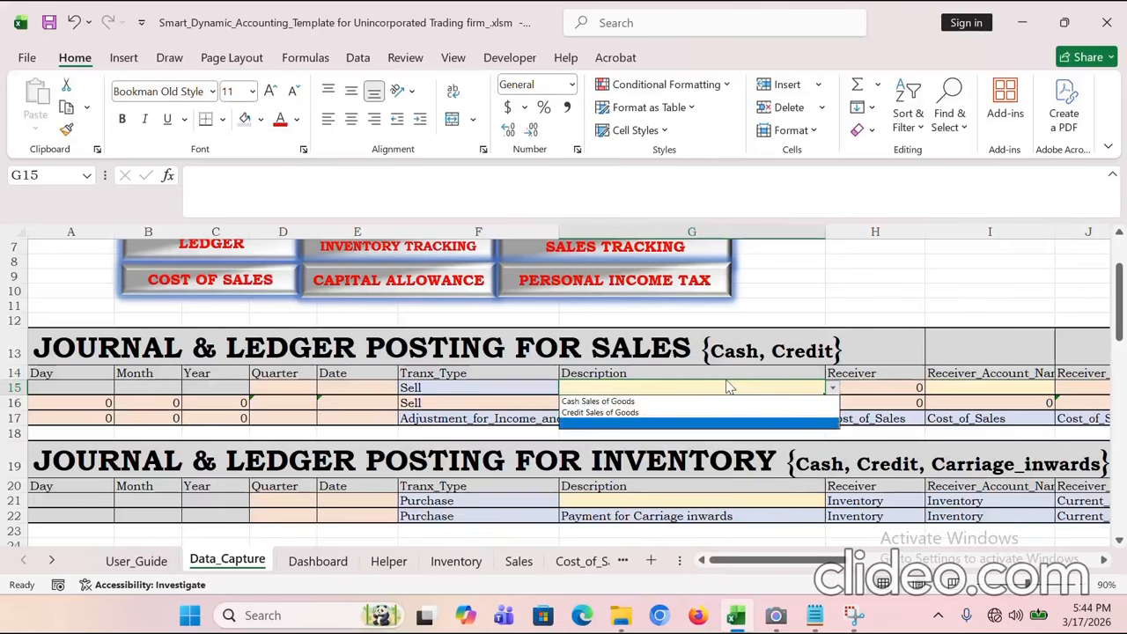
pyautogui.press('Escape')
pyautogui.click(473, 388)
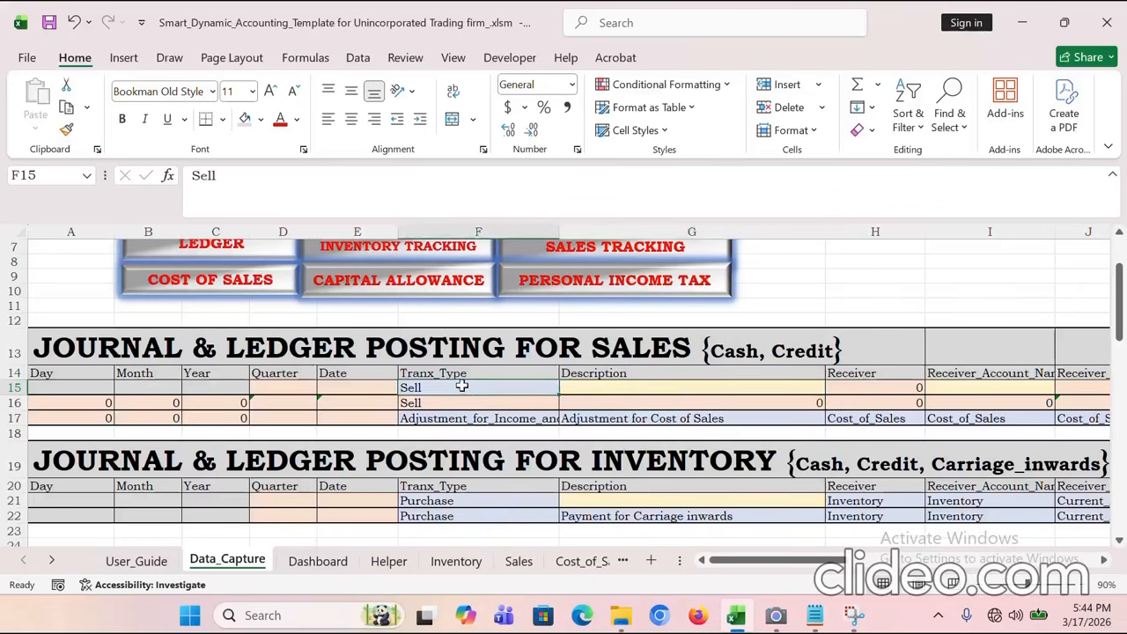
pyautogui.click(349, 389)
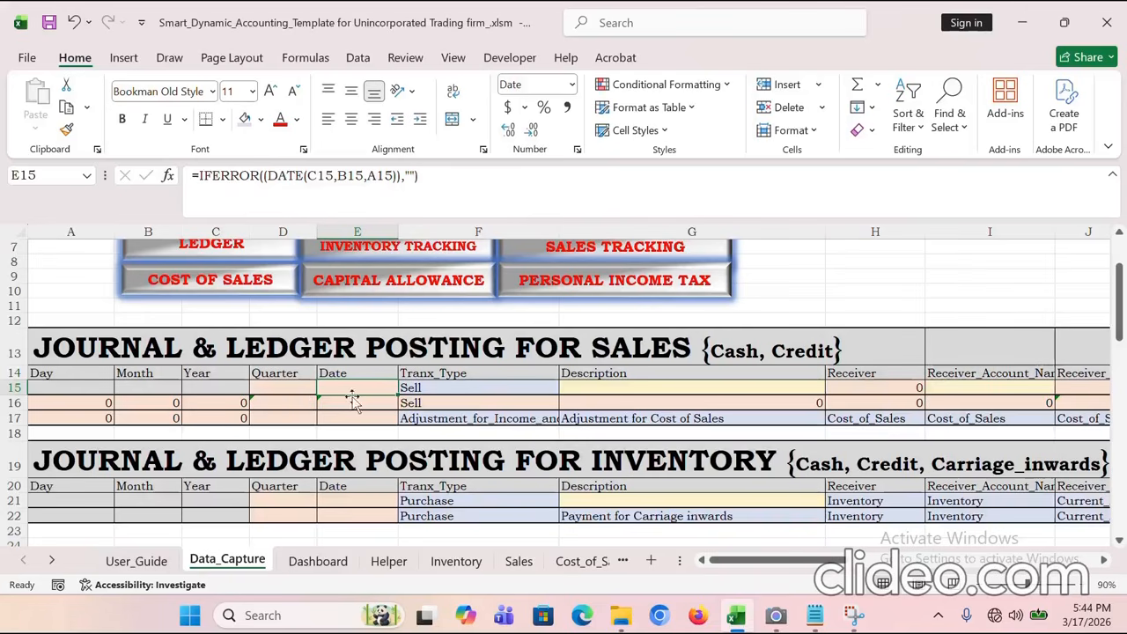
# Step: Enter day 2, month 1 and year 2026 in the first purchase row of the inventory posting section
pyautogui.scroll(-1, 250, 448)
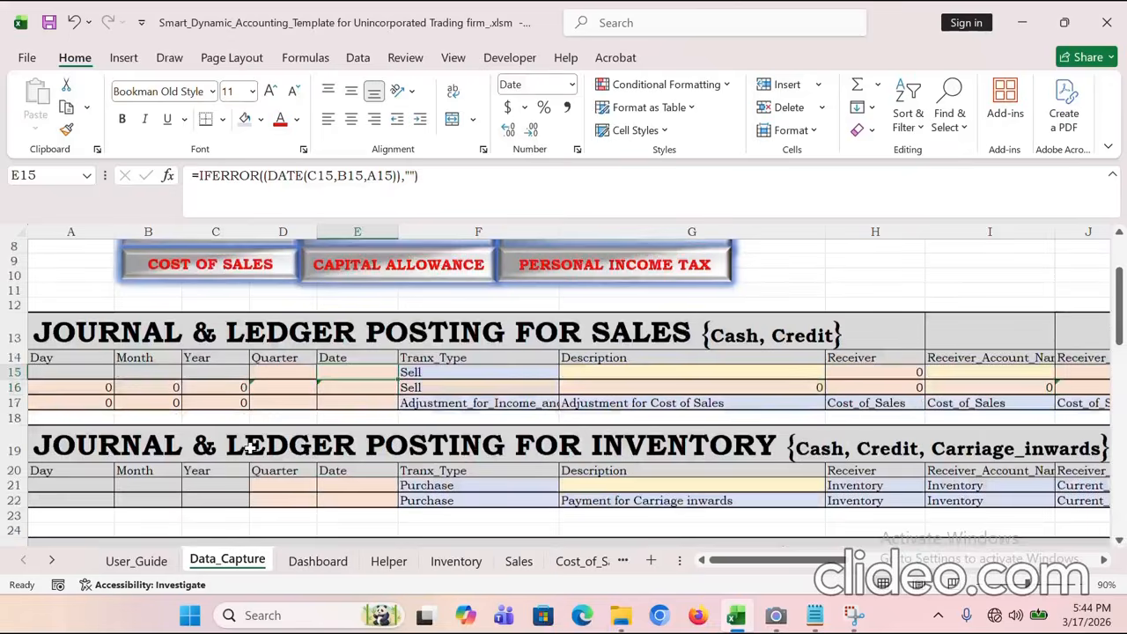
pyautogui.scroll(-3, 250, 448)
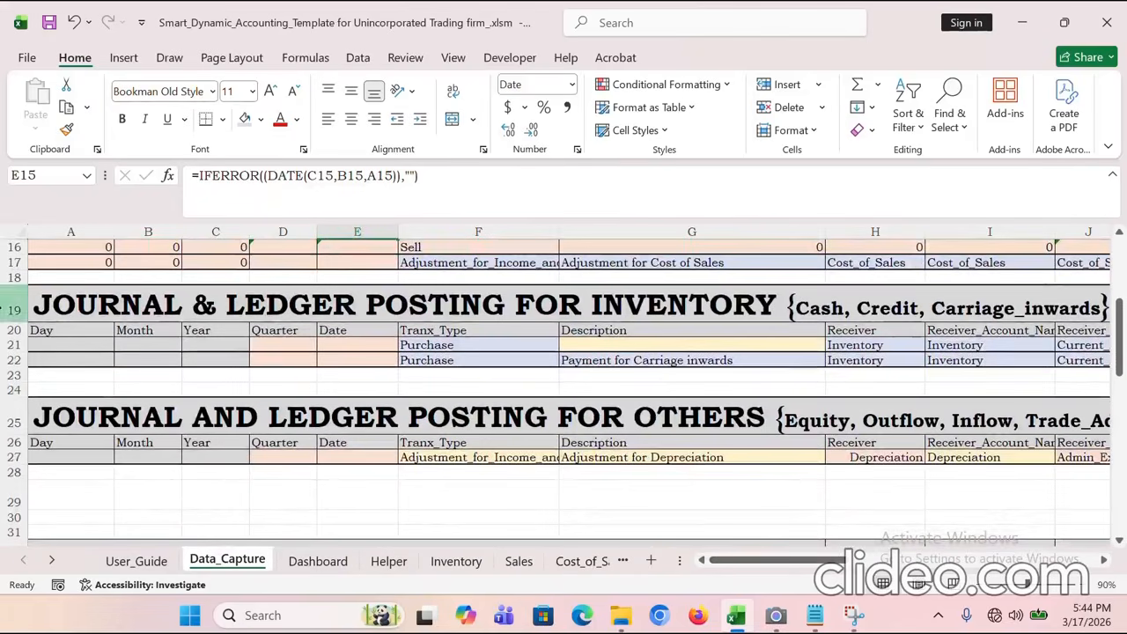
pyautogui.click(49, 345)
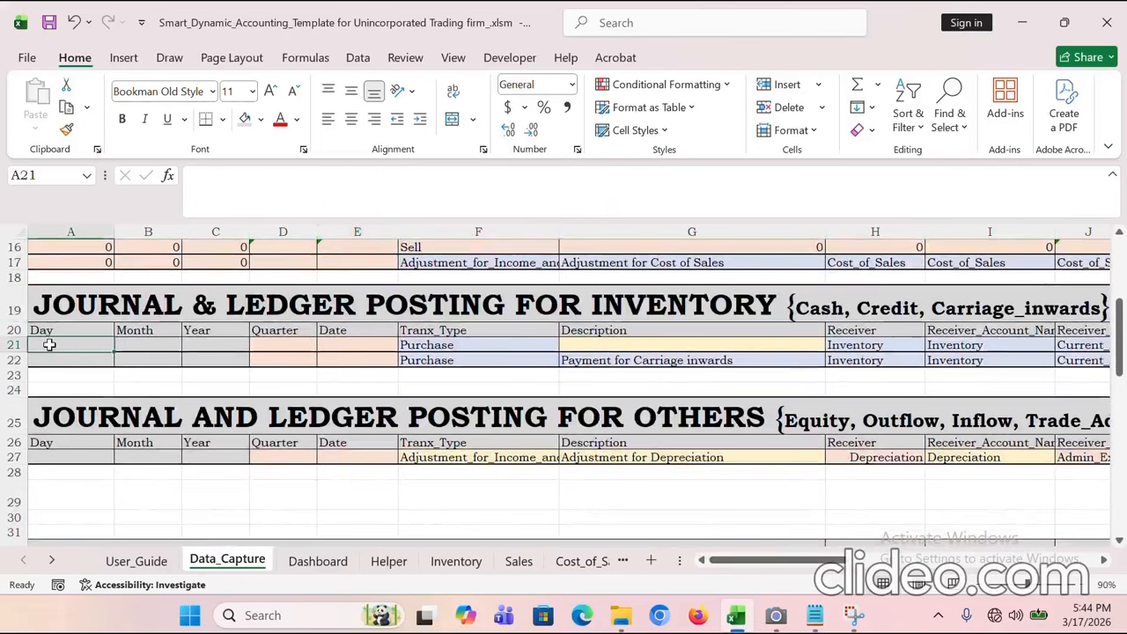
pyautogui.write('2')
pyautogui.press('Tab')
pyautogui.write('1')
pyautogui.press('Tab')
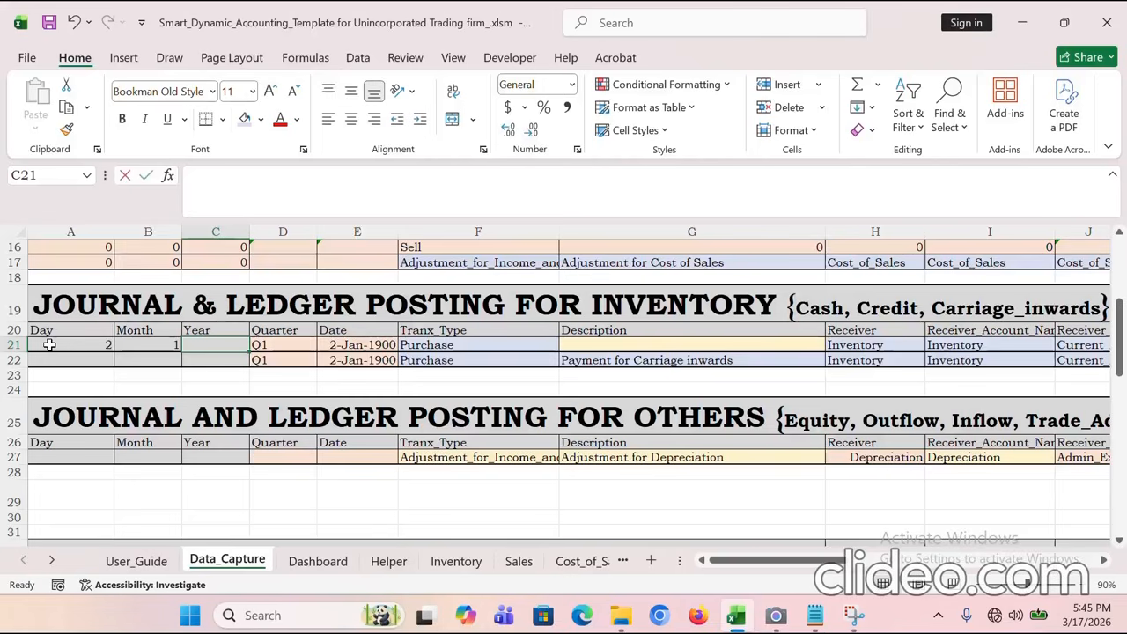
pyautogui.write('2026')
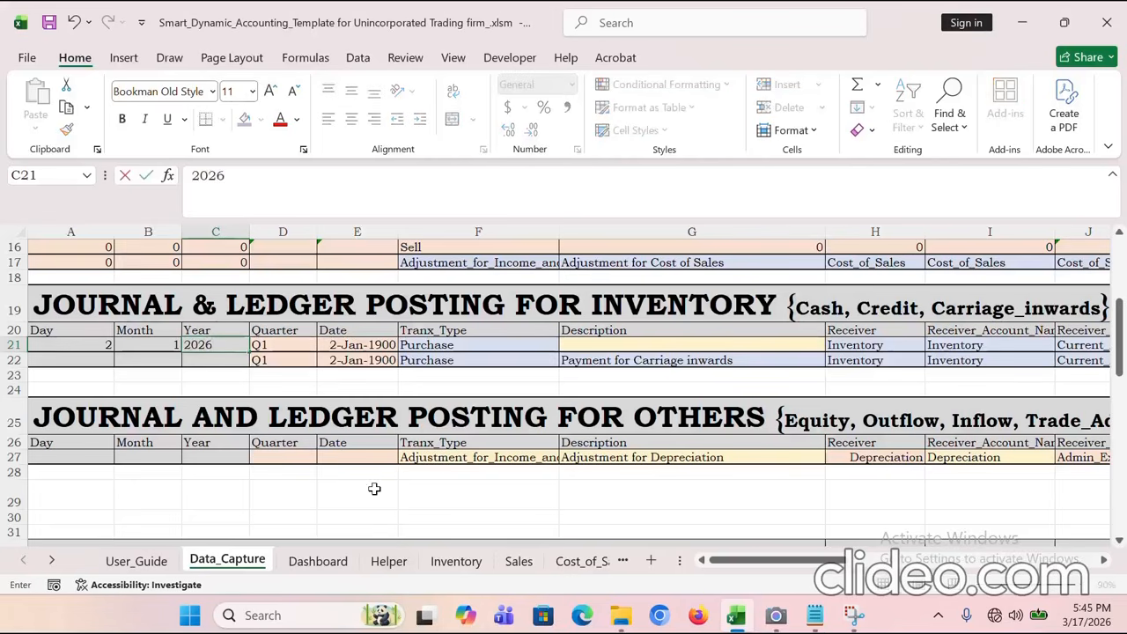
pyautogui.click(140, 359)
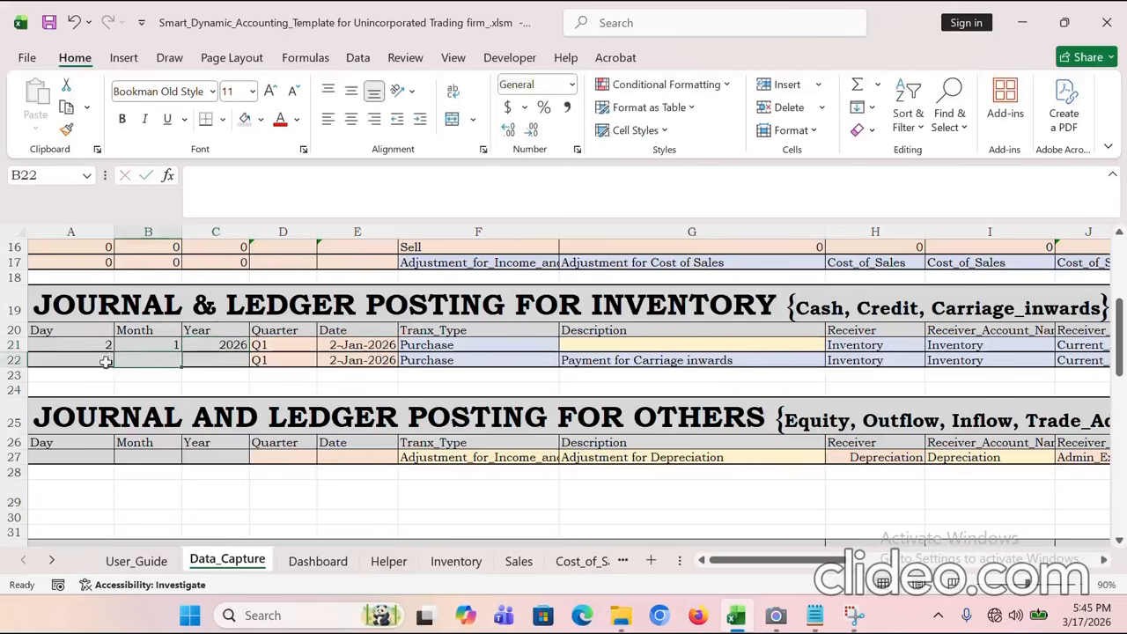
# Step: Enter day 2, month 1 and year 2026 in the carriage inwards row of the inventory posting section
pyautogui.click(16, 345)
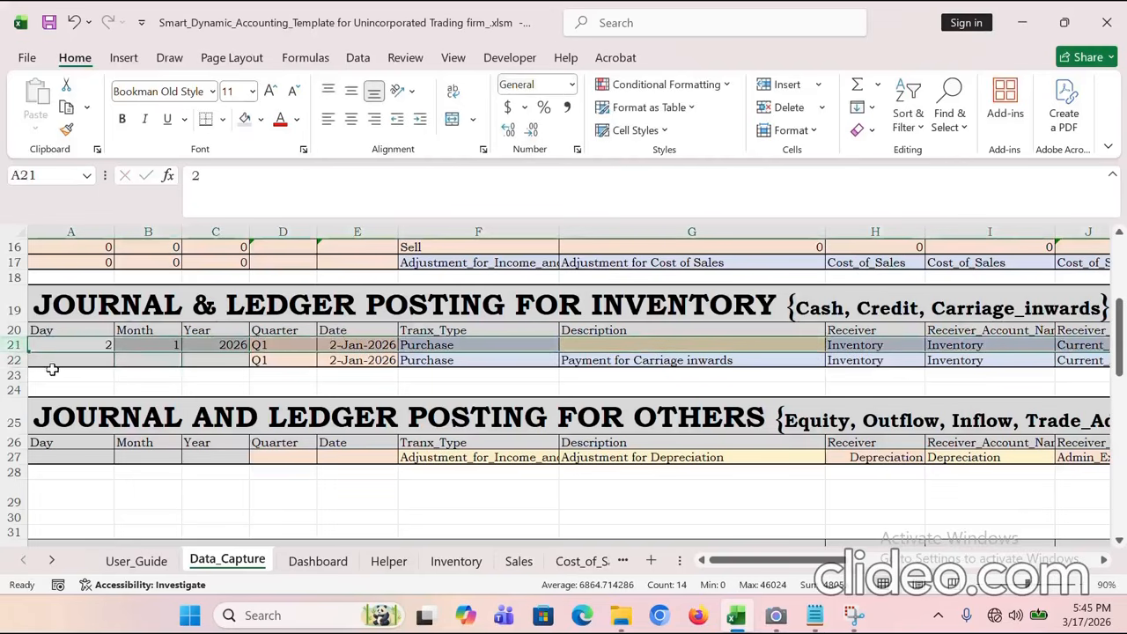
pyautogui.click(14, 359)
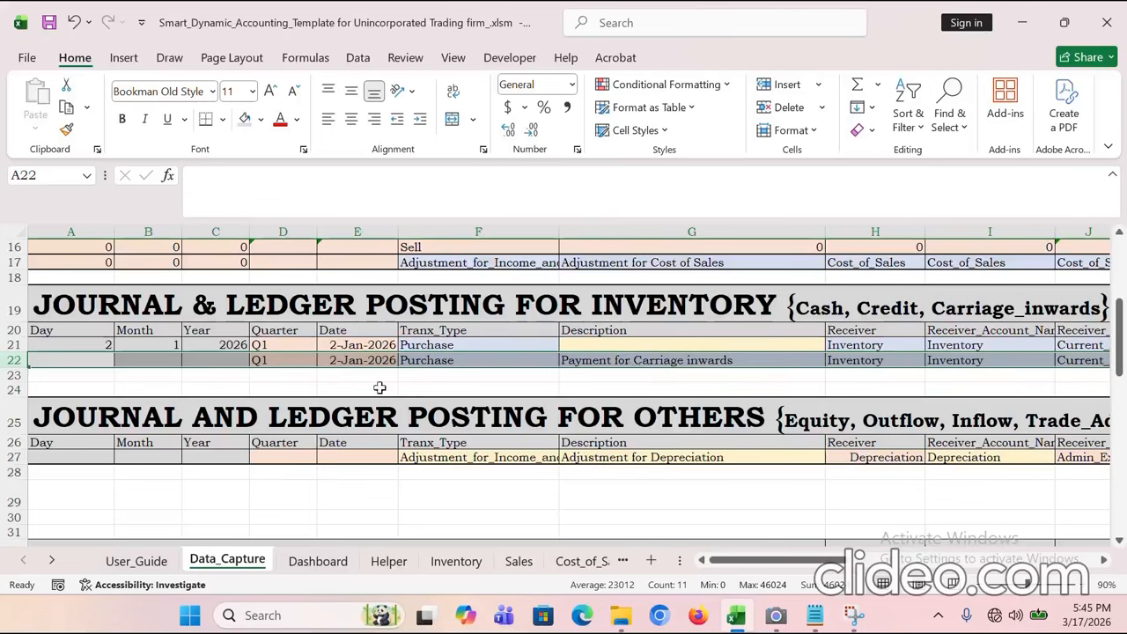
pyautogui.click(92, 348)
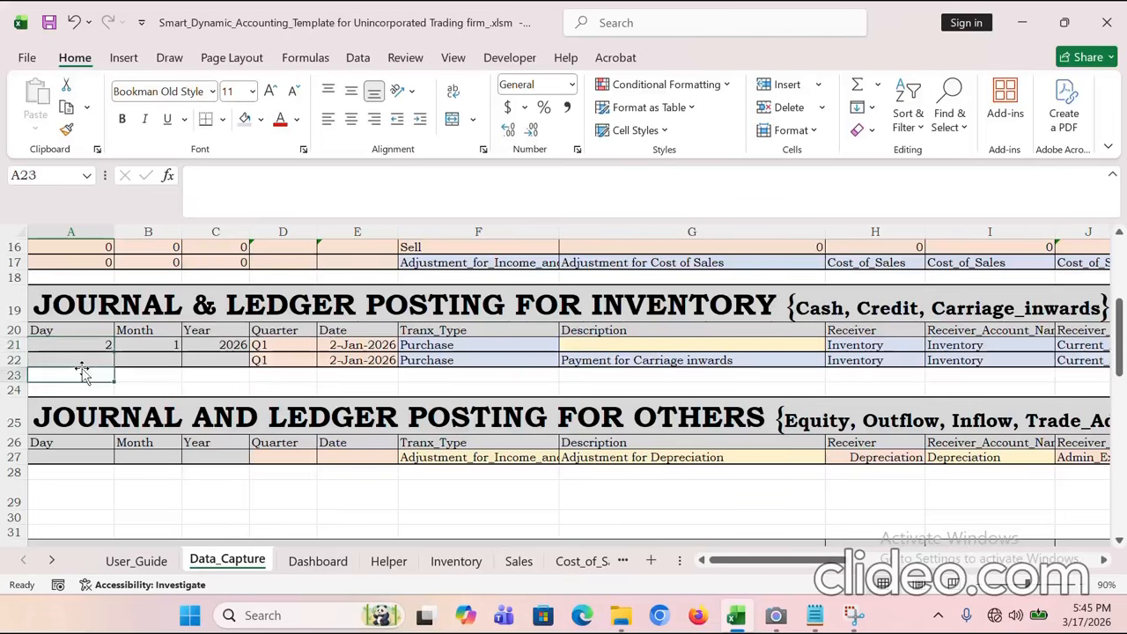
pyautogui.click(88, 360)
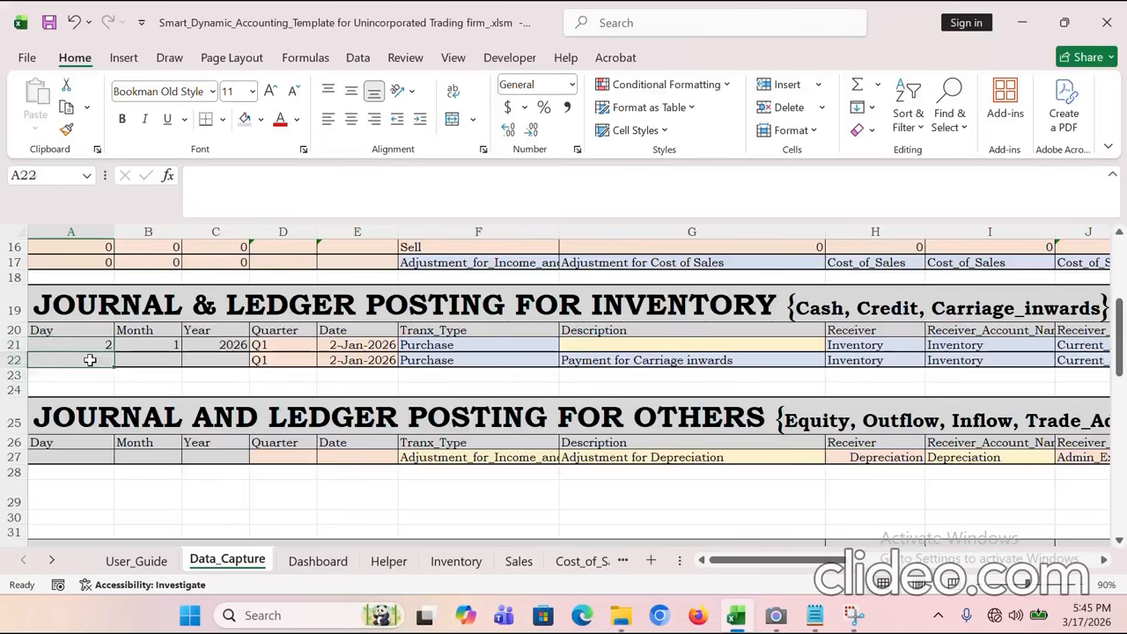
pyautogui.write('2')
pyautogui.press('Tab')
pyautogui.write('1')
pyautogui.press('Tab')
pyautogui.write('202')
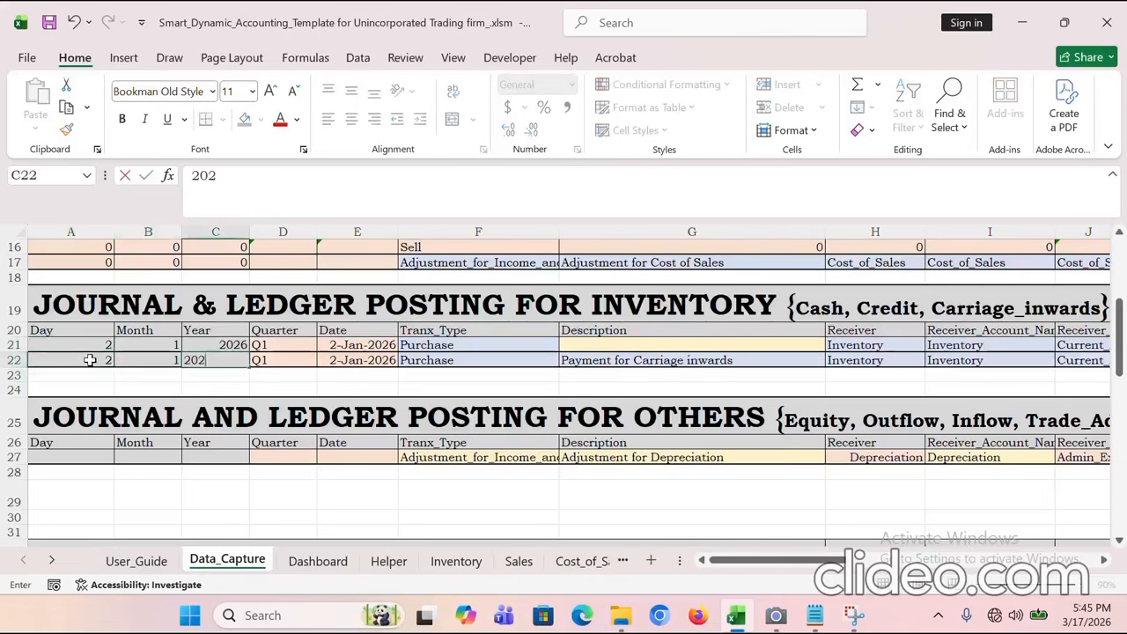
pyautogui.write('6')
pyautogui.press('Tab')
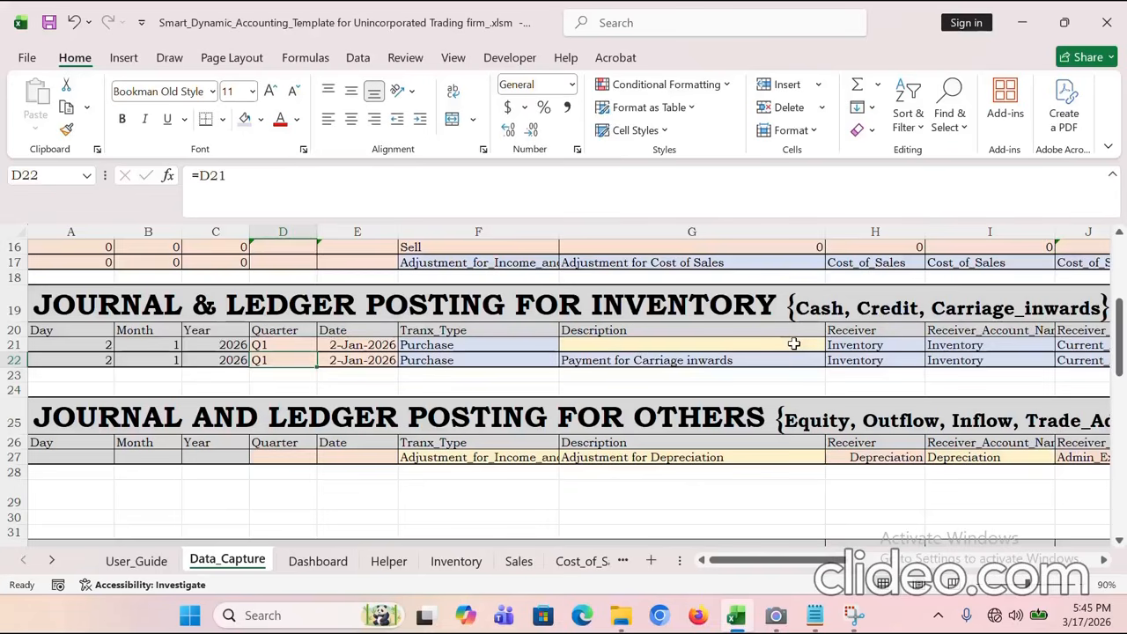
# Step: Set the description of the first inventory row, G21, to Cash Purchase of Goods
pyautogui.click(649, 330)
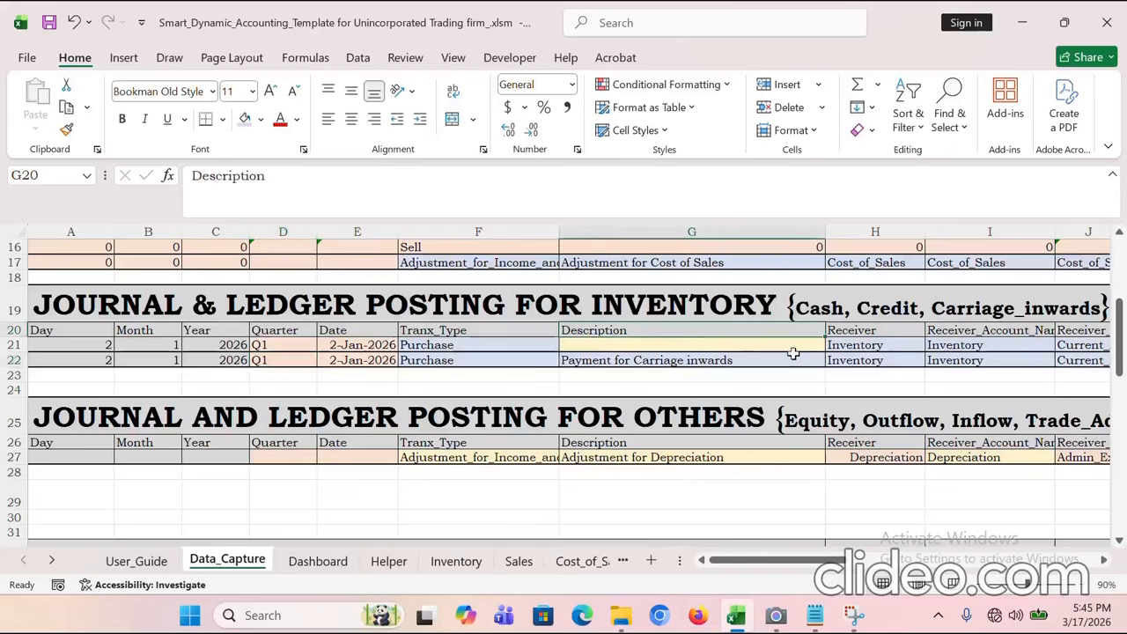
pyautogui.click(788, 348)
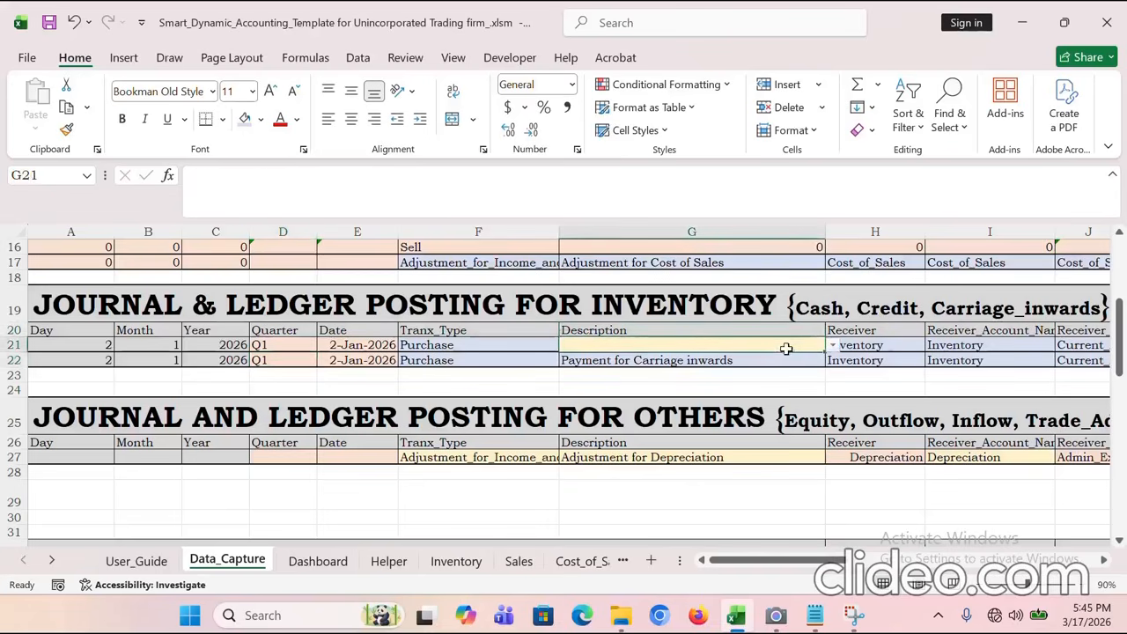
pyautogui.click(832, 346)
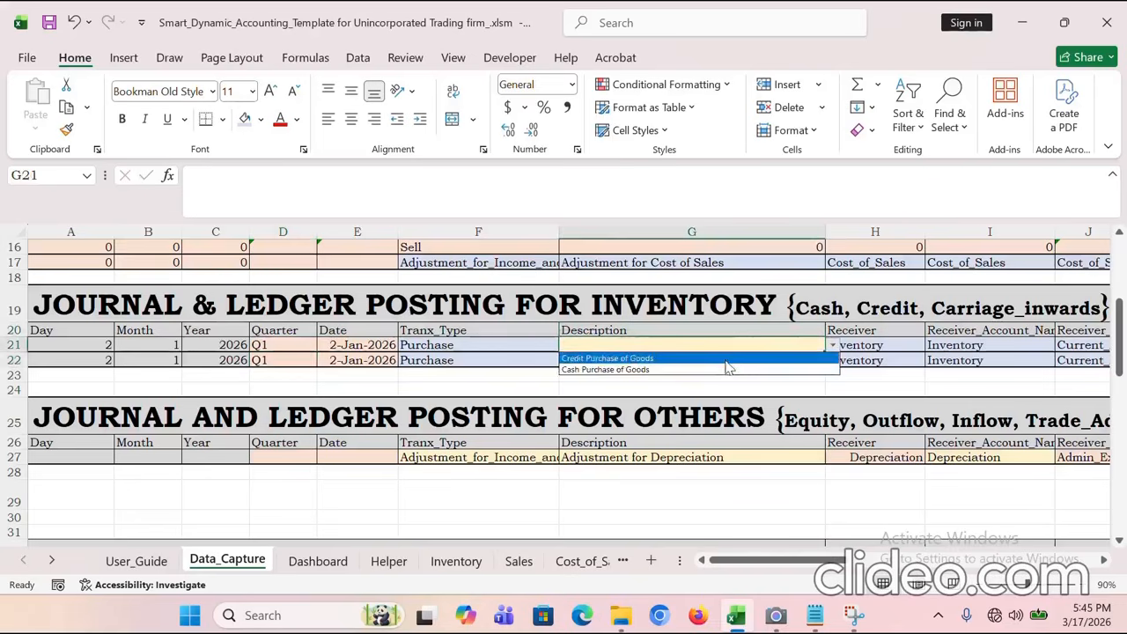
pyautogui.click(664, 370)
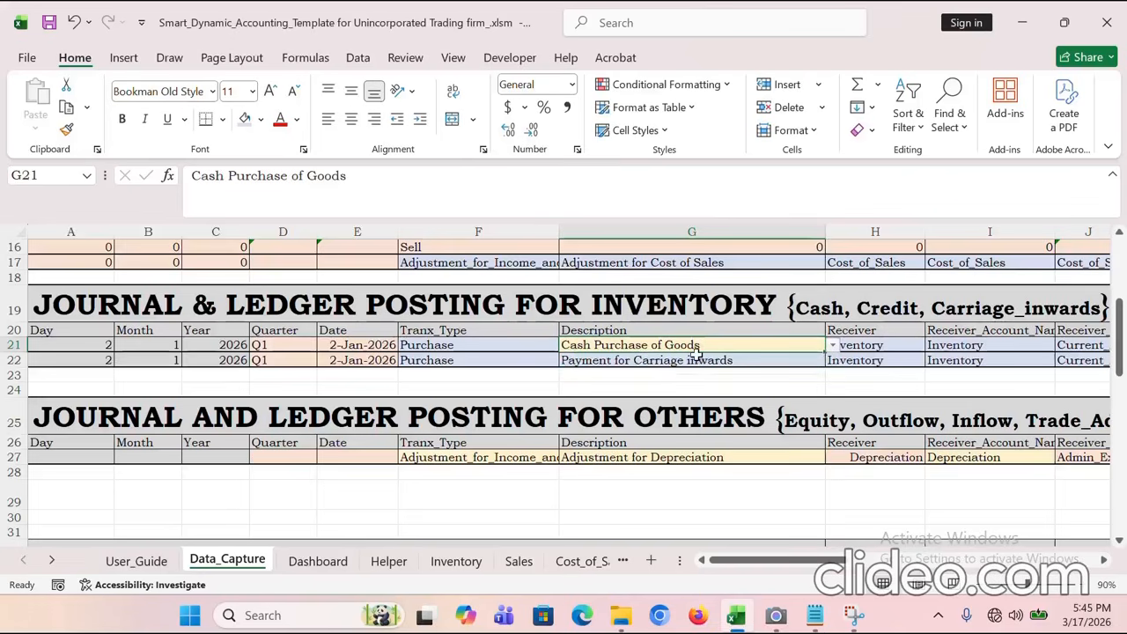
pyautogui.click(695, 358)
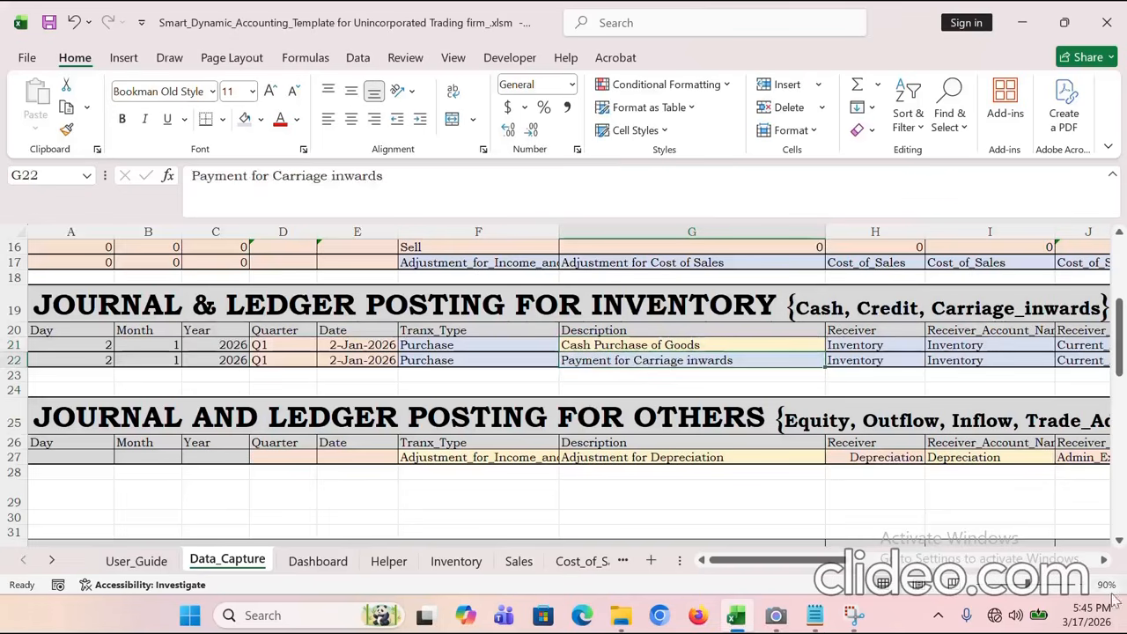
# Step: Examine the receiver and giver cells of both inventory rows, including the giver lookup formula in K21
pyautogui.click(1103, 560)
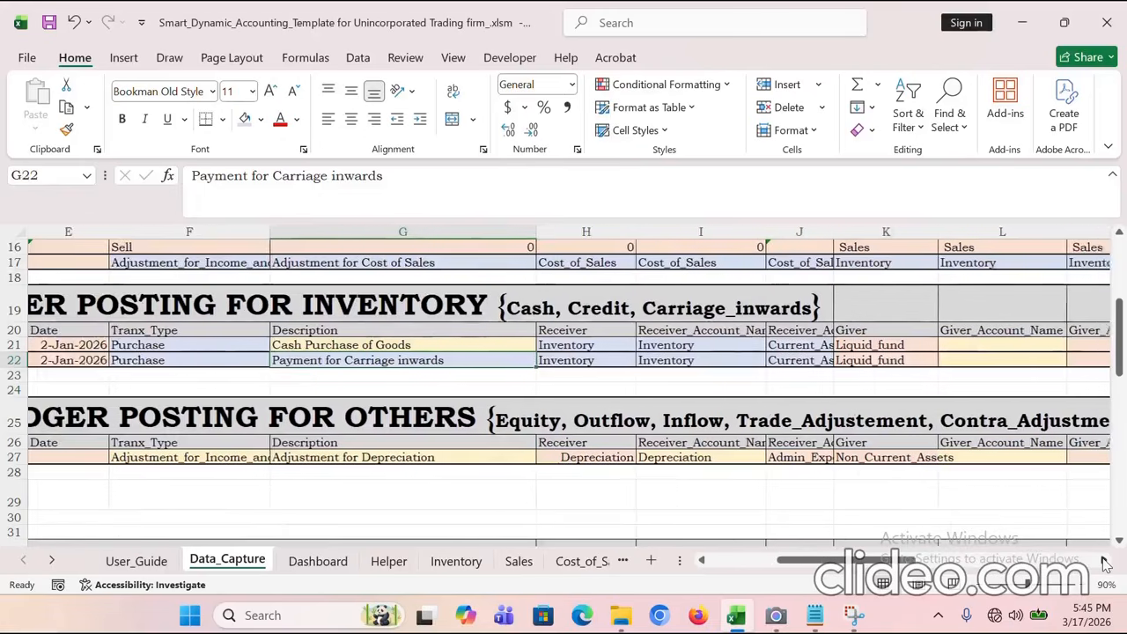
pyautogui.click(1103, 560)
pyautogui.moveTo(350, 348); pyautogui.dragTo(542, 355)
pyautogui.click(649, 346)
pyautogui.click(647, 362)
pyautogui.click(656, 345)
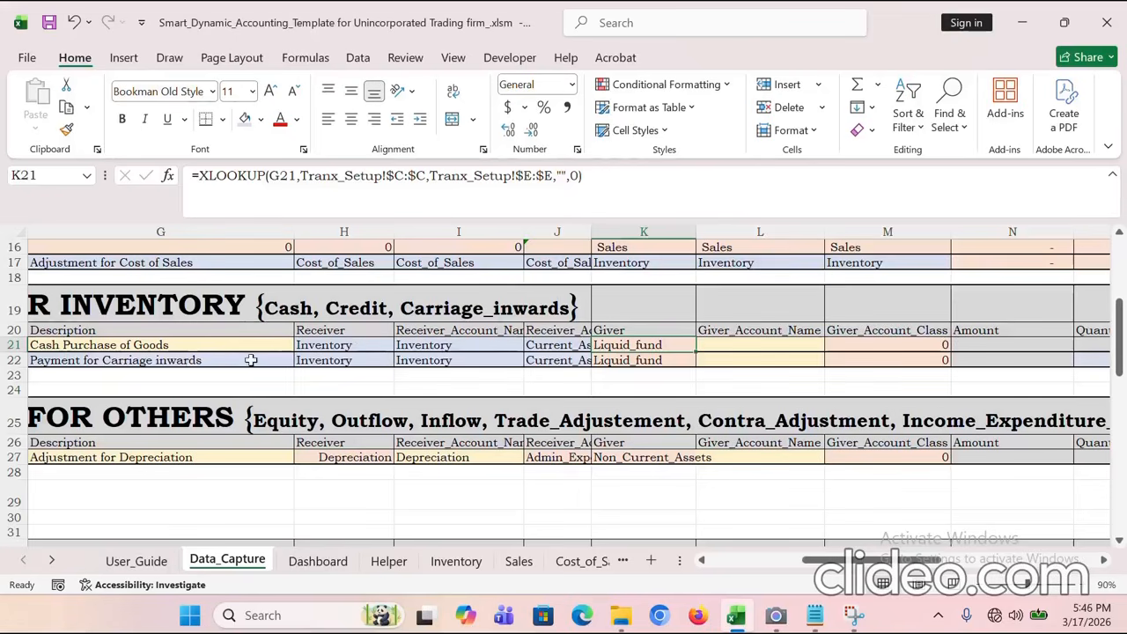
pyautogui.moveTo(367, 361); pyautogui.dragTo(569, 360)
pyautogui.click(638, 345)
# Step: Set the giver account name to Bank for both the cash purchase and the carriage inwards rows
pyautogui.click(807, 344)
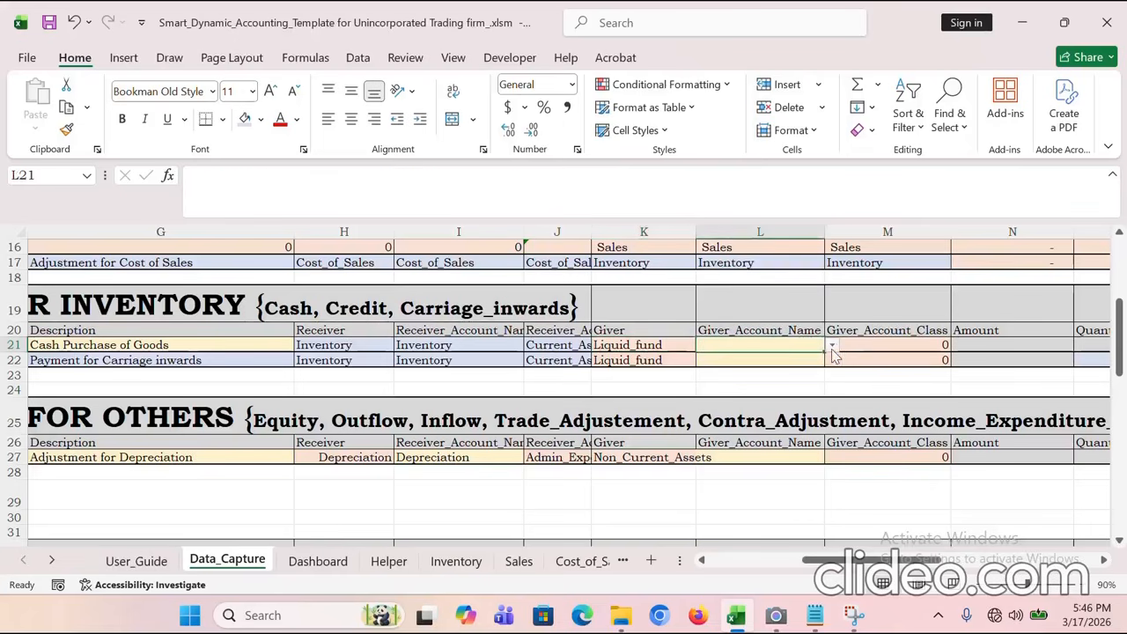
pyautogui.click(832, 346)
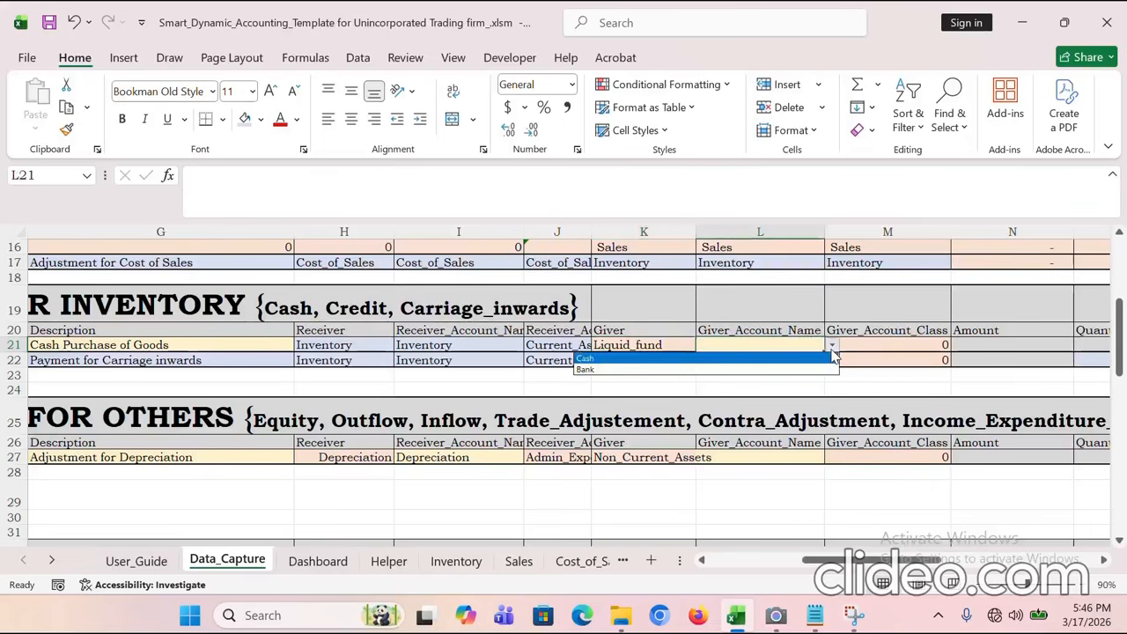
pyautogui.click(709, 370)
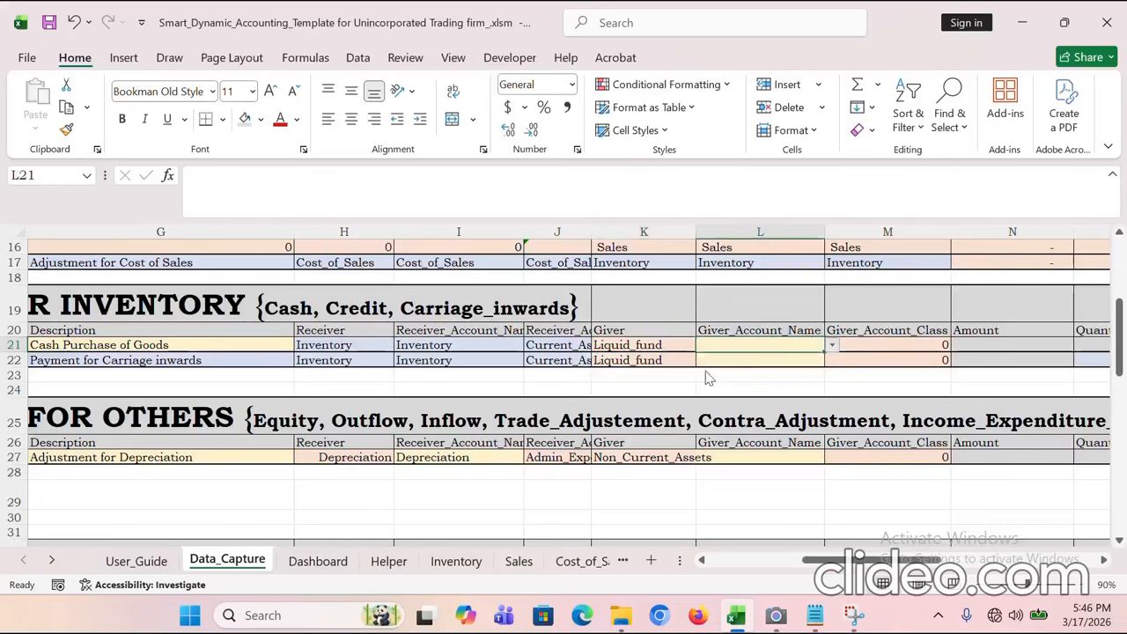
pyautogui.click(738, 356)
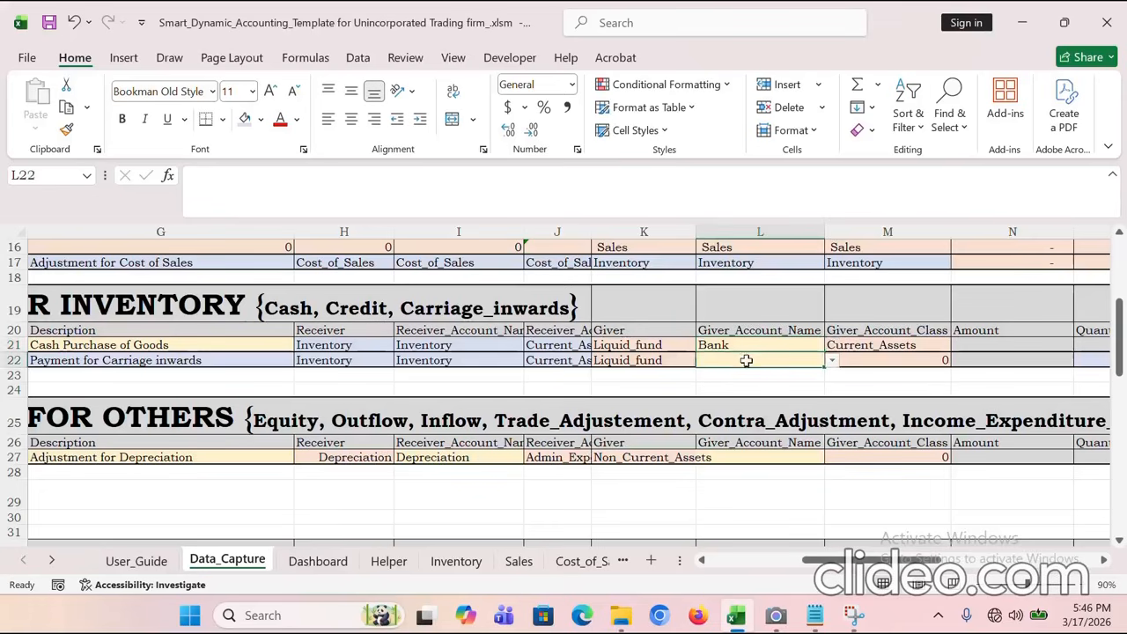
pyautogui.click(832, 361)
pyautogui.click(713, 390)
# Step: Check the giver account class cells and their lookup formula in both inventory rows
pyautogui.click(901, 342)
pyautogui.click(899, 370)
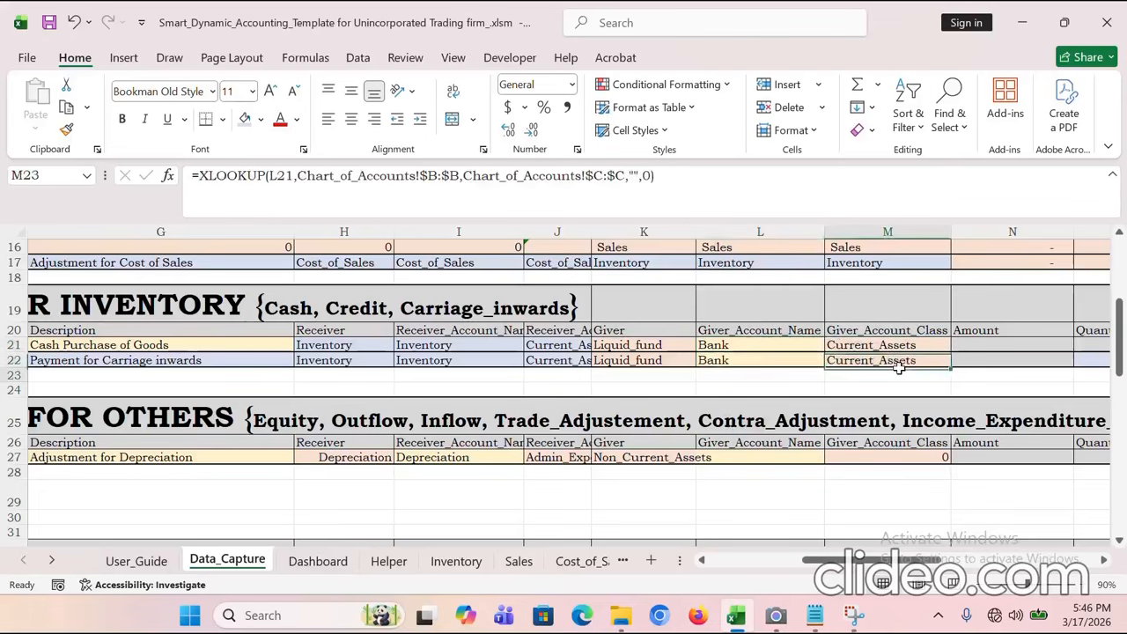
pyautogui.click(893, 346)
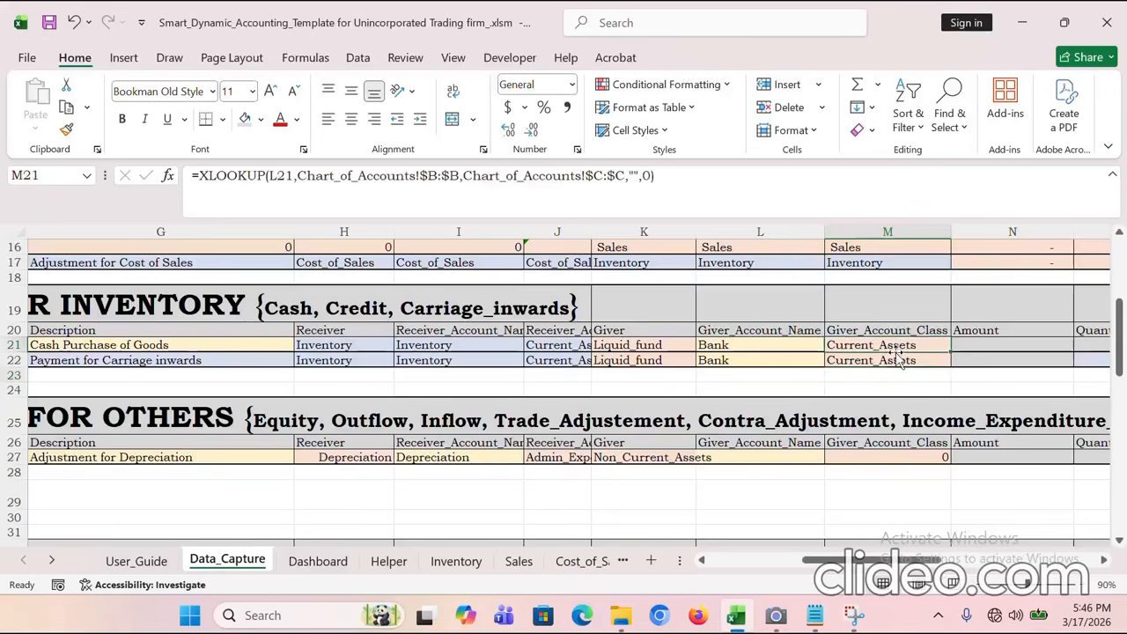
pyautogui.click(864, 373)
pyautogui.click(872, 361)
# Step: Enter a quantity of 1000 and a unit price of 100 for the cash purchase in row 21
pyautogui.press('Right')
pyautogui.press('Right')
pyautogui.press('Right')
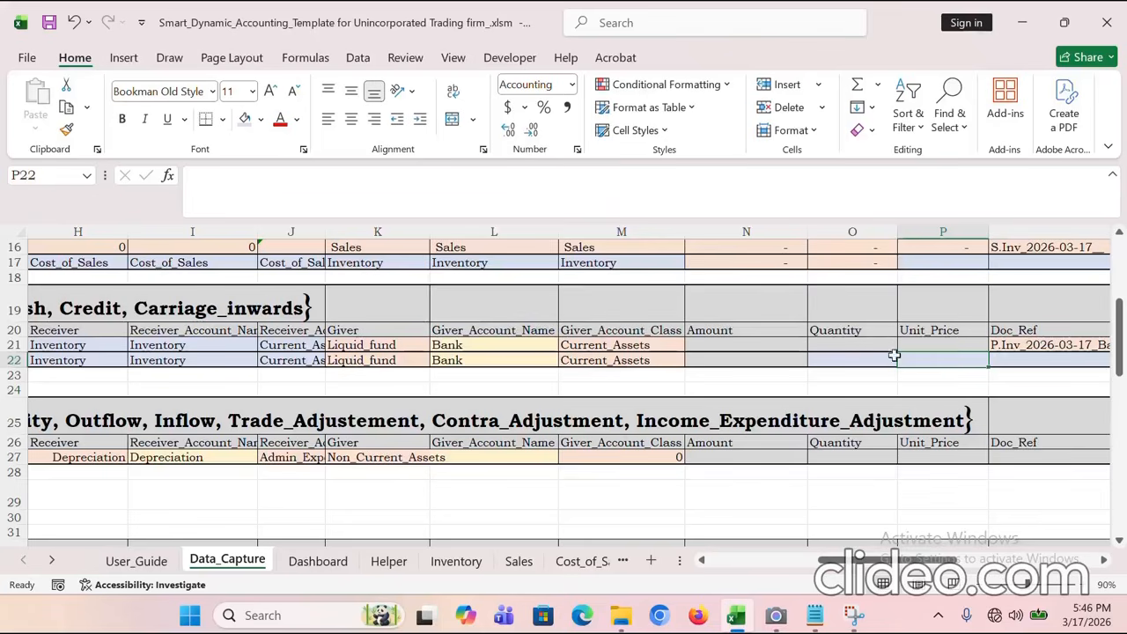
pyautogui.click(853, 342)
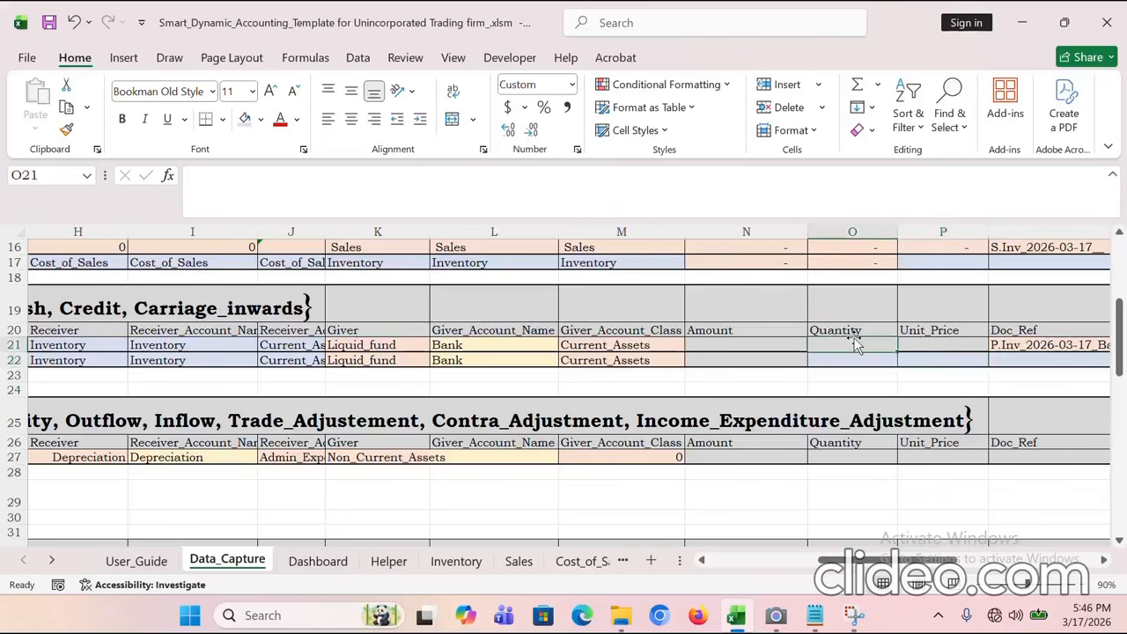
pyautogui.write('1000')
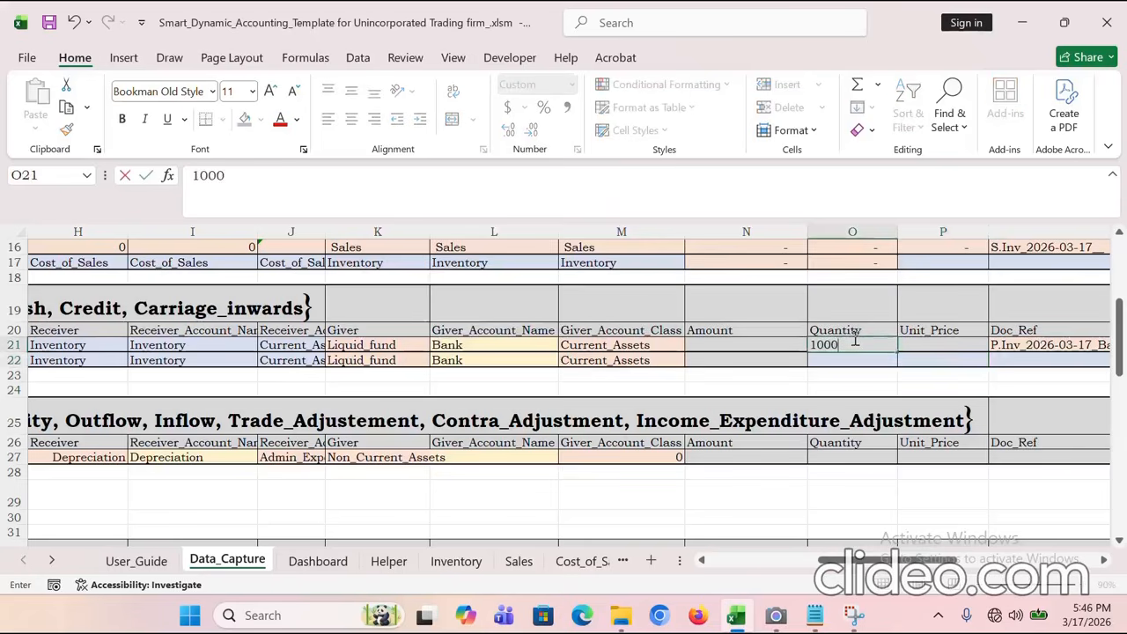
pyautogui.press('Tab')
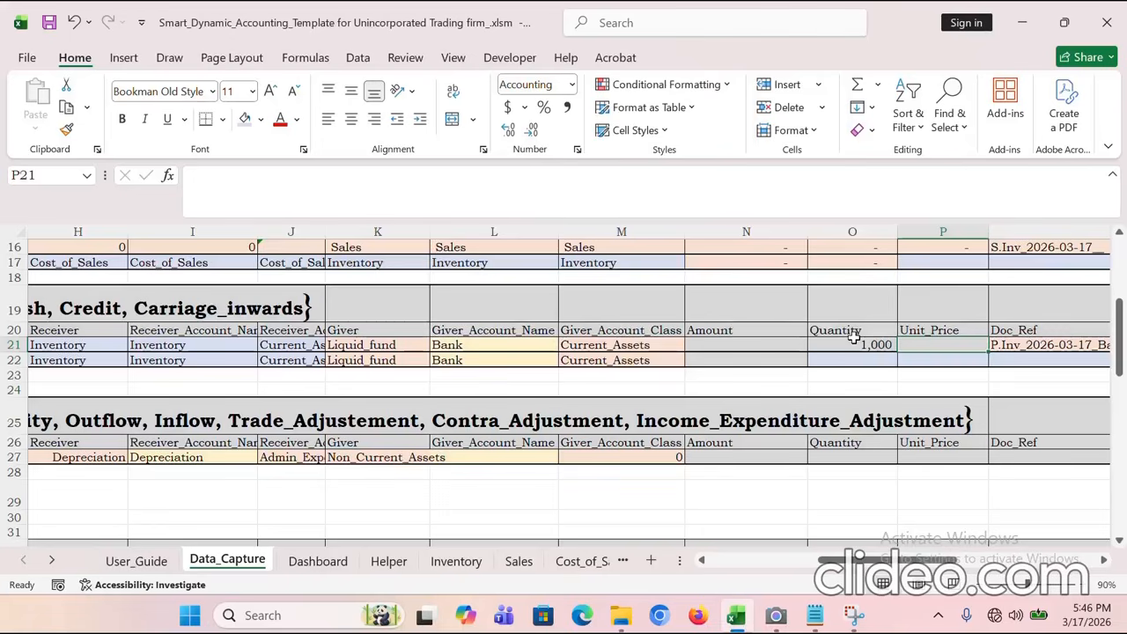
pyautogui.write('100')
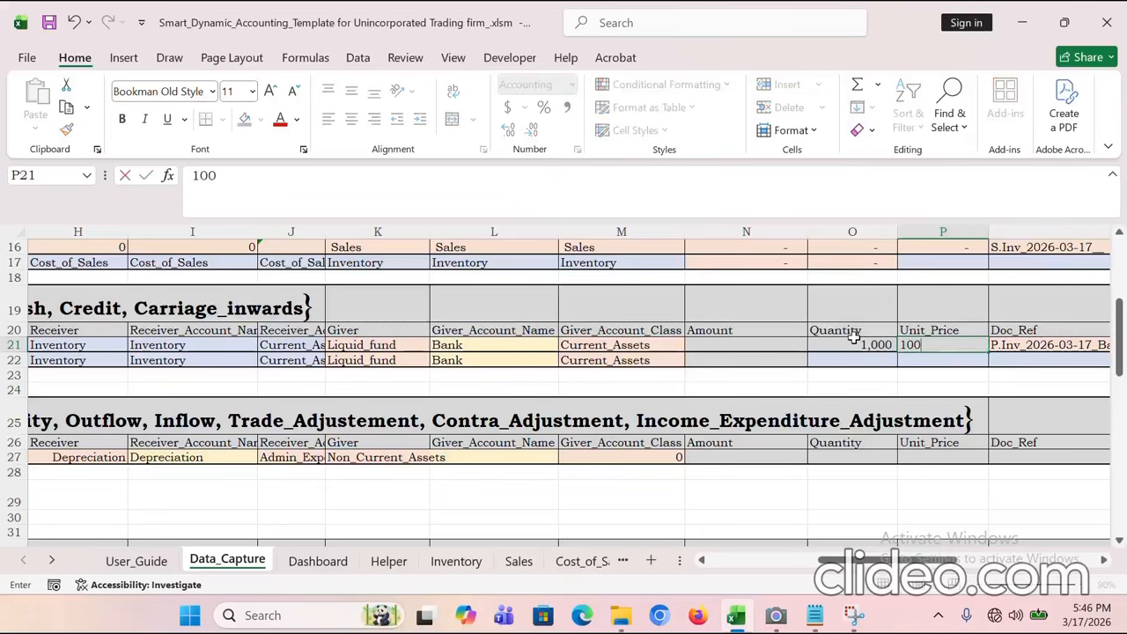
pyautogui.press('Left')
# Step: Set the amount to 100,000 for the cash purchase and 5,000 for the carriage inwards payment
pyautogui.press('Left')
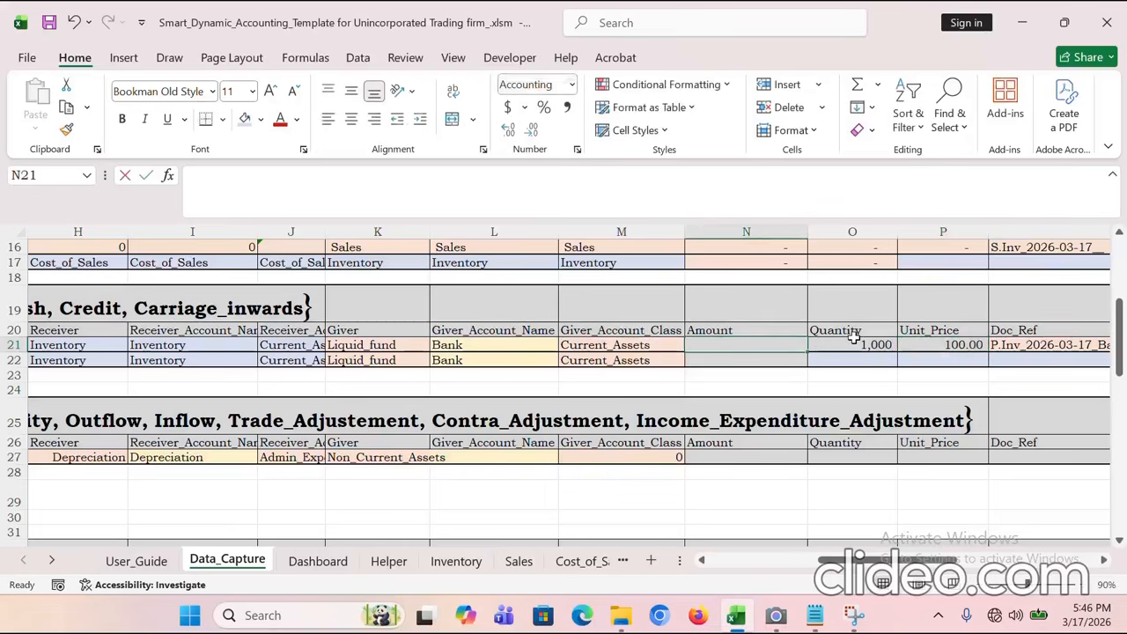
pyautogui.write('100000')
pyautogui.press('Up')
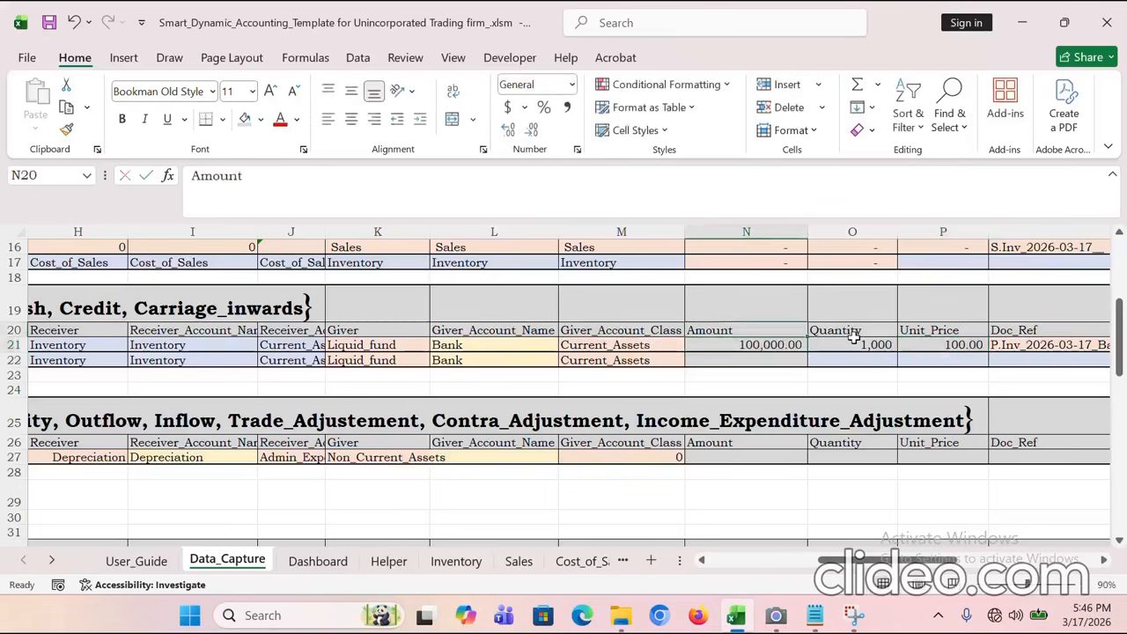
pyautogui.click(728, 361)
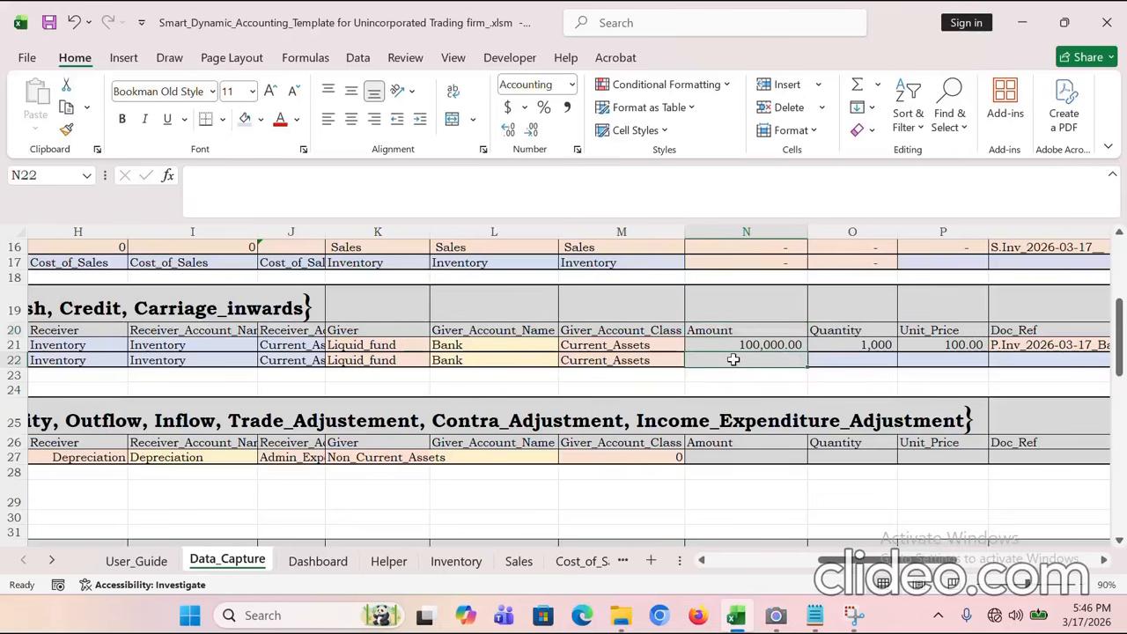
pyautogui.write('5,00')
pyautogui.write('000')
pyautogui.press('Return')
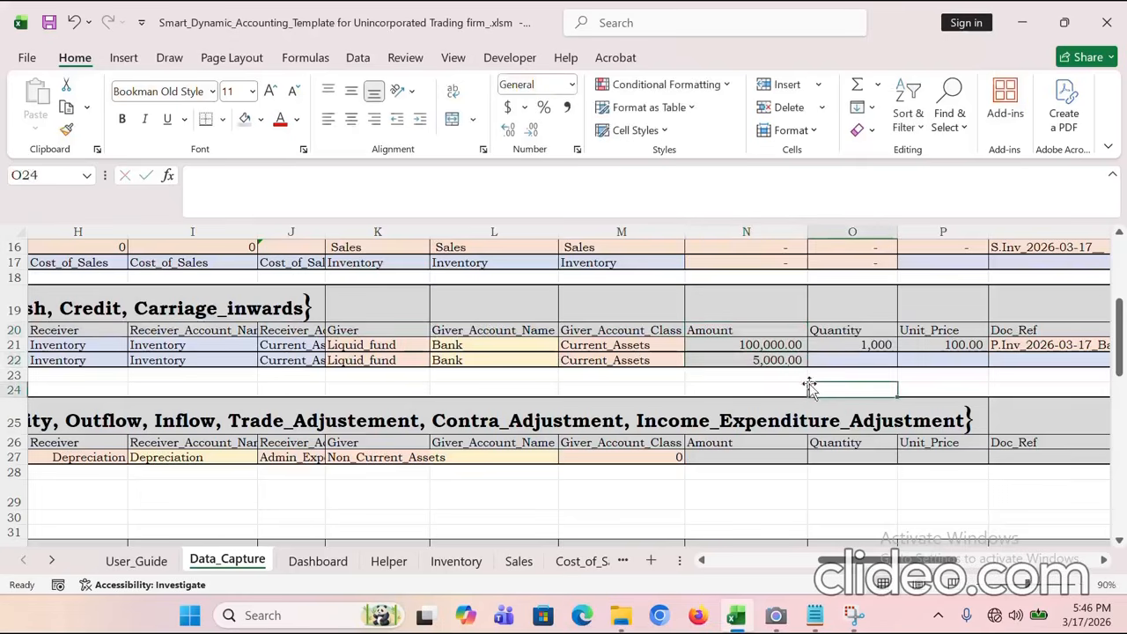
# Step: Check the document reference formula in Q21 and the cash flow cells of both inventory rows
pyautogui.press('Up')
pyautogui.moveTo(911, 559); pyautogui.dragTo(925, 559)
pyautogui.click(856, 346)
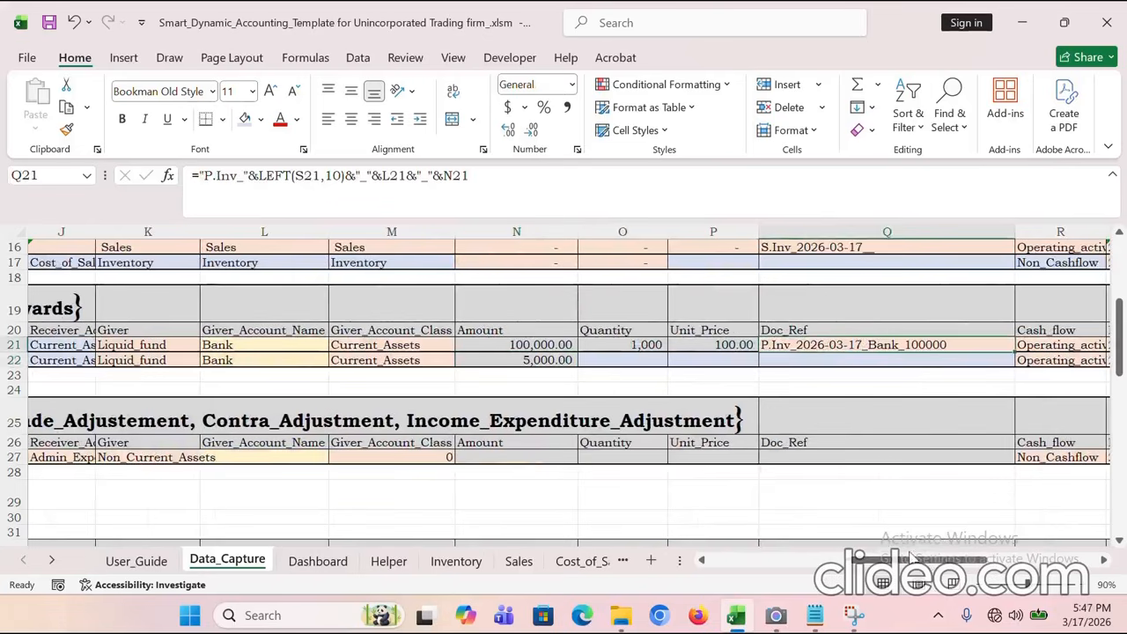
pyautogui.click(1103, 561)
pyautogui.click(1103, 561)
pyautogui.press('Right')
pyautogui.click(890, 359)
pyautogui.click(889, 345)
pyautogui.click(889, 359)
# Step: Examine the log date/time cells of both inventory rows and the timestamp formula in S21
pyautogui.click(992, 348)
pyautogui.click(995, 332)
pyautogui.click(991, 361)
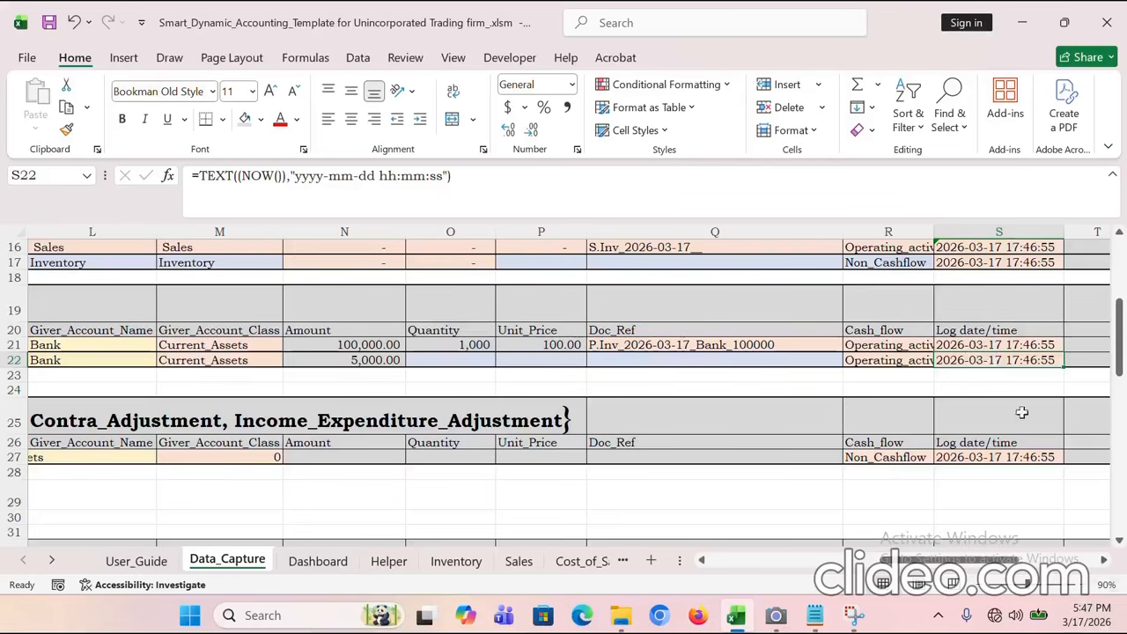
pyautogui.click(1008, 345)
pyautogui.doubleClick(1008, 345)
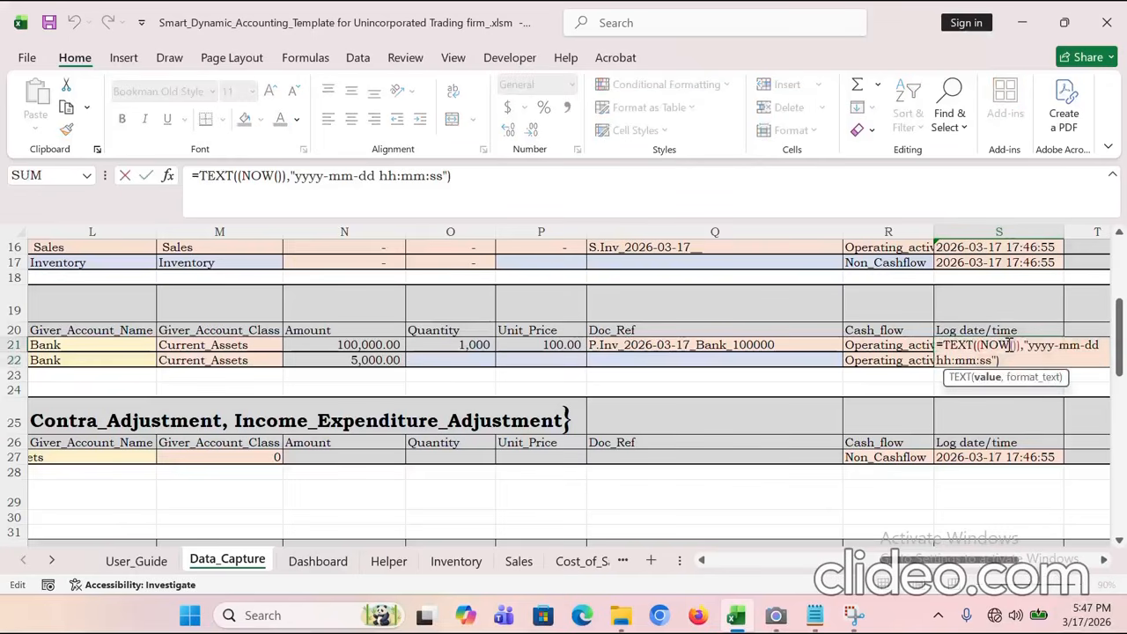
pyautogui.press('Return')
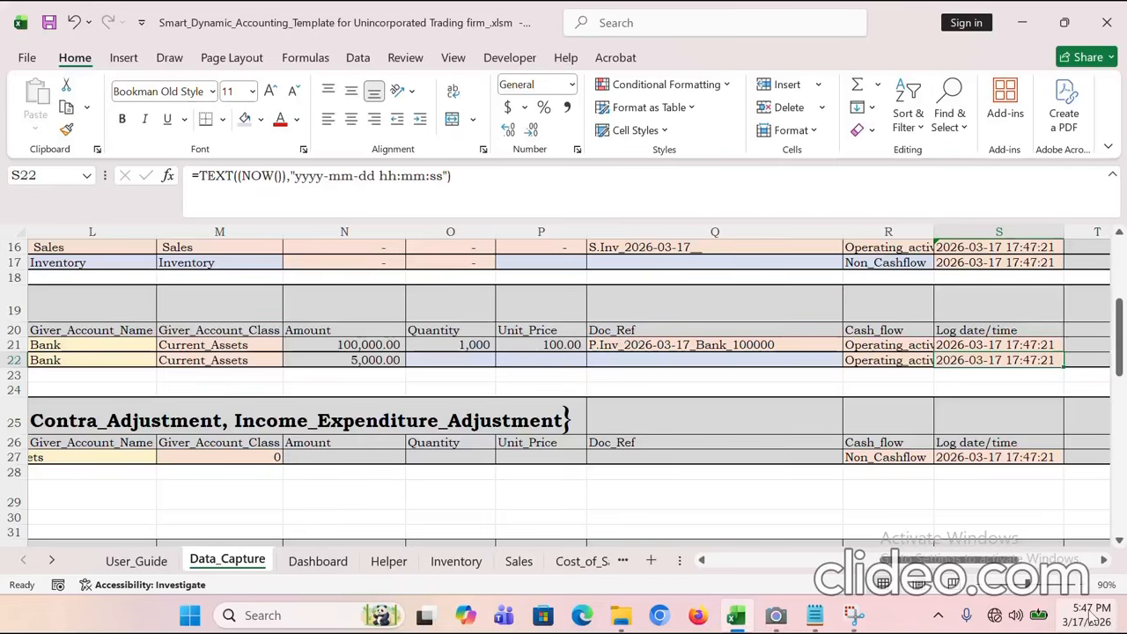
pyautogui.click(1019, 344)
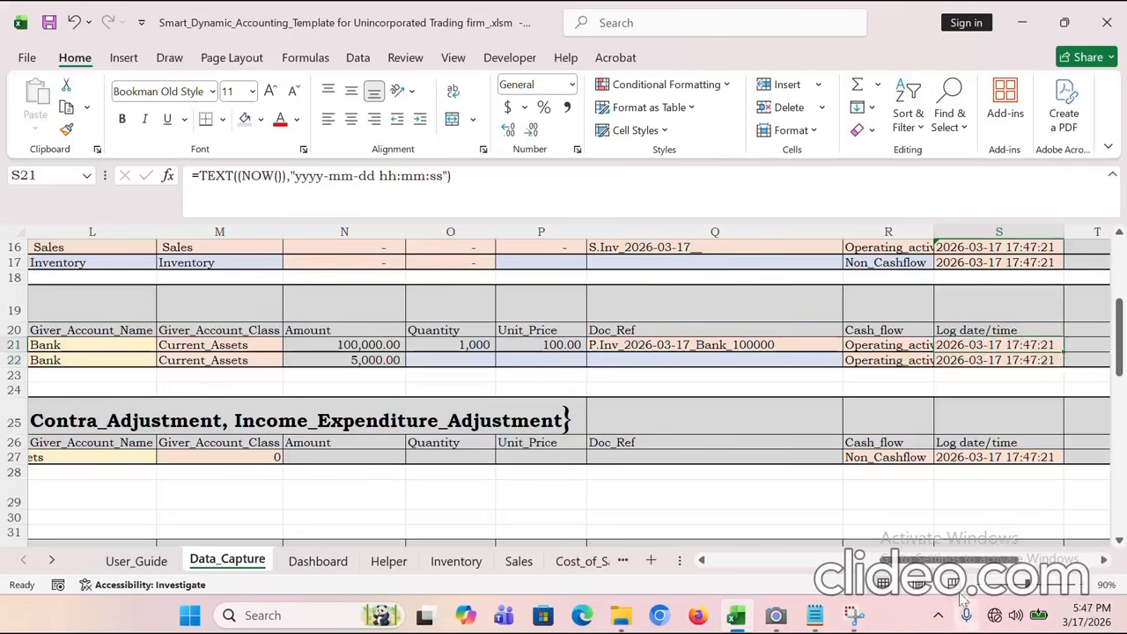
# Step: Post the cash purchase and carriage inwards entry with Post Purchase/Inventory and confirm the posting
pyautogui.moveTo(969, 568)
pyautogui.mouseDown()
pyautogui.moveTo(951, 568)
pyautogui.moveTo(986, 568)
pyautogui.mouseUp()
pyautogui.moveTo(1070, 564); pyautogui.dragTo(1071, 563)
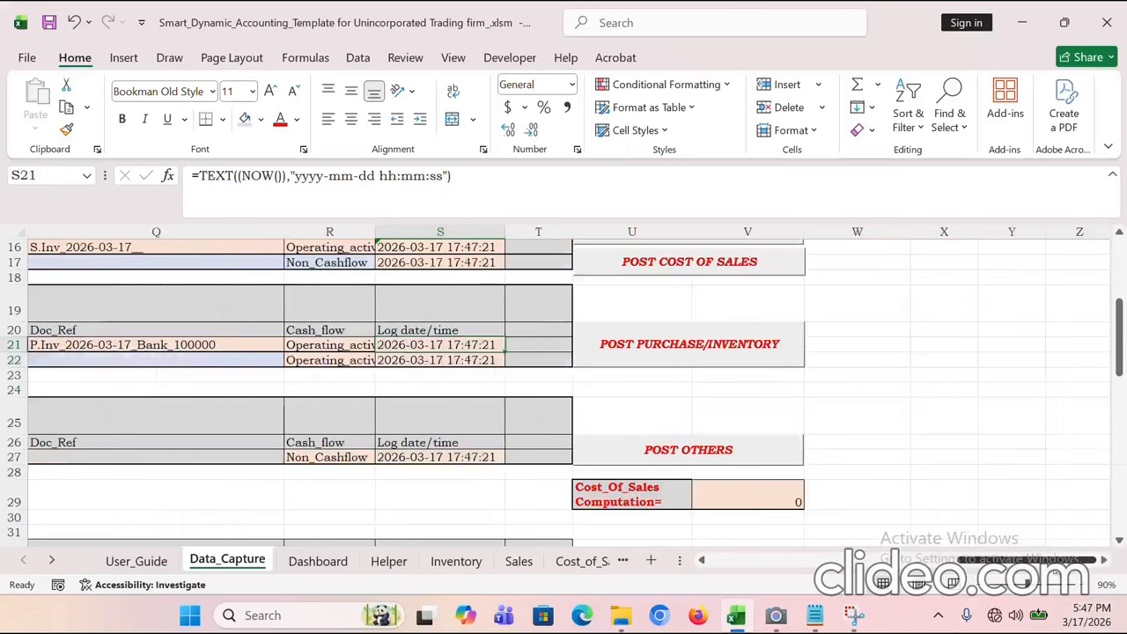
pyautogui.click(668, 361)
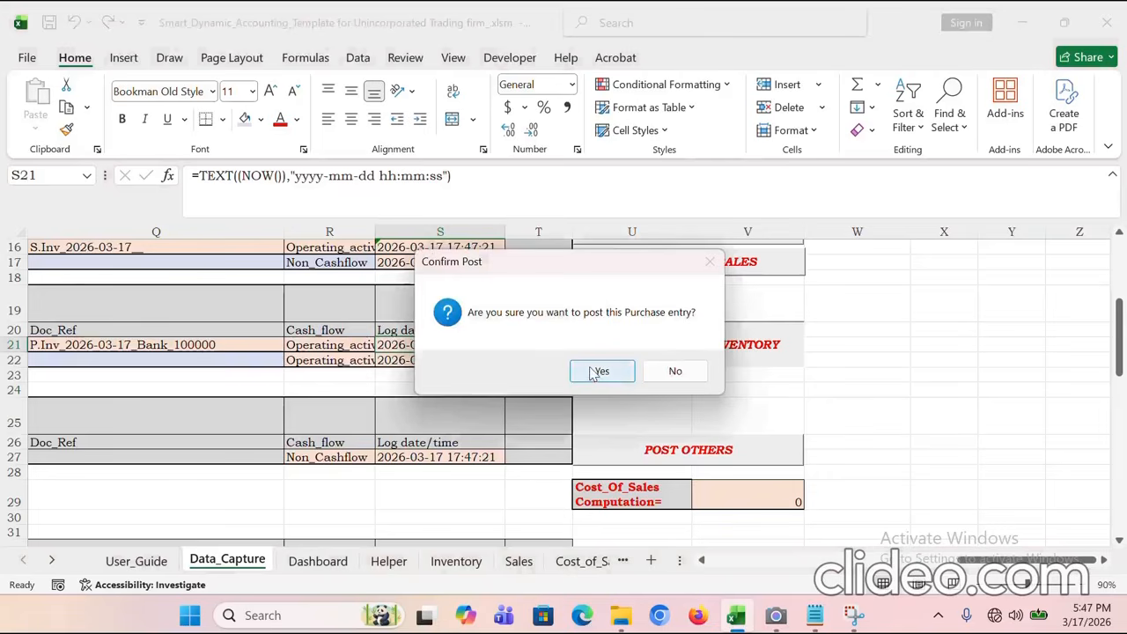
pyautogui.click(595, 371)
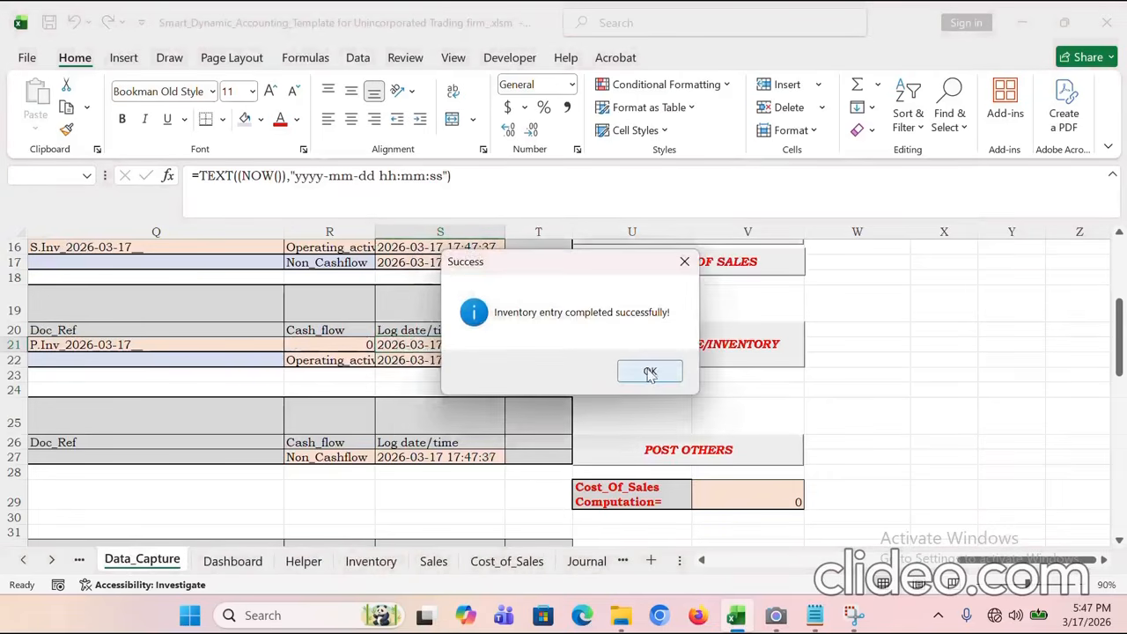
pyautogui.click(649, 372)
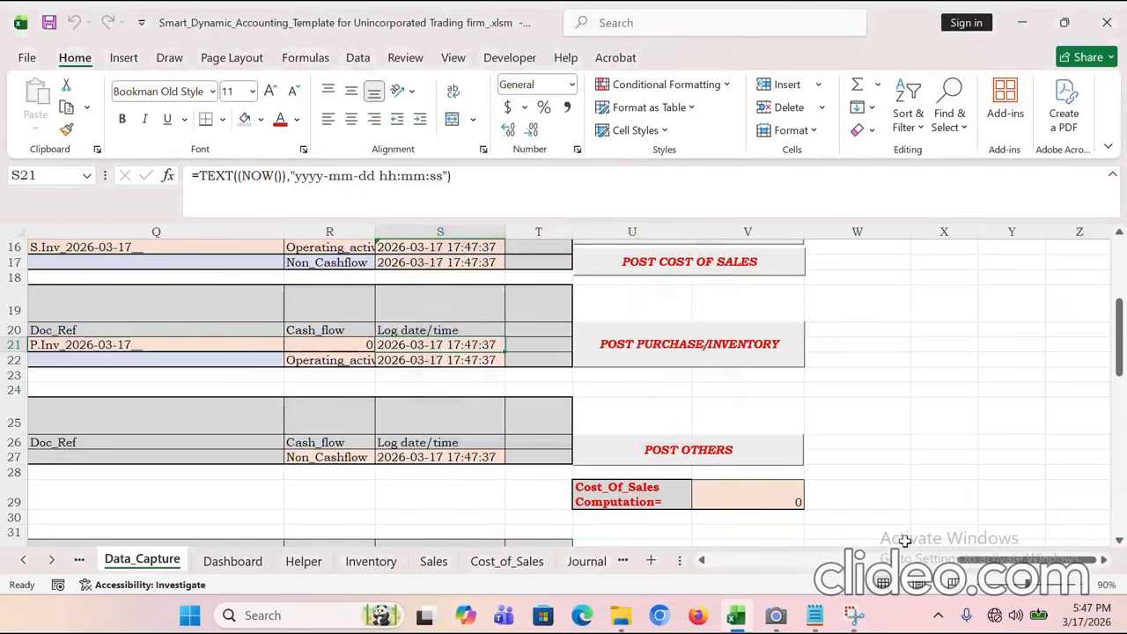
# Step: Enter day 5, month 1 and year 2026 for a new purchase in the first inventory row, row 21
pyautogui.moveTo(966, 560); pyautogui.dragTo(774, 560)
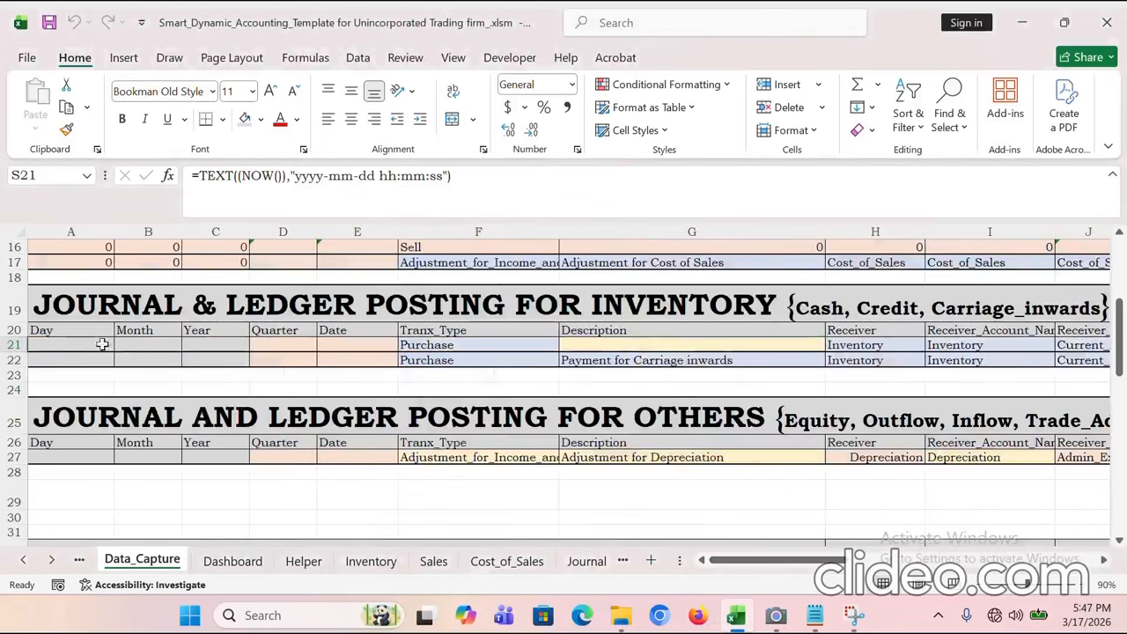
pyautogui.click(48, 348)
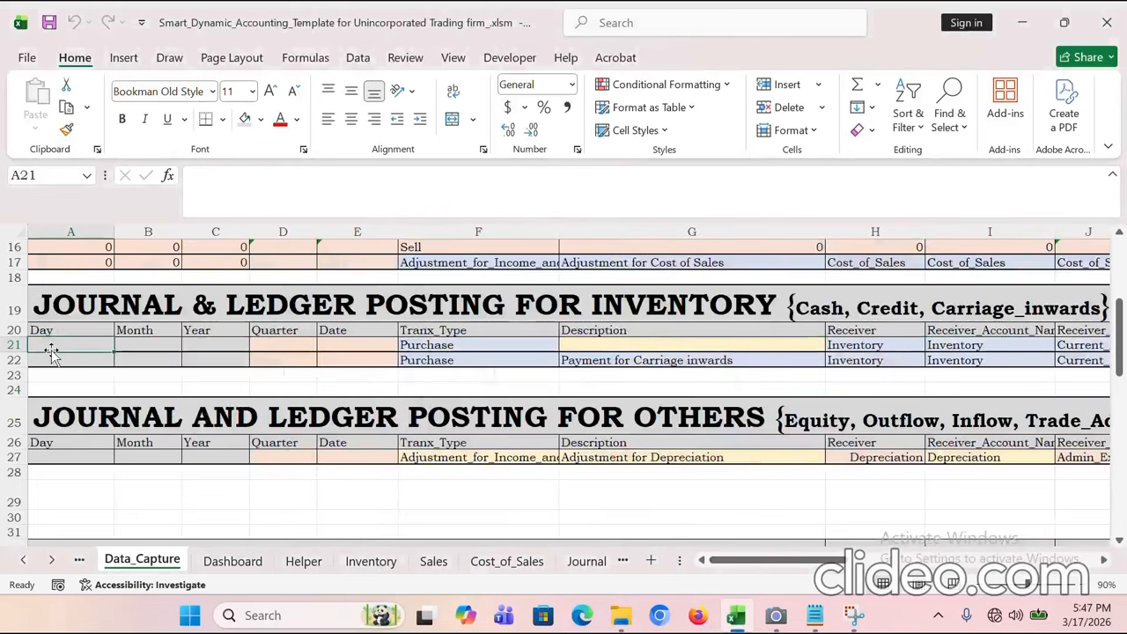
pyautogui.write('5')
pyautogui.press('Tab')
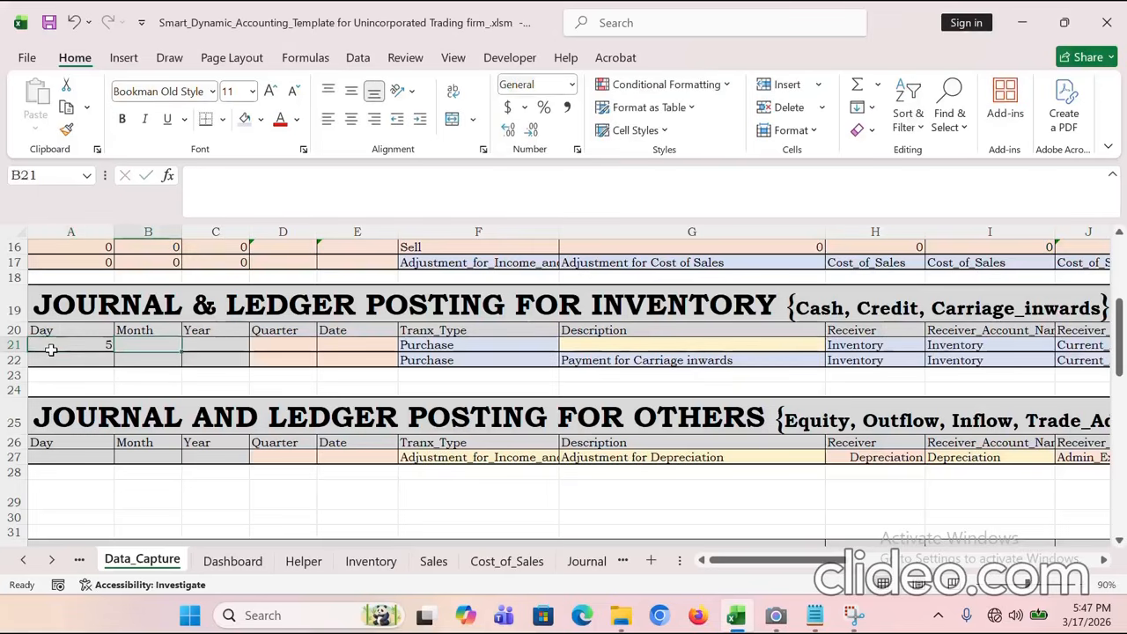
pyautogui.write('1')
pyautogui.press('Tab')
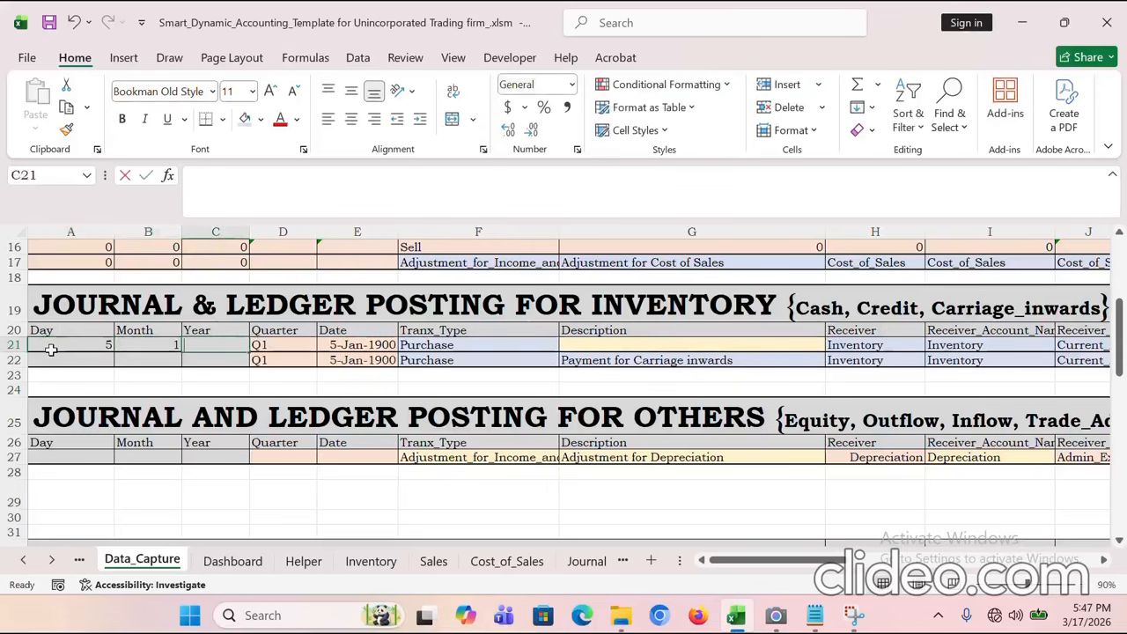
pyautogui.write('202')
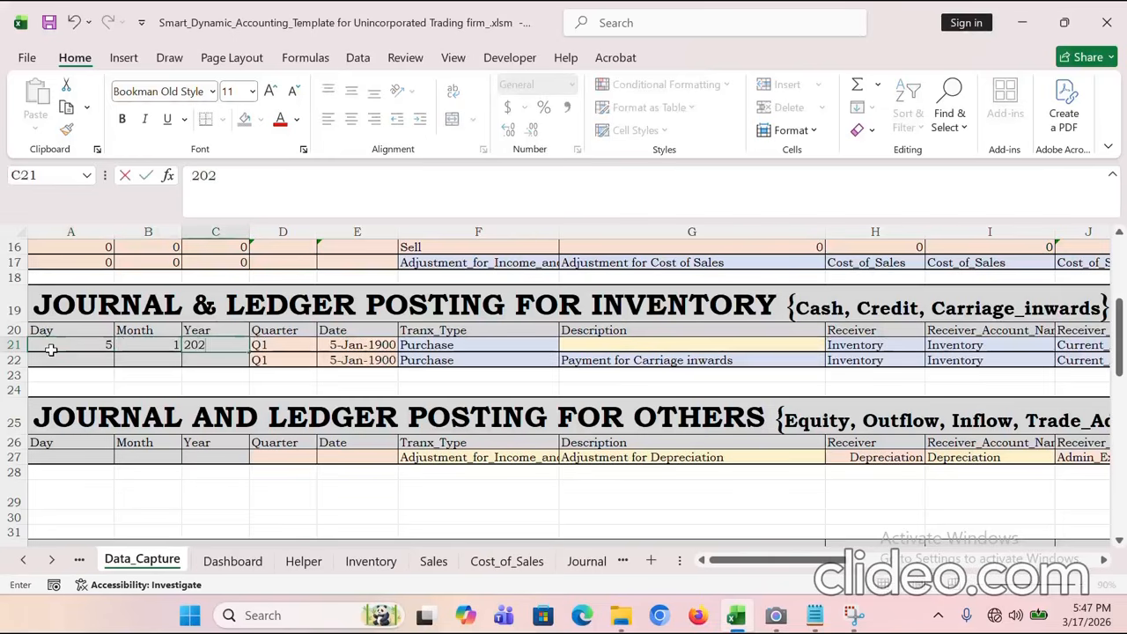
pyautogui.write('6')
pyautogui.press('Return')
# Step: Fill the day, month and year from row 21 down into the carriage inwards row, row 22
pyautogui.moveTo(51, 349); pyautogui.dragTo(194, 368)
pyautogui.moveTo(101, 345); pyautogui.dragTo(212, 363)
pyautogui.hotkey('ctrl', 'd')
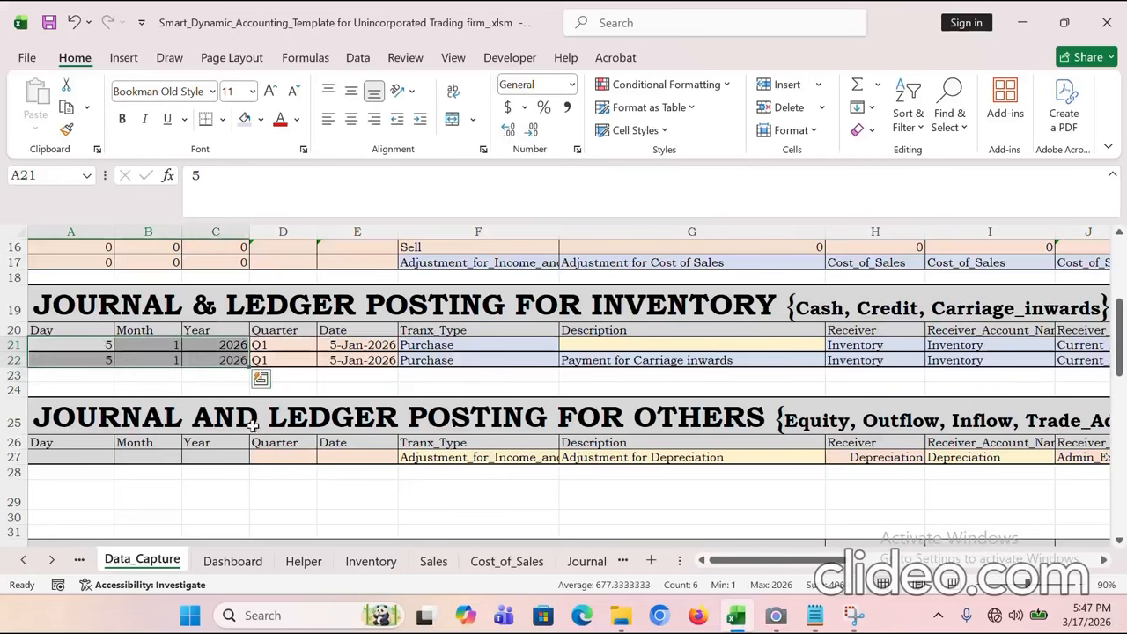
# Step: Set the description of the first inventory row, G21, to Credit Purchase of Goods
pyautogui.click(414, 345)
pyautogui.click(704, 345)
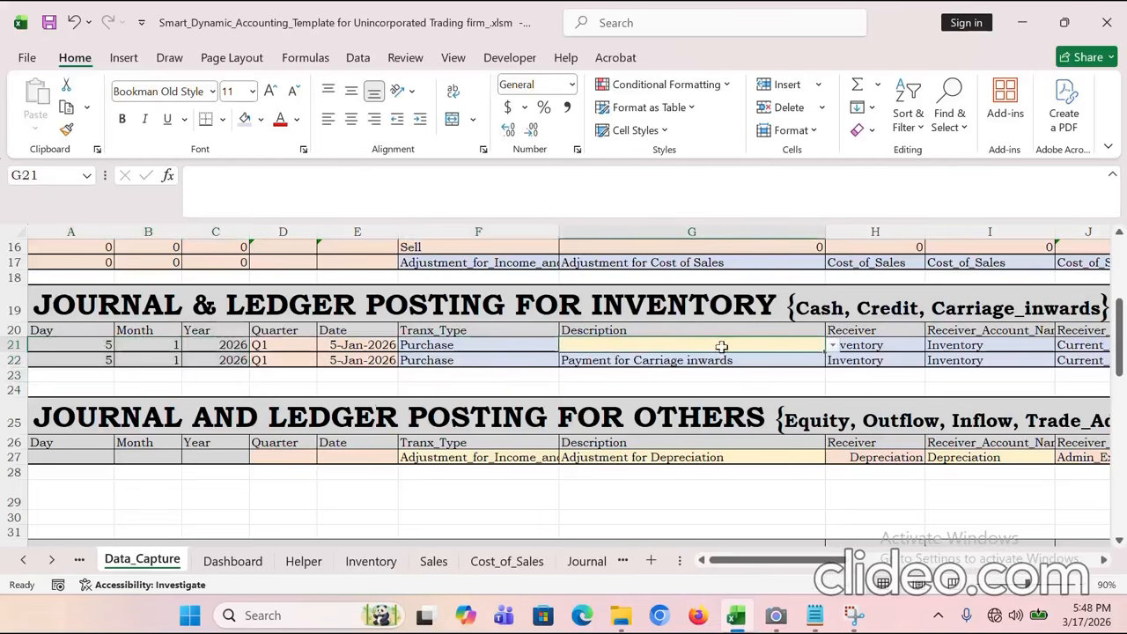
pyautogui.click(832, 346)
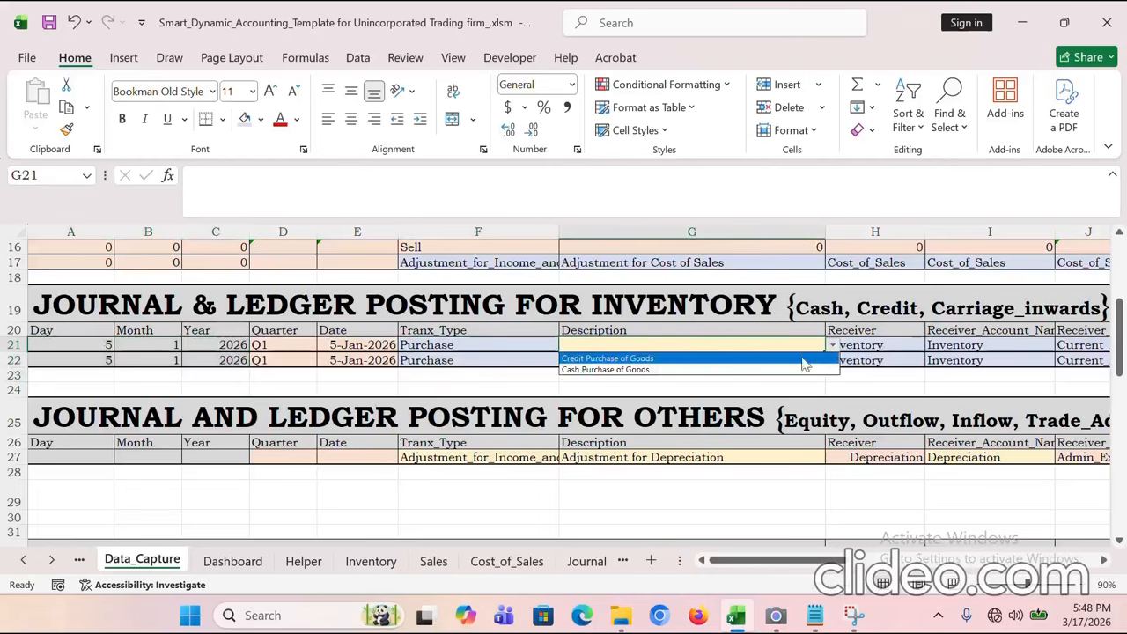
pyautogui.click(681, 358)
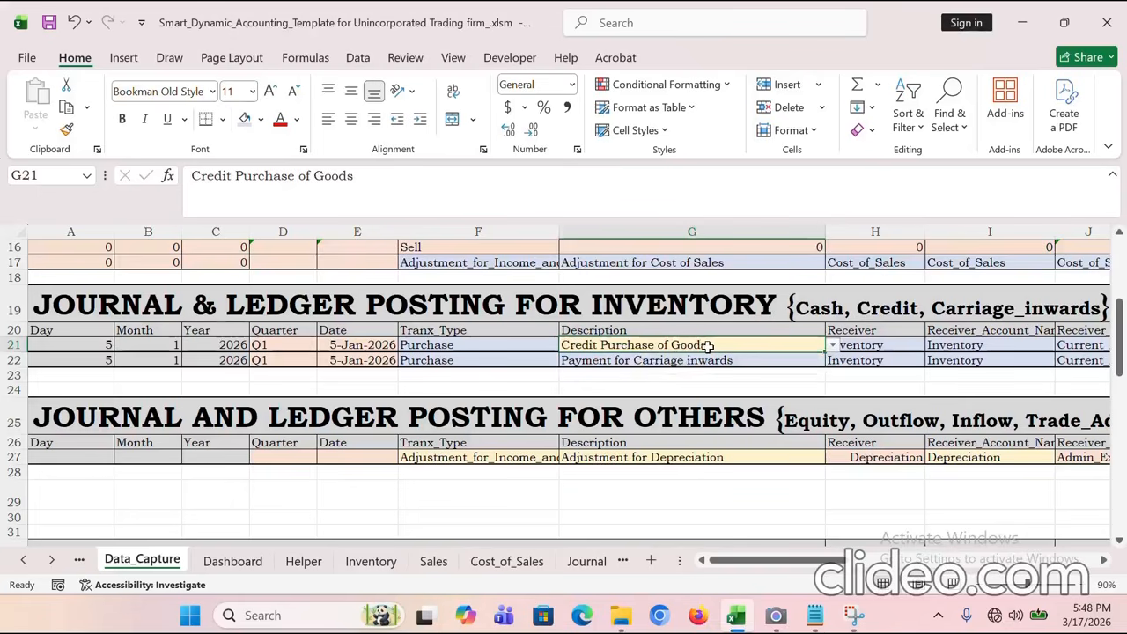
# Step: Set the giver account name of the credit purchase, L21, to Supplier_1
pyautogui.press('Right')
pyautogui.press('Right')
pyautogui.press('Right')
pyautogui.press('Right')
pyautogui.press('Right')
pyautogui.press('Right')
pyautogui.press('Right')
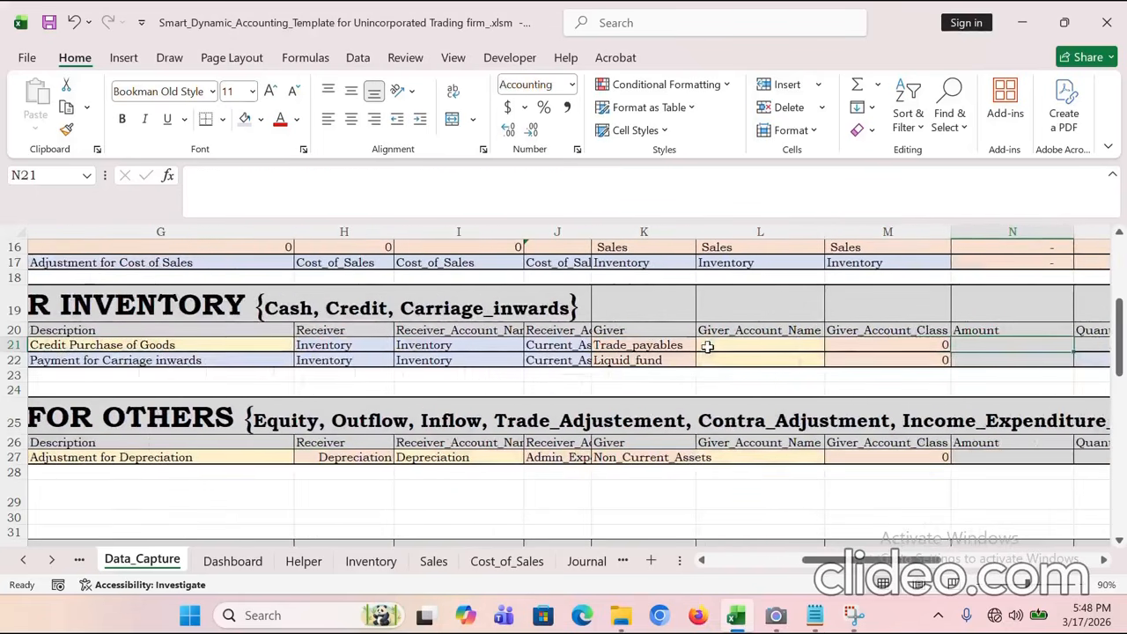
pyautogui.click(736, 350)
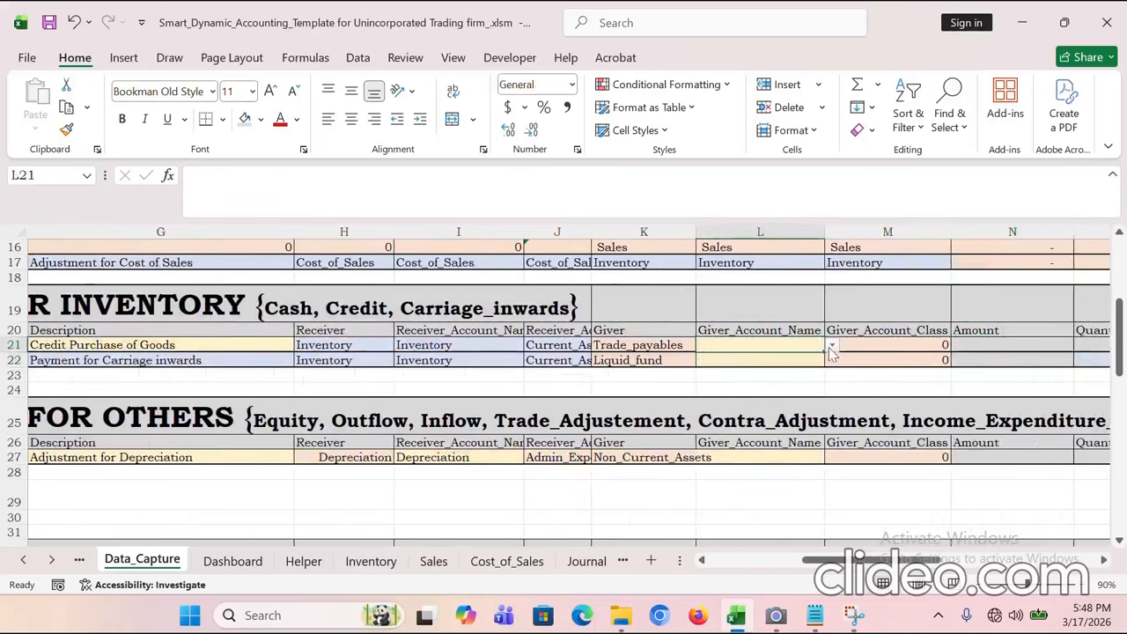
pyautogui.click(833, 345)
pyautogui.click(654, 361)
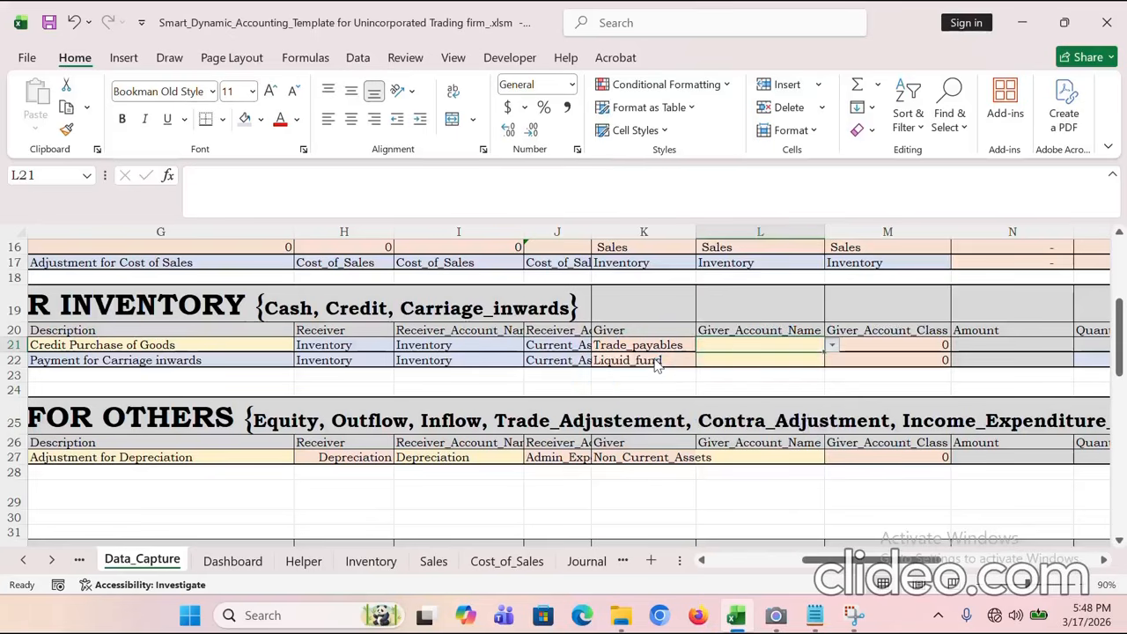
pyautogui.click(832, 345)
pyautogui.click(756, 345)
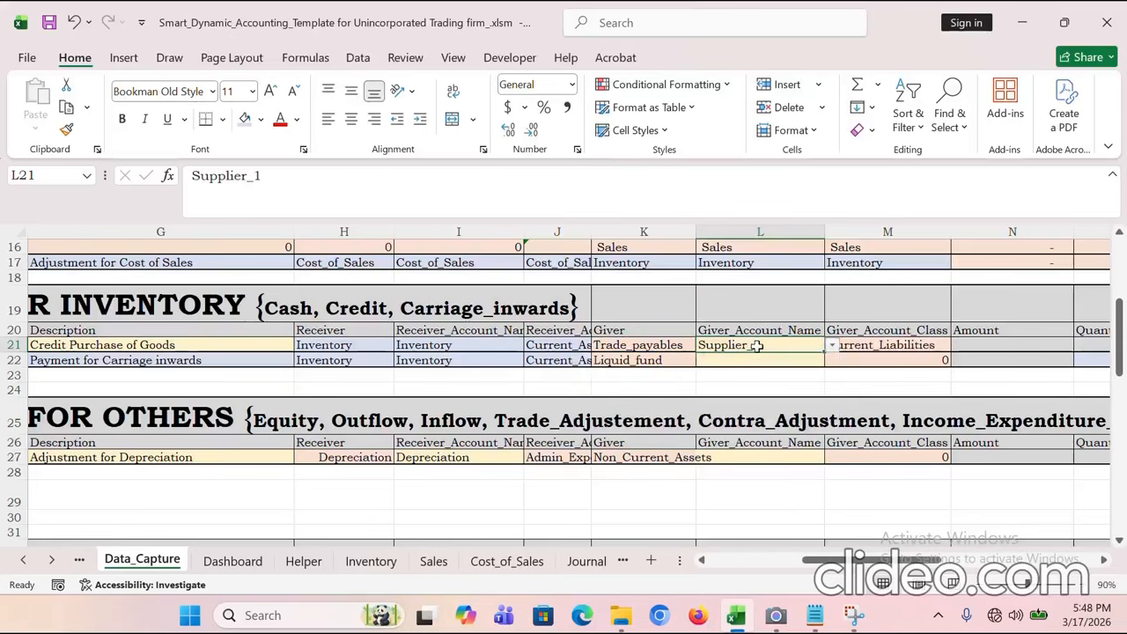
# Step: Set the giver account name of the carriage inwards row, L22, to Cash
pyautogui.click(686, 361)
pyautogui.click(732, 357)
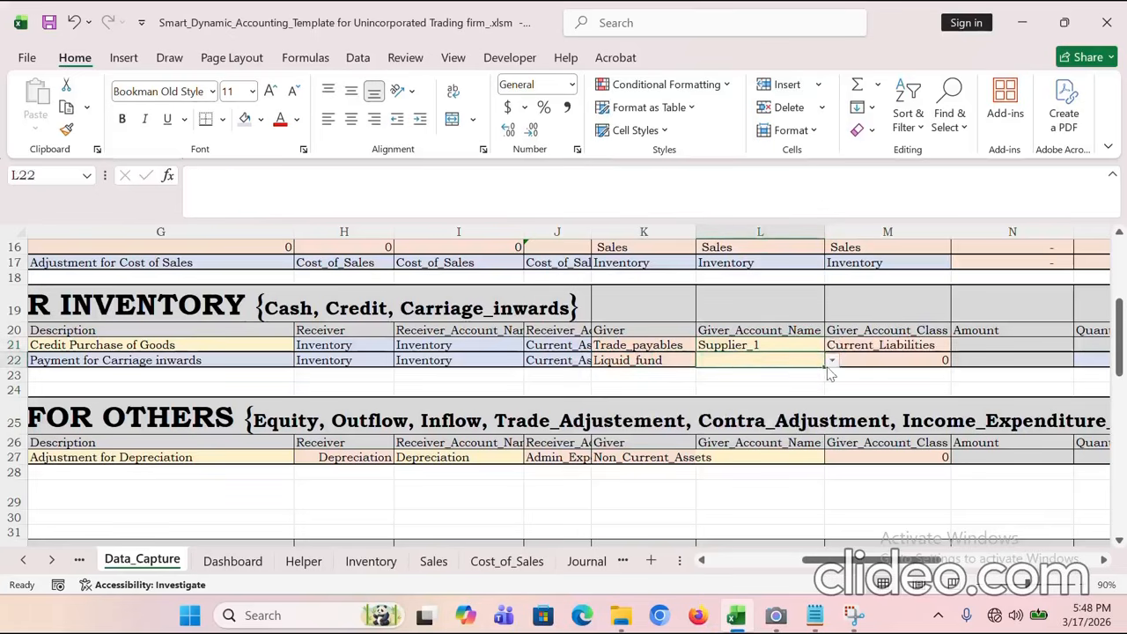
pyautogui.click(832, 361)
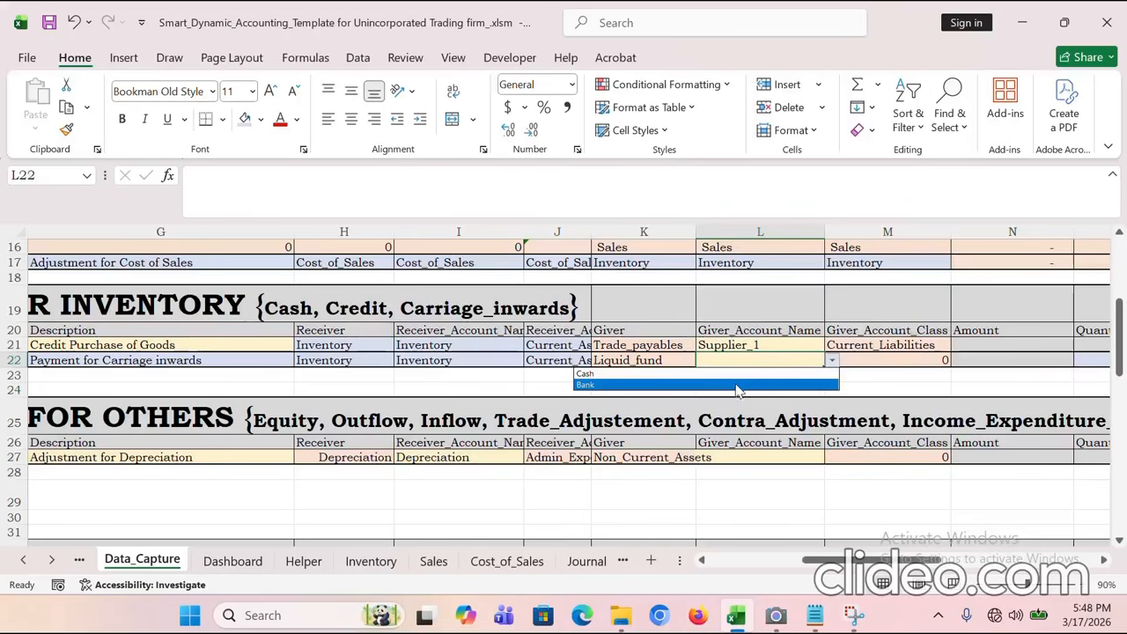
pyautogui.click(667, 385)
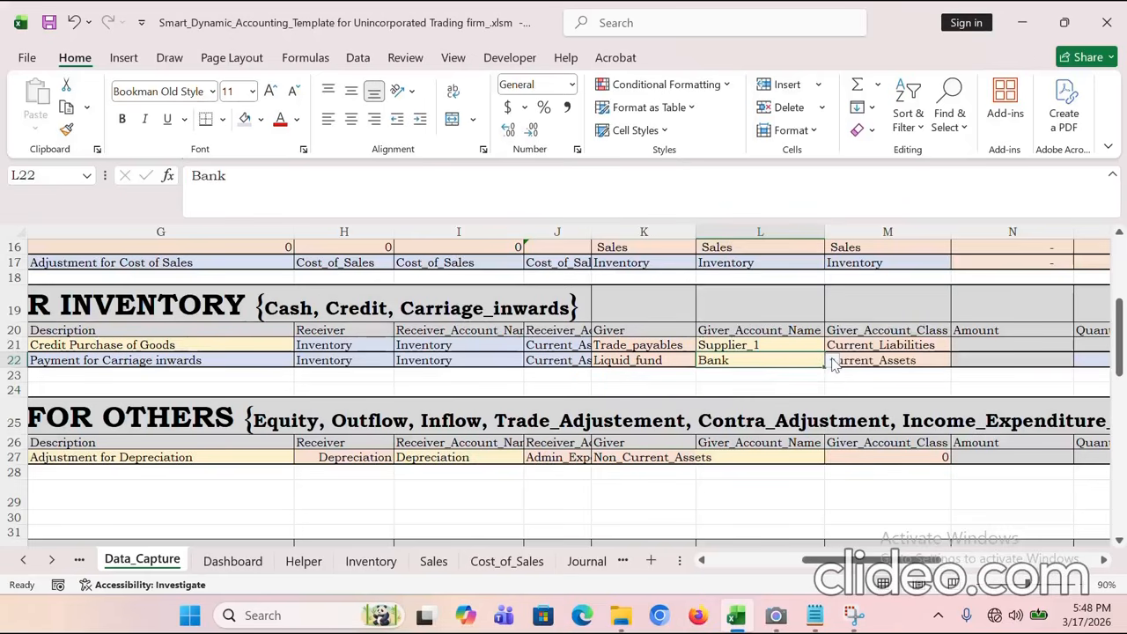
pyautogui.click(832, 361)
pyautogui.click(759, 384)
# Step: Check the giver account class cells for the credit purchase and the carriage inwards payment
pyautogui.click(924, 359)
pyautogui.click(927, 346)
pyautogui.press('Right')
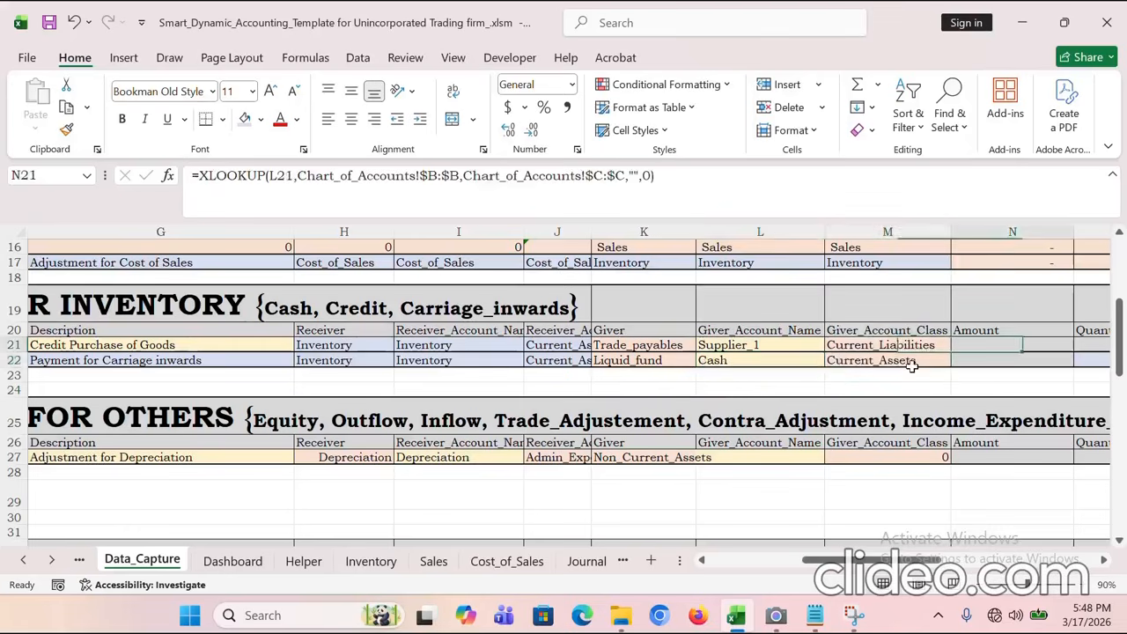
# Step: Enter a quantity of 2000 and a unit price of 150 for the credit purchase in row 21
pyautogui.press('Right')
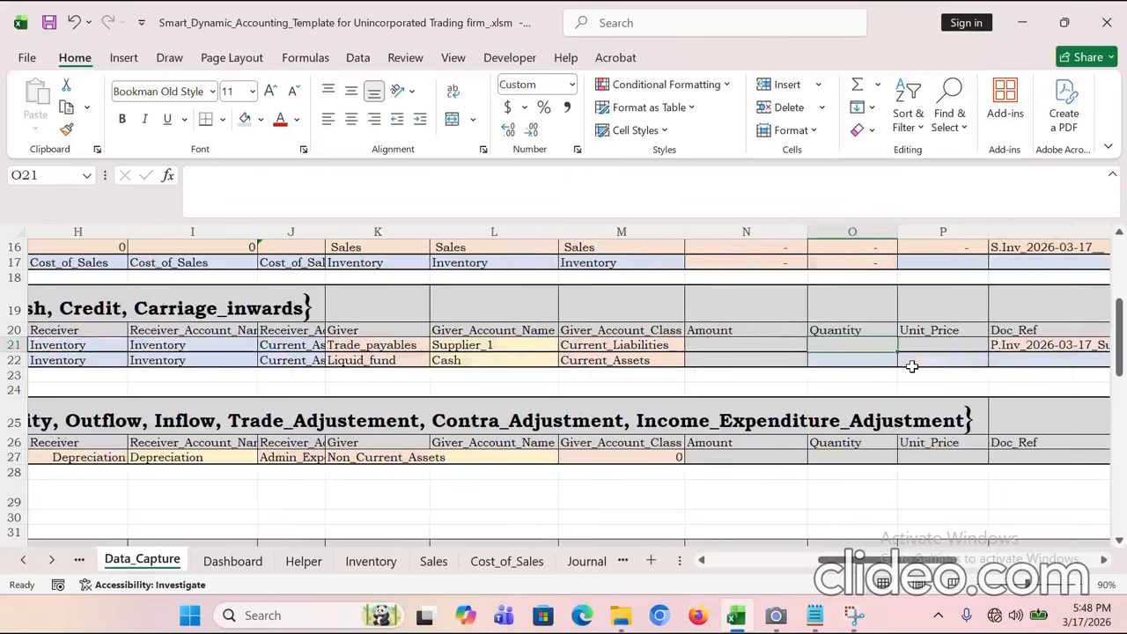
pyautogui.doubleClick(853, 346)
pyautogui.write('2000')
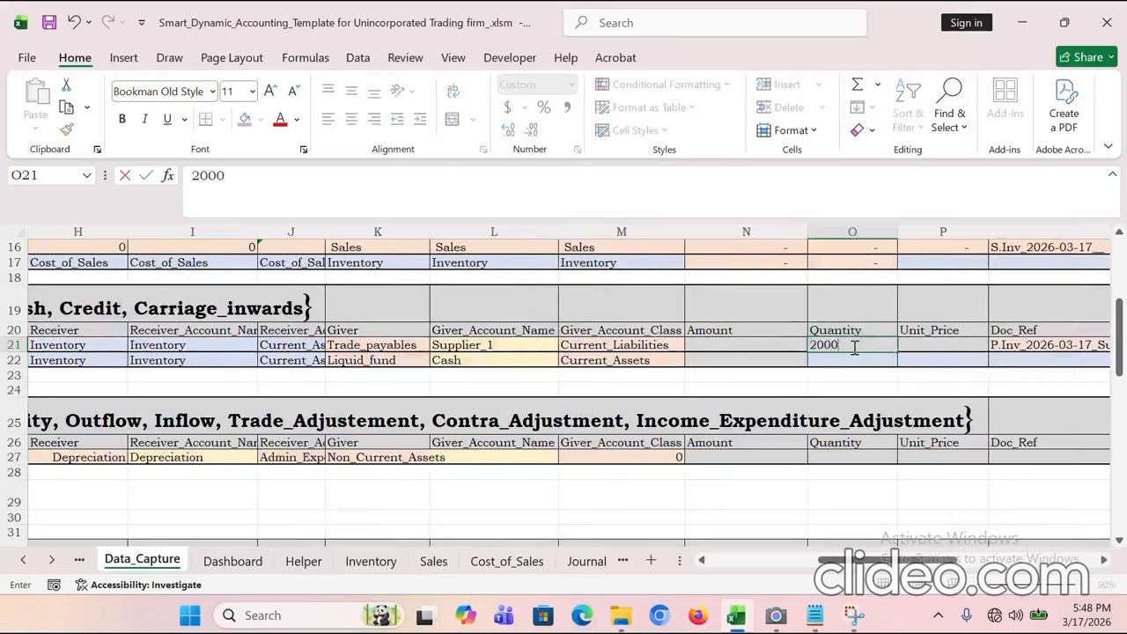
pyautogui.press('Tab')
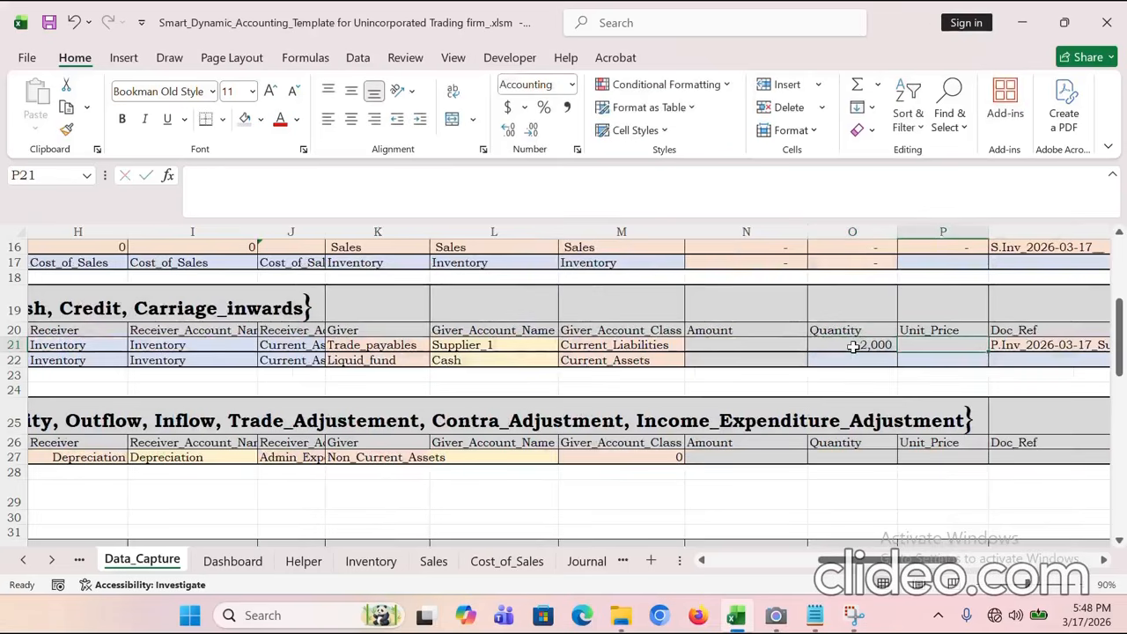
pyautogui.write('150')
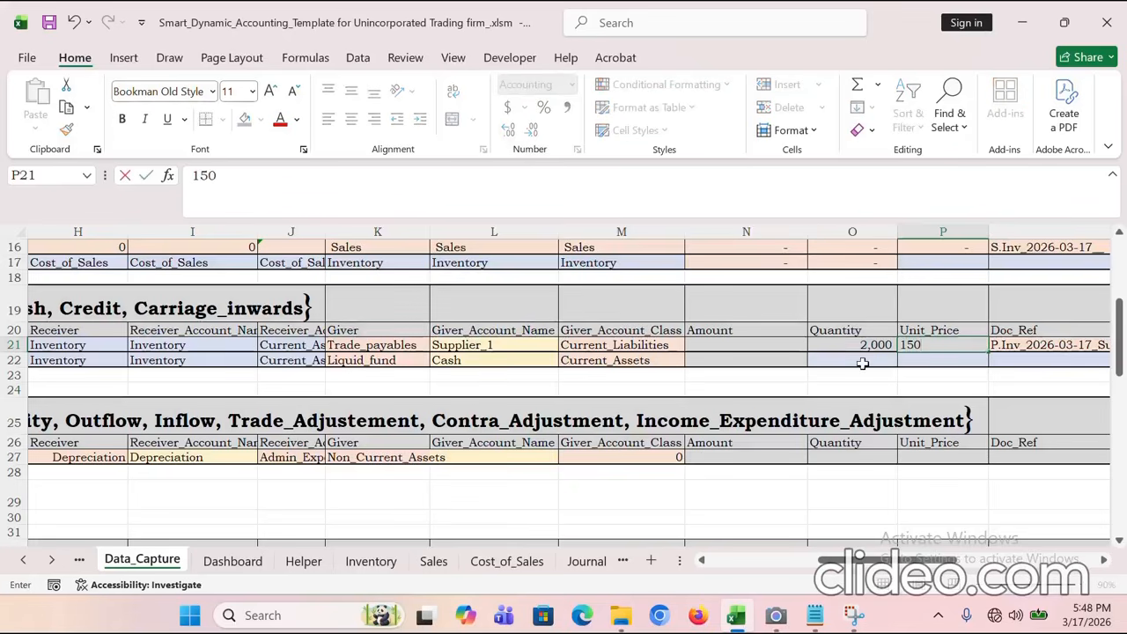
pyautogui.press('Return')
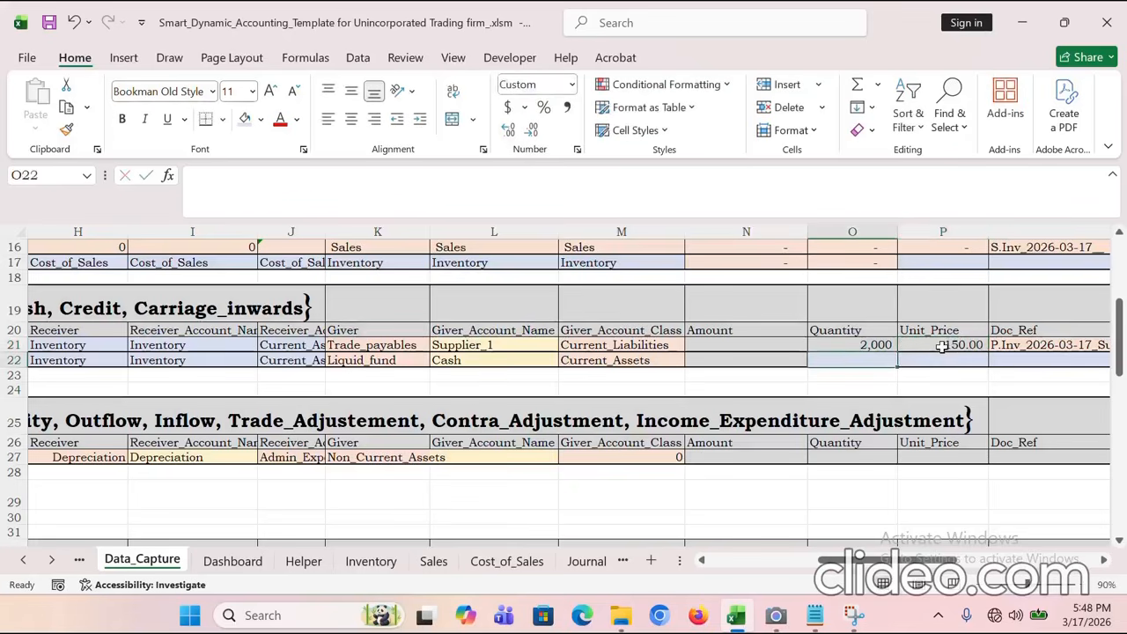
# Step: Set the amount of the credit purchase, N21, to 300000
pyautogui.click(694, 333)
pyautogui.click(697, 345)
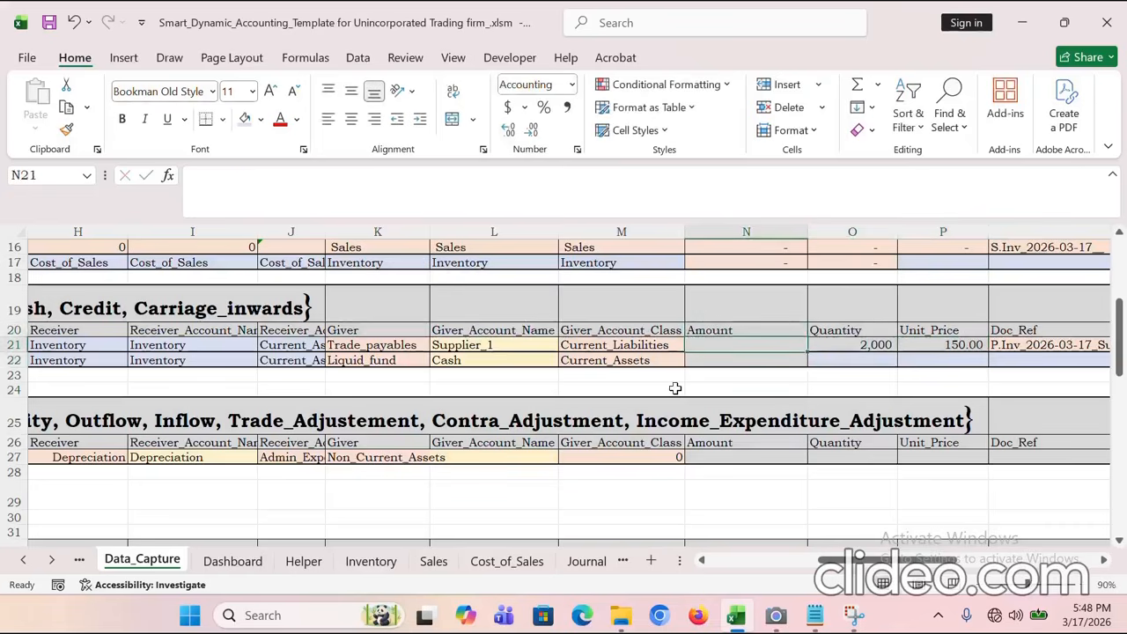
pyautogui.write('300,00')
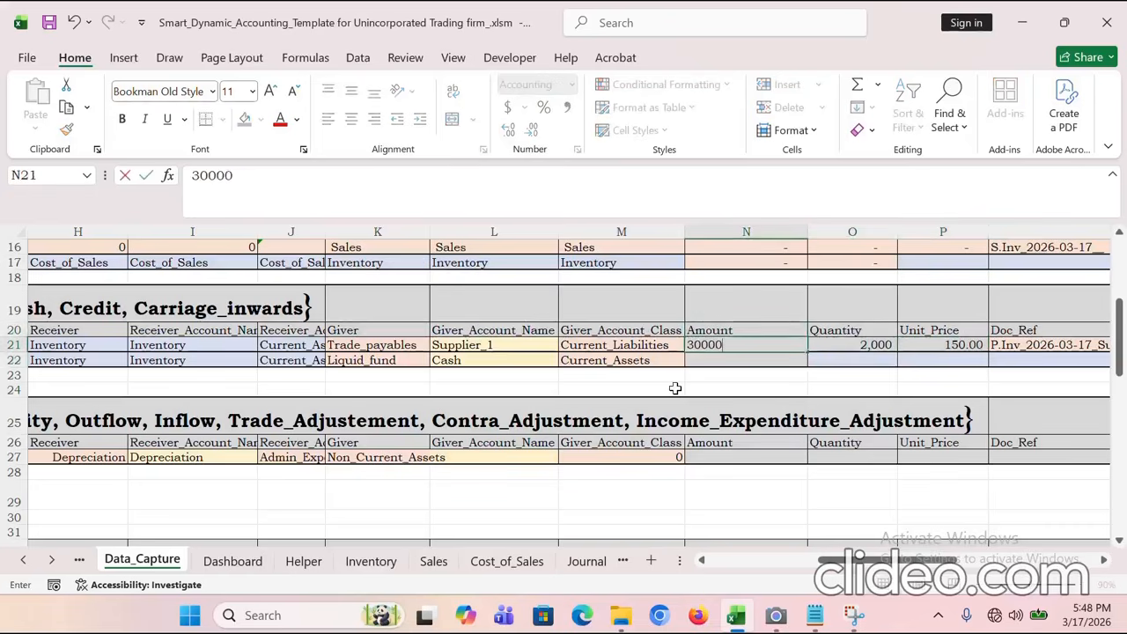
pyautogui.write('0')
pyautogui.press('Return')
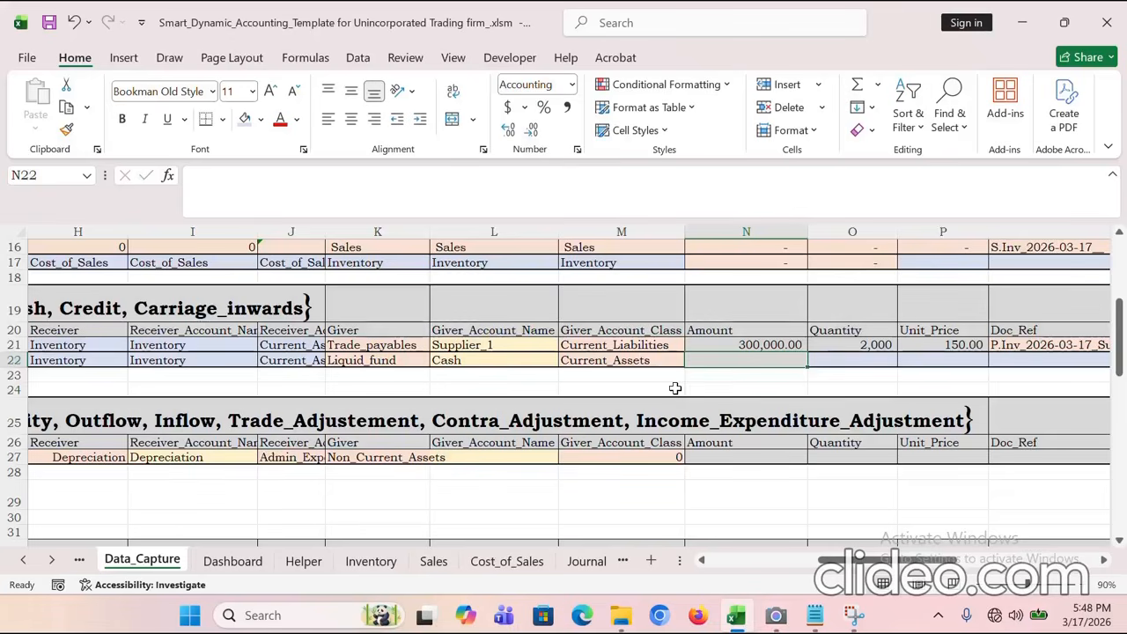
# Step: Set the amount of the carriage inwards payment, N22, to 10000
pyautogui.doubleClick(728, 363)
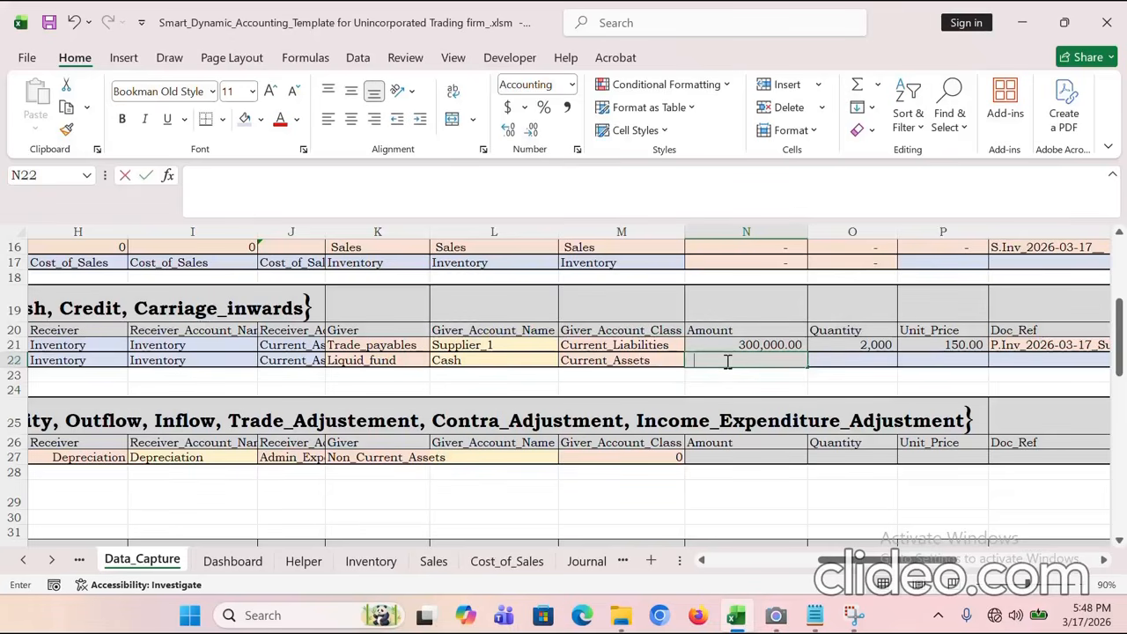
pyautogui.write('10000')
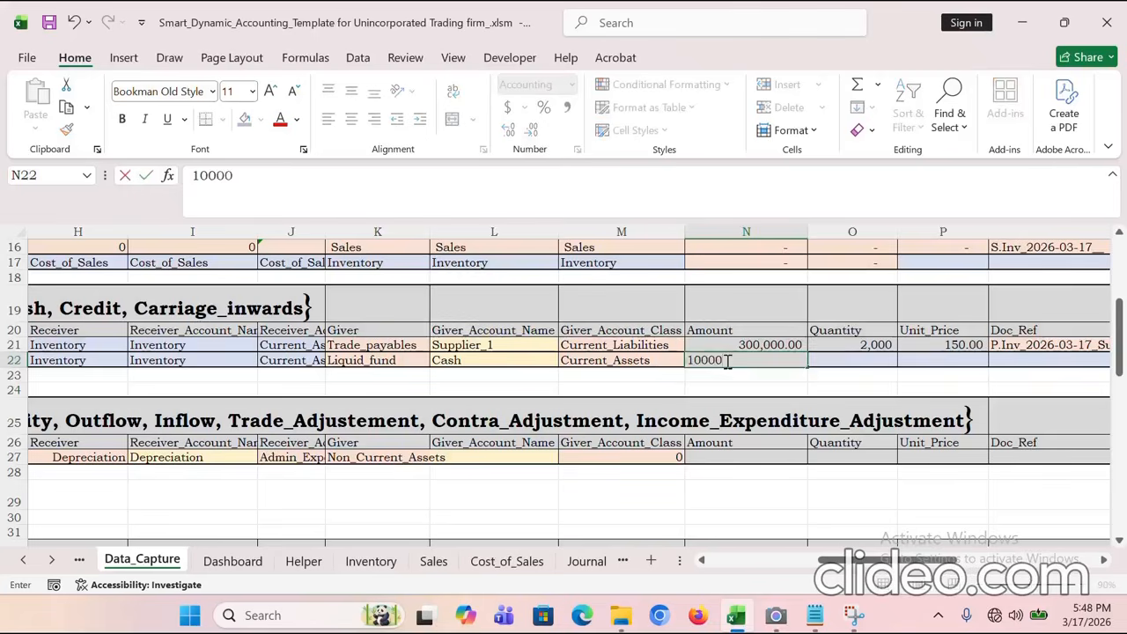
pyautogui.press('Return')
pyautogui.click(742, 361)
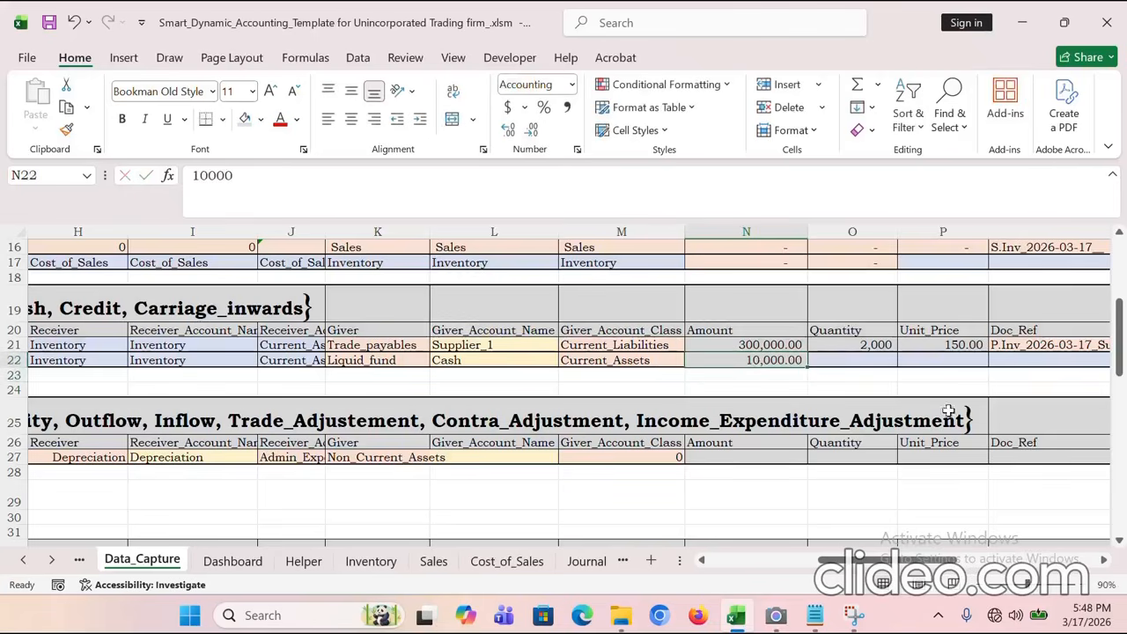
# Step: Post the purchase entry, confirm the posting, and return to the Day cell A21 of the inventory section
pyautogui.moveTo(945, 563); pyautogui.dragTo(1012, 568)
pyautogui.click(1011, 356)
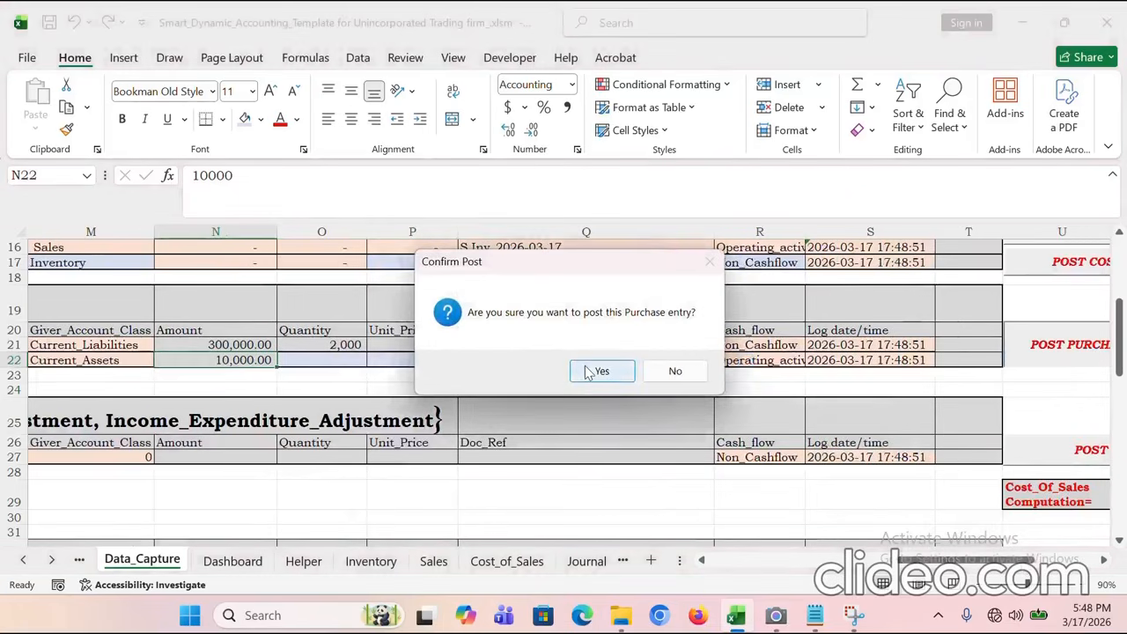
pyautogui.click(588, 372)
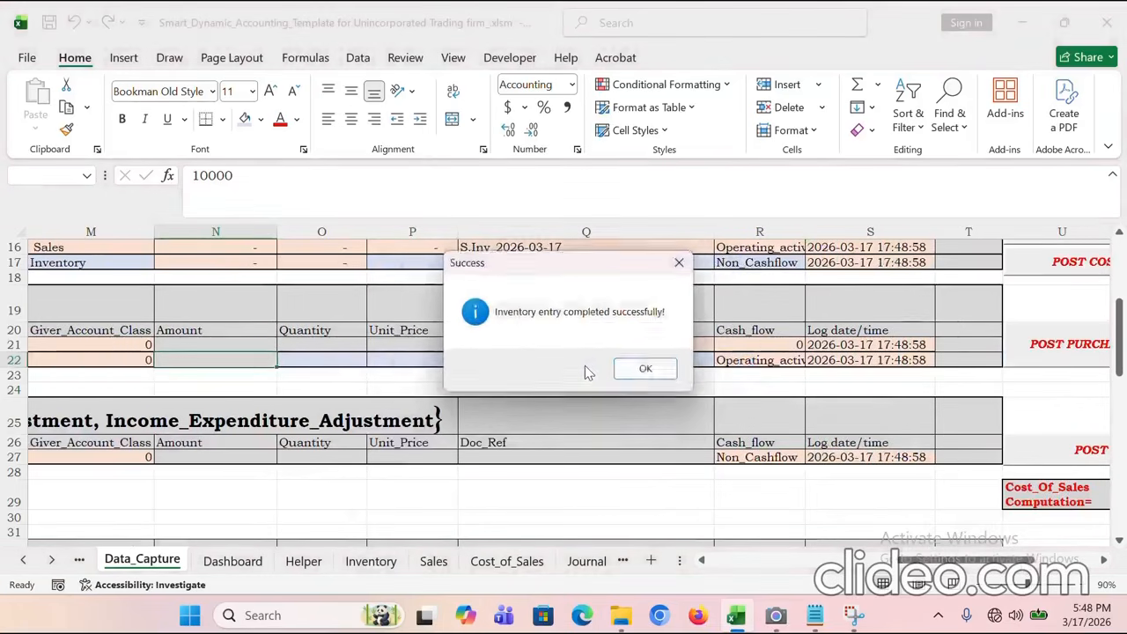
pyautogui.click(649, 370)
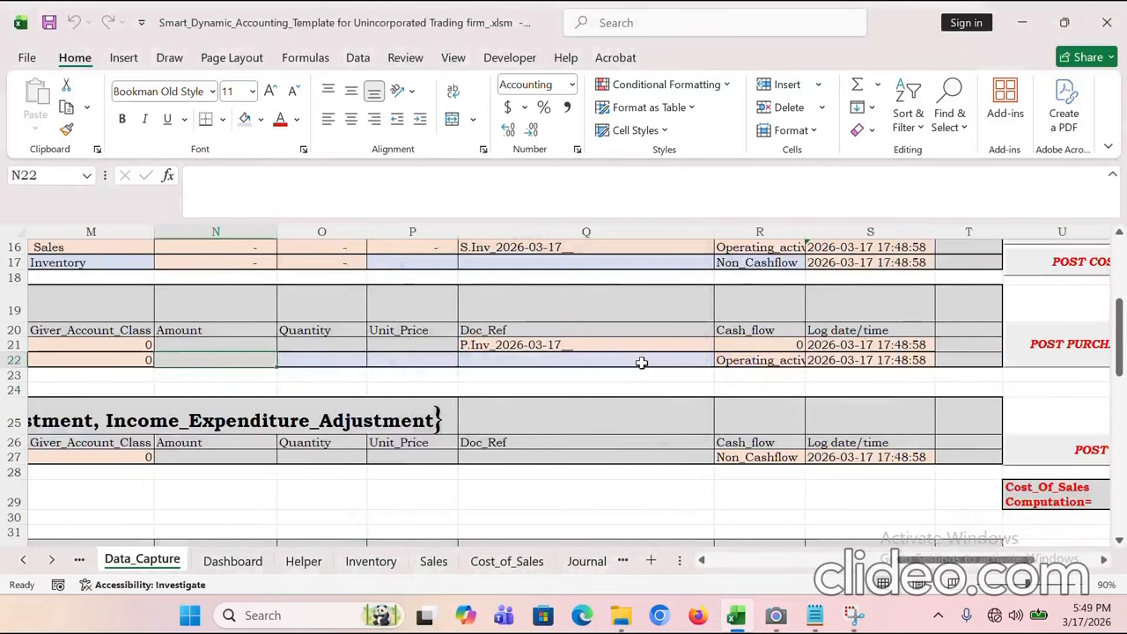
pyautogui.moveTo(933, 560); pyautogui.dragTo(702, 560)
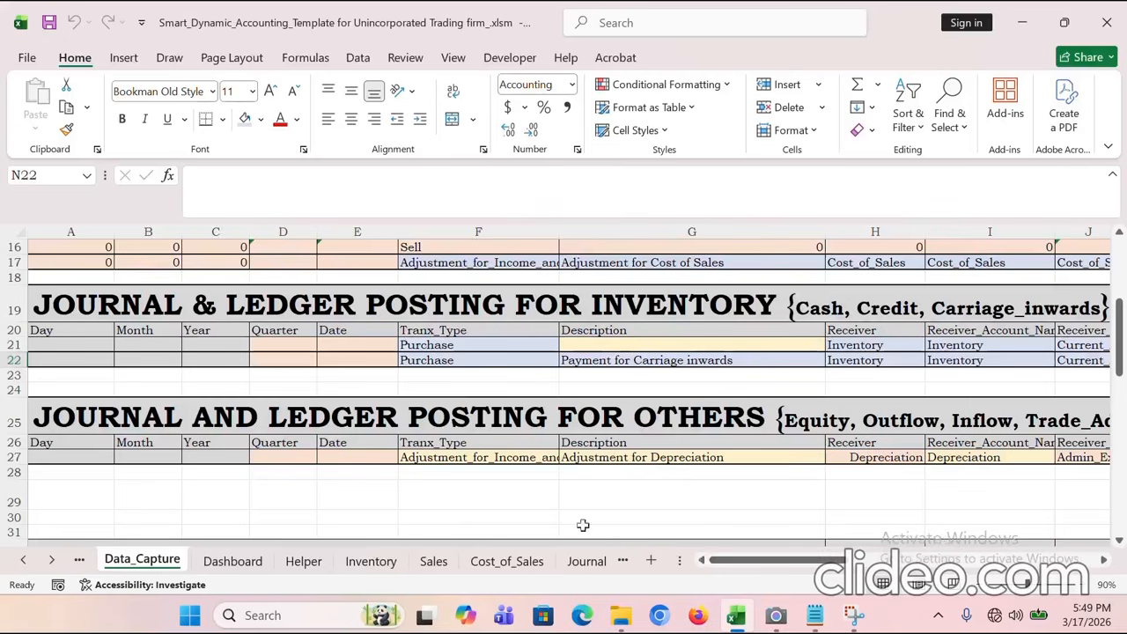
pyautogui.click(113, 350)
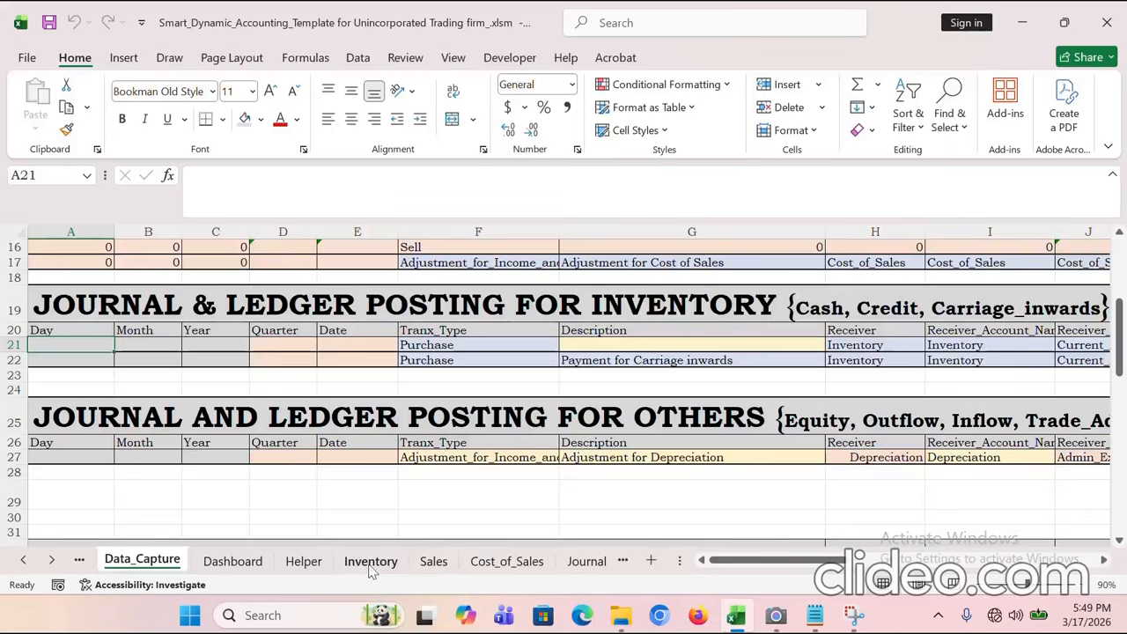
# Step: Review the posted purchases on the Inventory sheet, checking the date, document reference and description of each entry
pyautogui.click(370, 568)
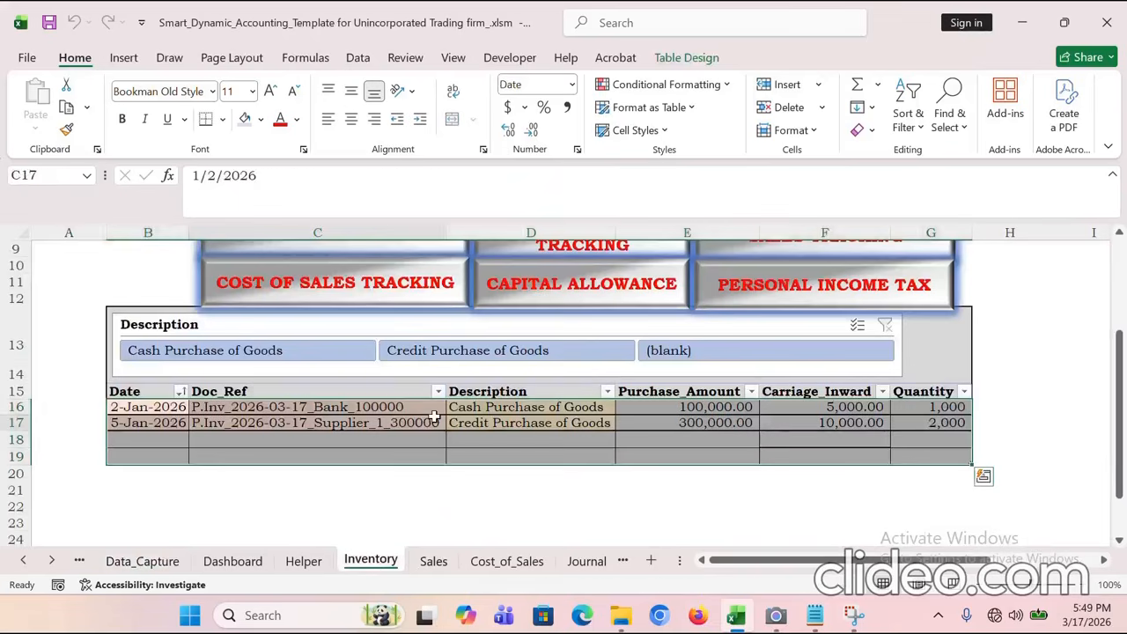
pyautogui.click(335, 424)
pyautogui.click(150, 405)
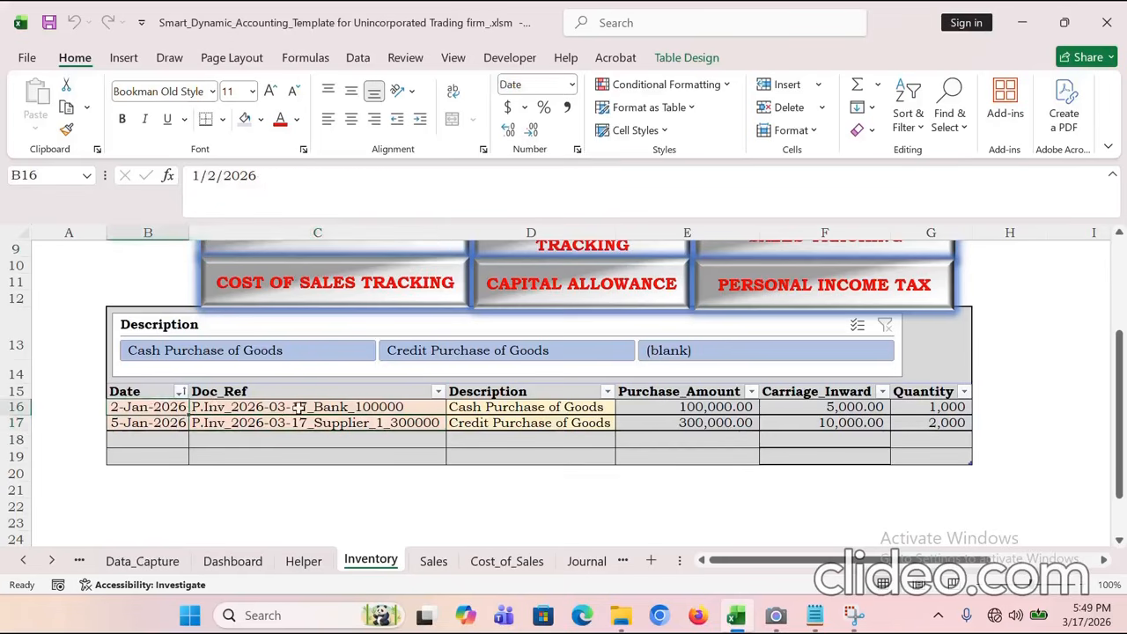
pyautogui.click(297, 409)
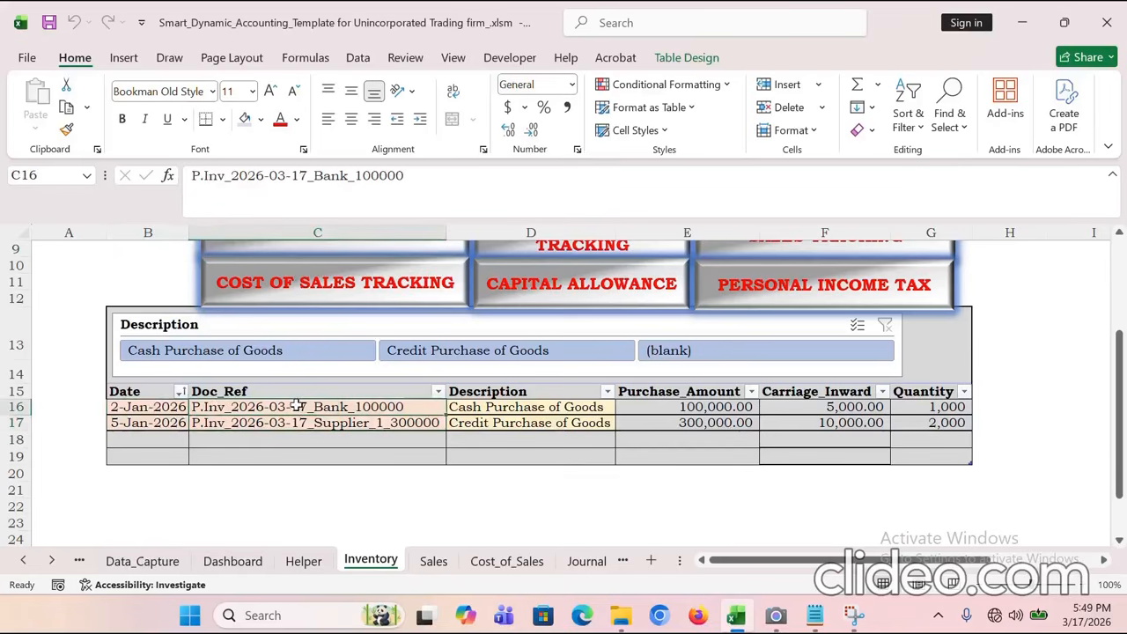
pyautogui.click(514, 409)
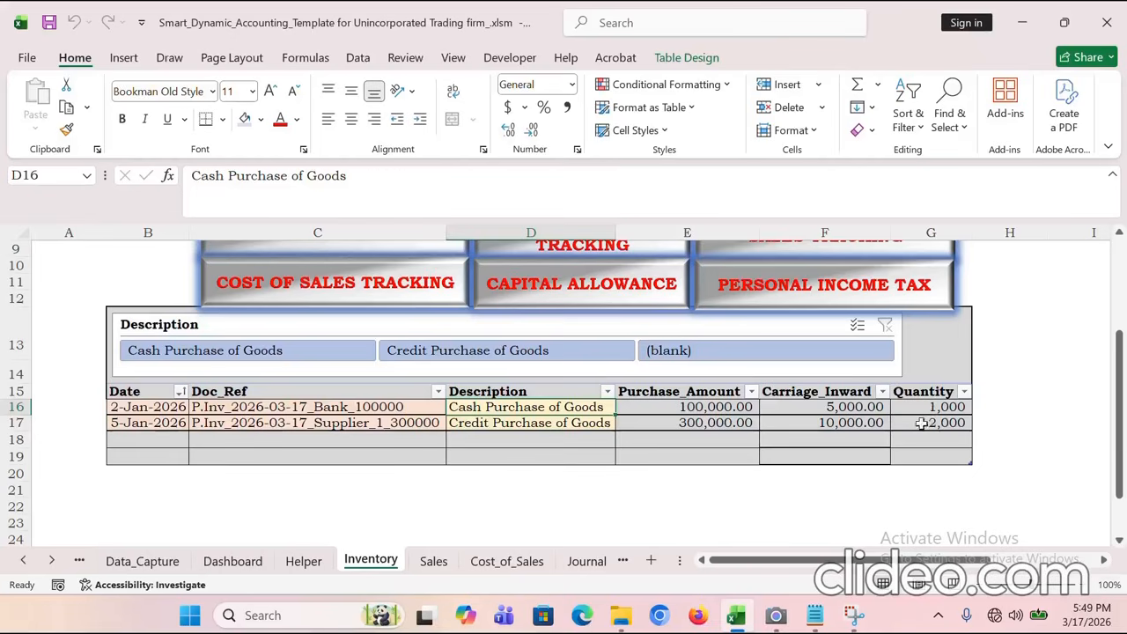
pyautogui.click(198, 411)
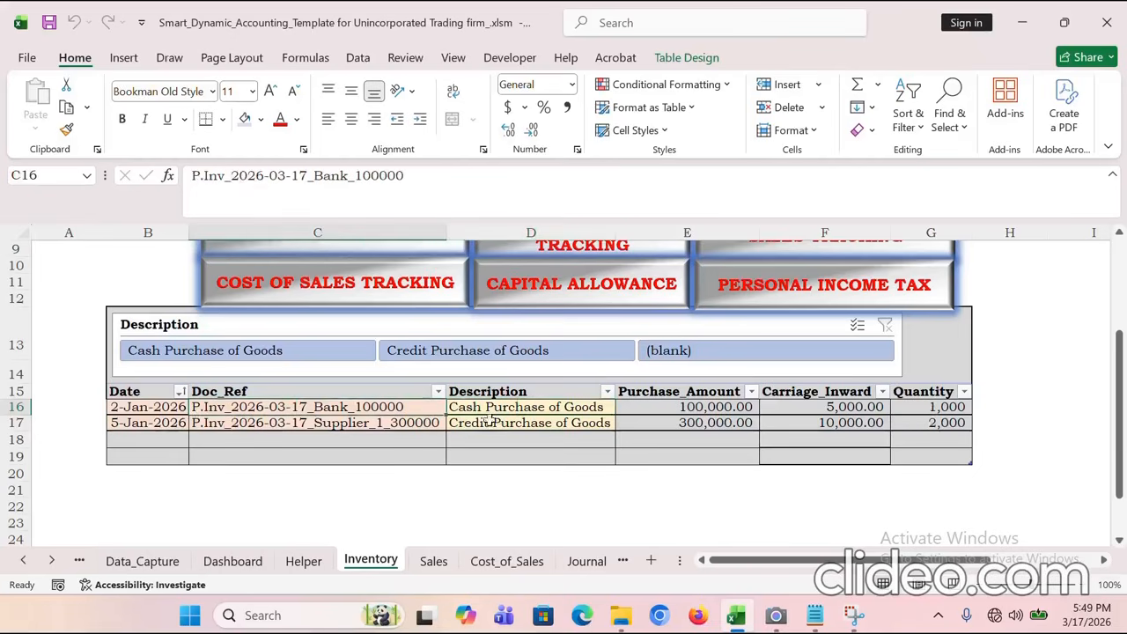
# Step: Review the posted purchase and carriage inwards rows on the Journal sheet, checking their descriptions, amounts and unit prices
pyautogui.click(582, 561)
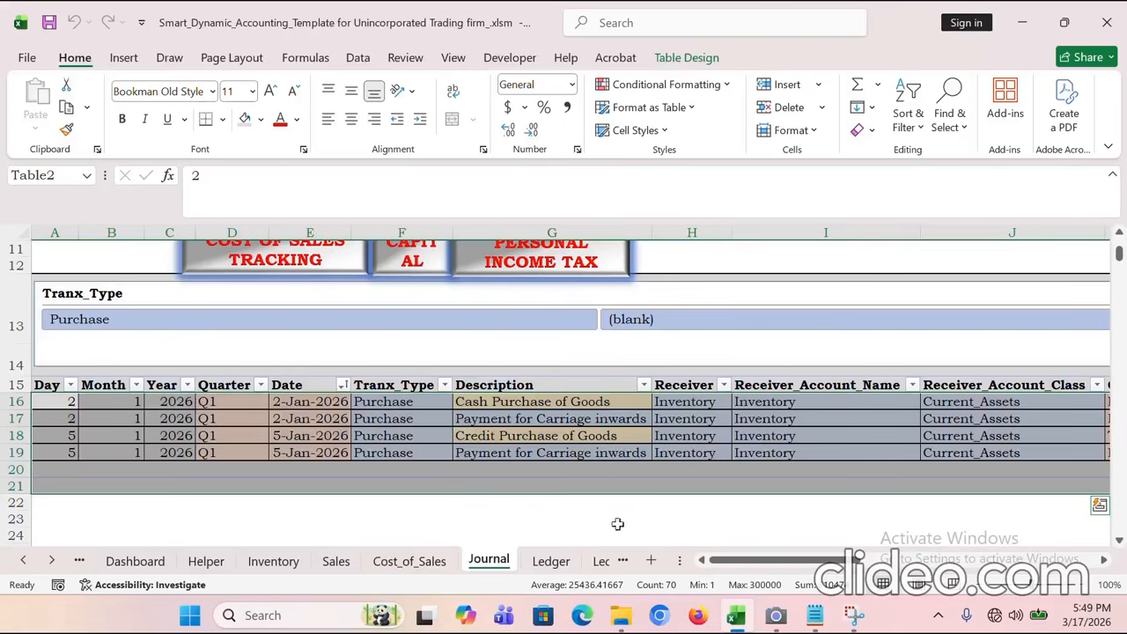
pyautogui.click(571, 402)
pyautogui.click(568, 421)
pyautogui.click(565, 435)
pyautogui.click(564, 453)
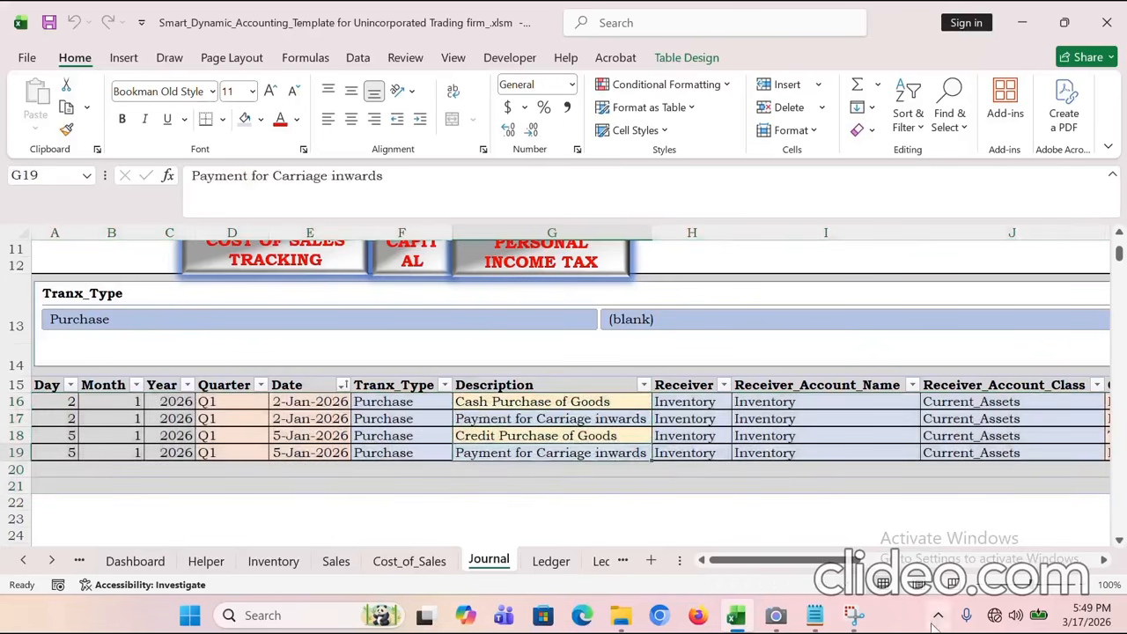
pyautogui.moveTo(840, 561); pyautogui.dragTo(944, 560)
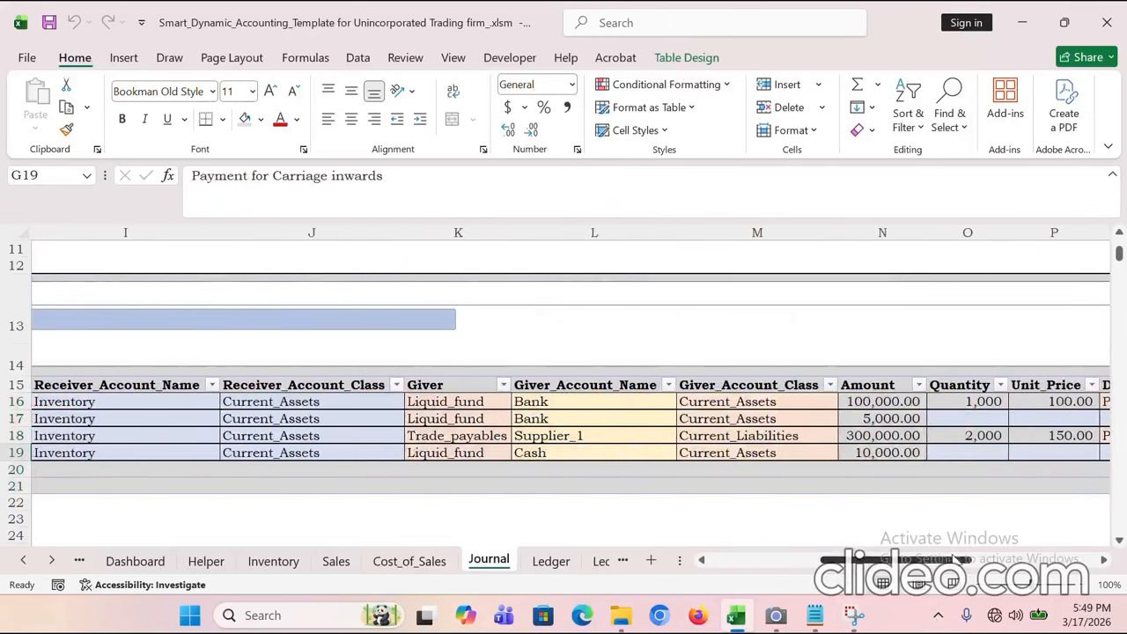
pyautogui.click(903, 398)
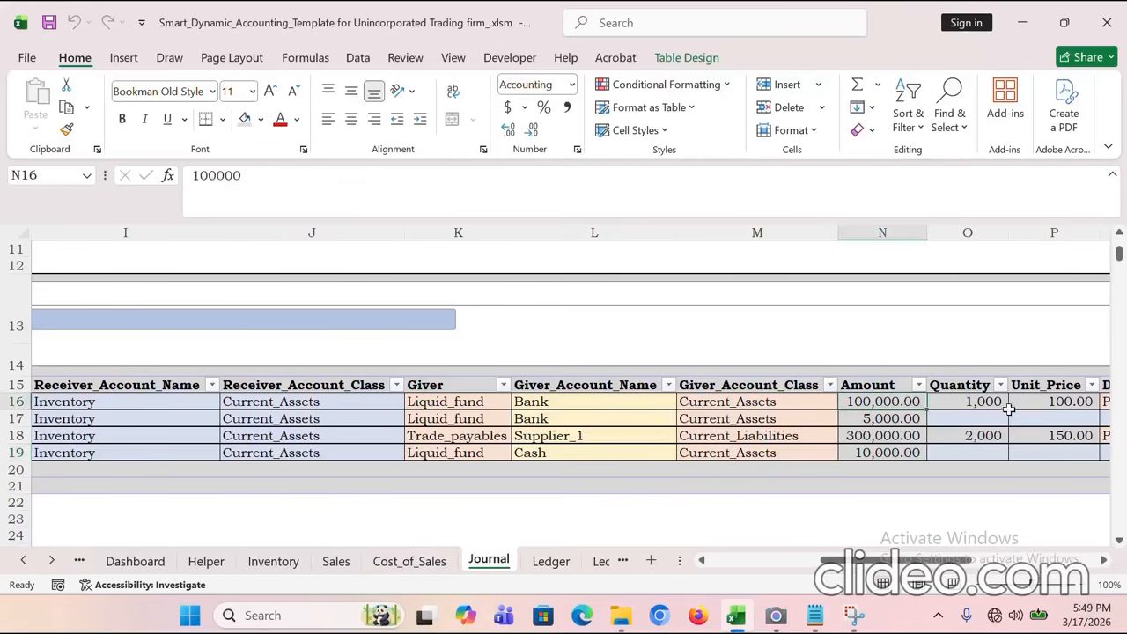
pyautogui.click(1087, 407)
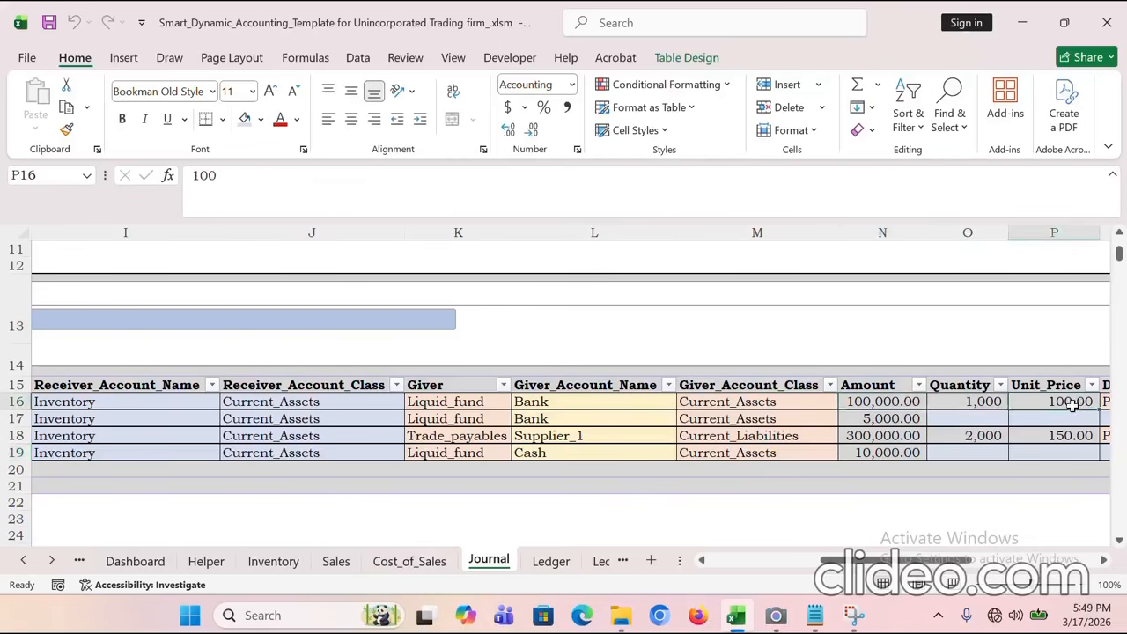
pyautogui.click(877, 440)
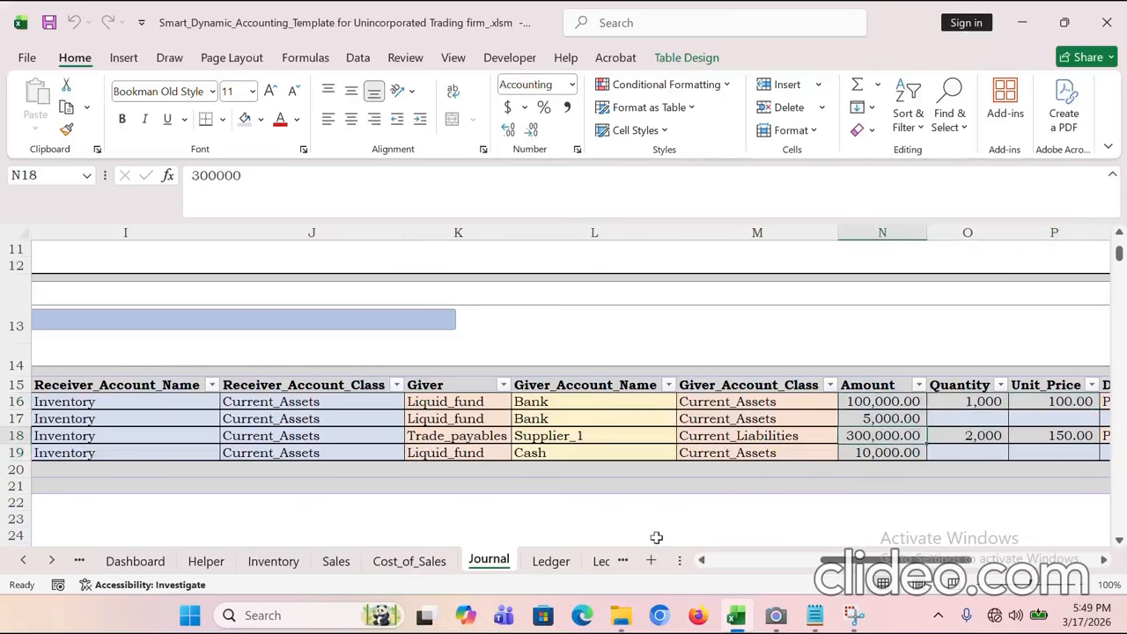
# Step: Examine the paired purchase and carriage inwards descriptions in rows 86 to 93 of the Ledger sheet
pyautogui.click(52, 560)
pyautogui.click(467, 560)
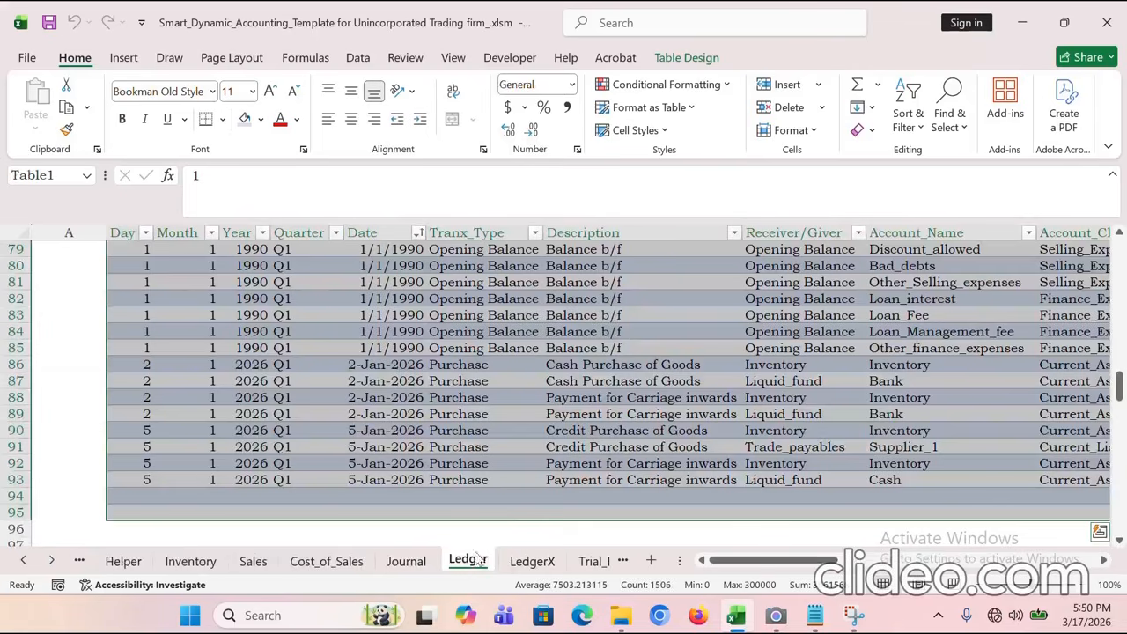
pyautogui.moveTo(651, 367); pyautogui.dragTo(659, 382)
pyautogui.click(629, 432)
pyautogui.moveTo(630, 439); pyautogui.dragTo(630, 447)
pyautogui.moveTo(635, 398); pyautogui.dragTo(637, 413)
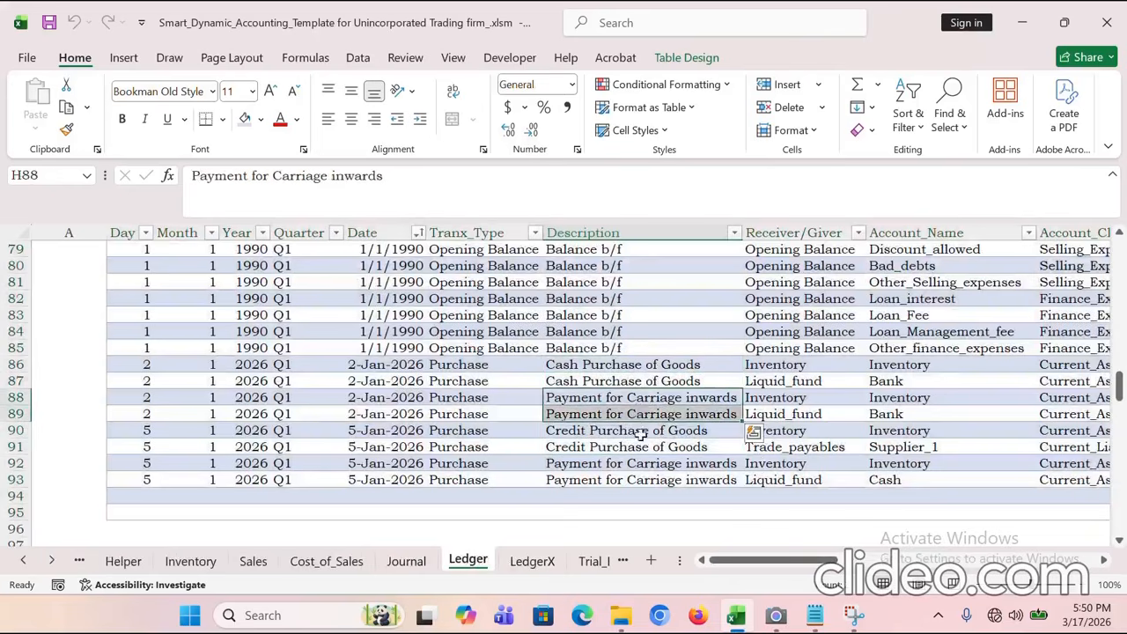
pyautogui.moveTo(632, 465); pyautogui.dragTo(641, 481)
# Step: Check the account names against the debit and credit amounts of the purchase and carriage inwards entries in the ledger
pyautogui.moveTo(793, 560); pyautogui.dragTo(876, 559)
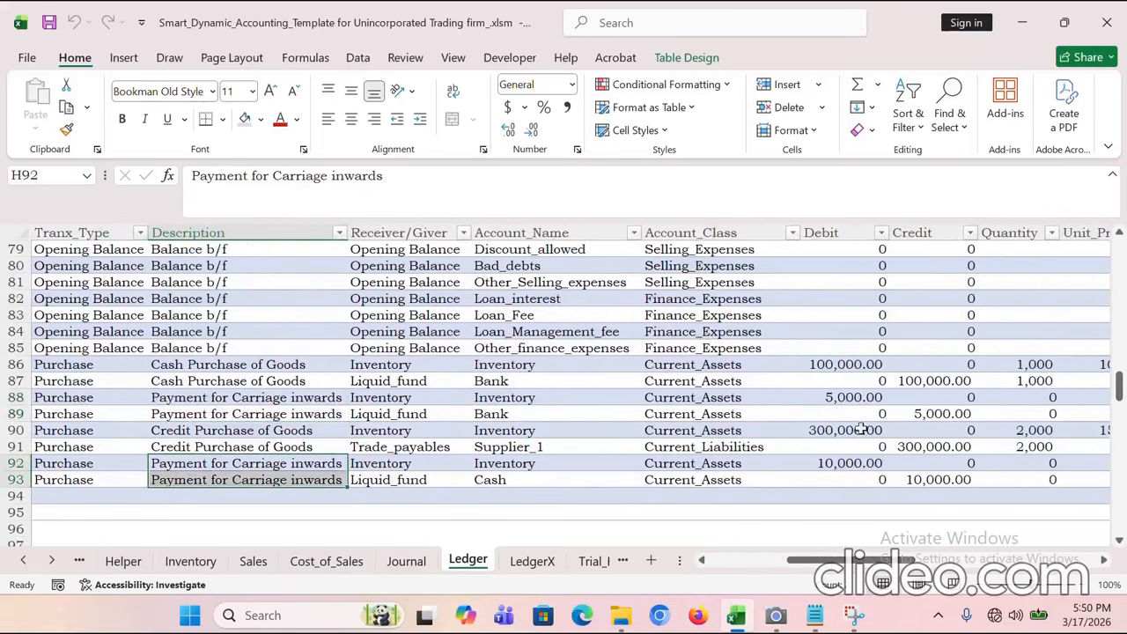
pyautogui.click(830, 362)
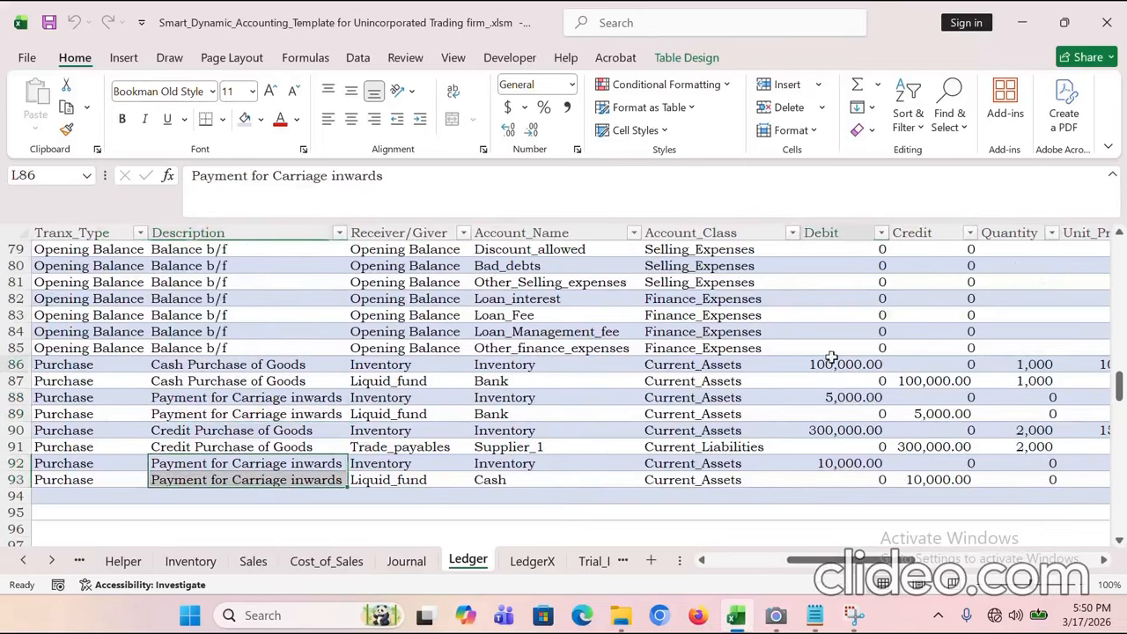
pyautogui.click(480, 350)
pyautogui.click(484, 366)
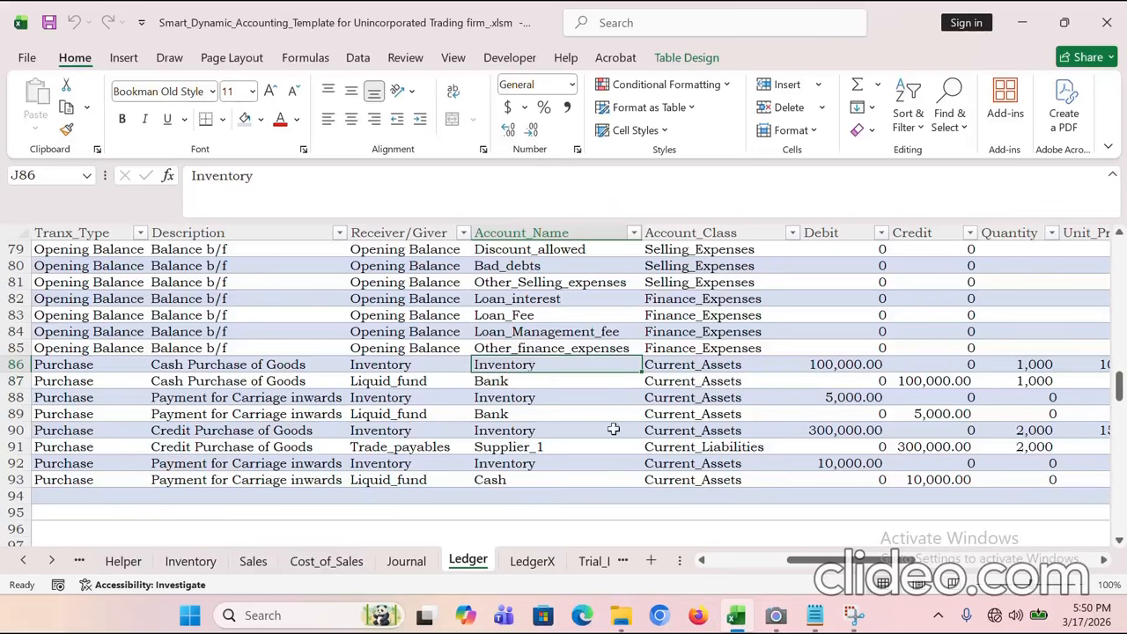
pyautogui.click(500, 380)
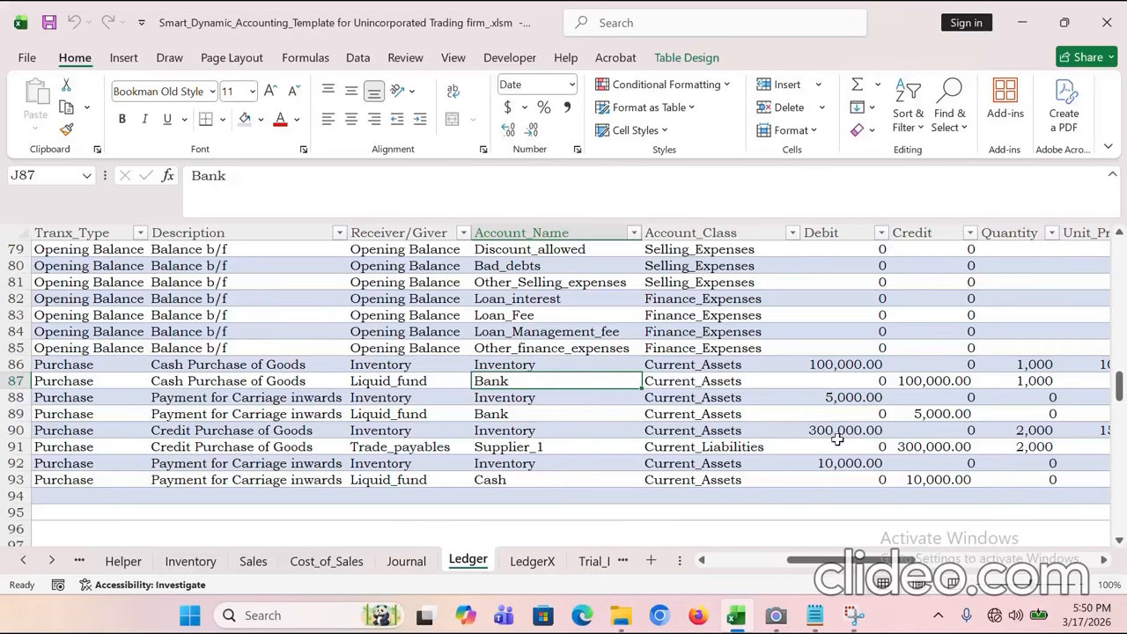
pyautogui.click(935, 456)
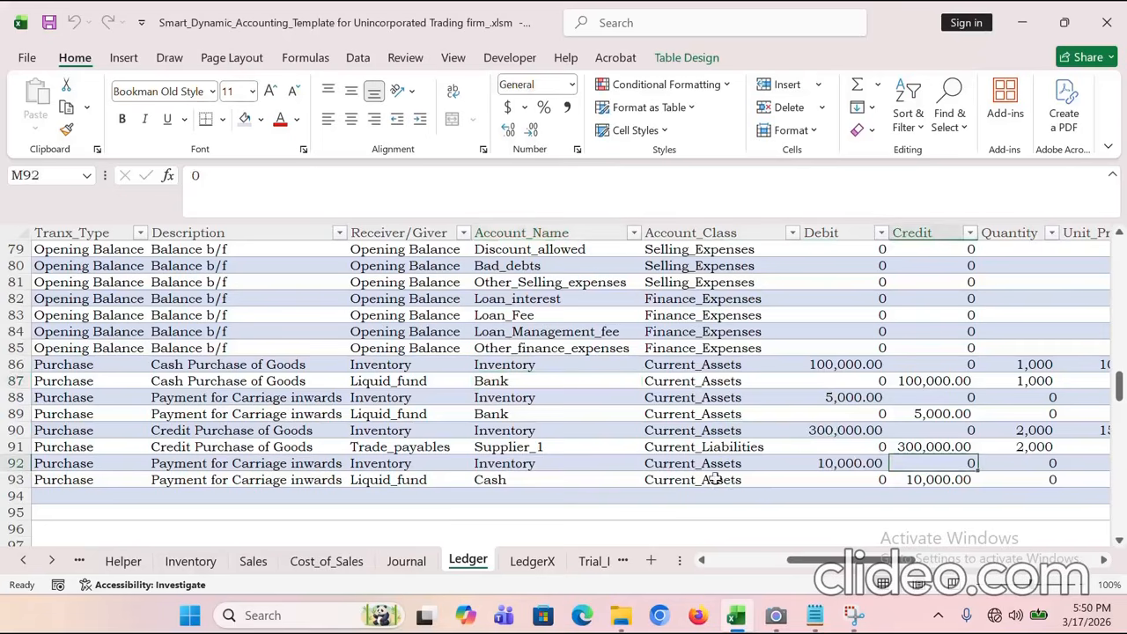
pyautogui.click(825, 467)
pyautogui.click(929, 481)
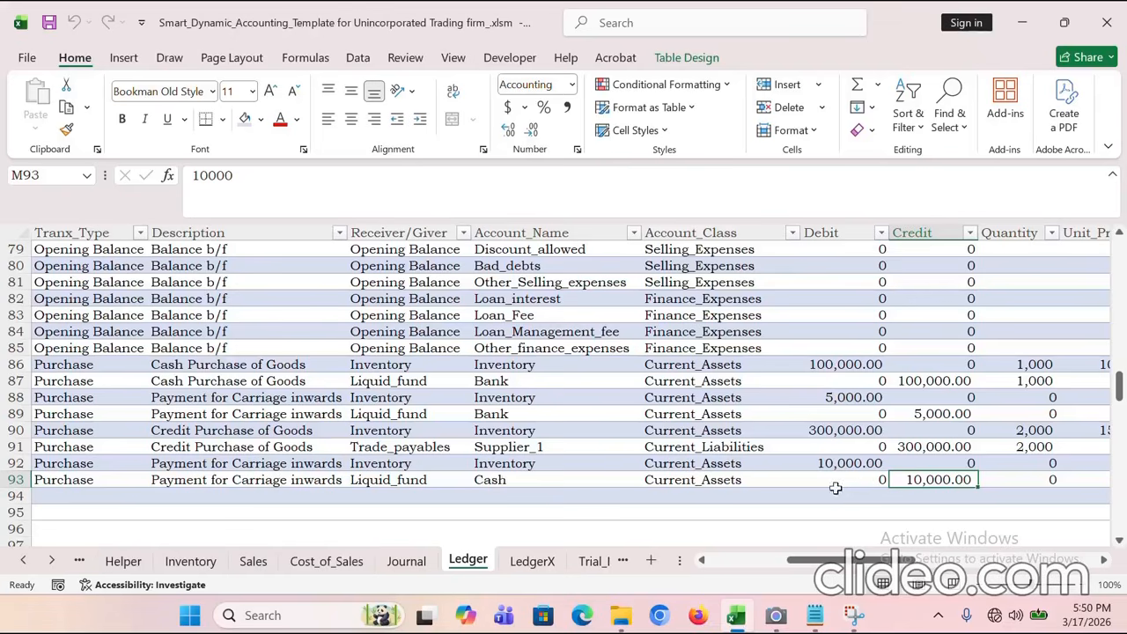
# Step: Return to the Data_Capture sheet and bring the sales journal and ledger posting section into view
pyautogui.scroll(-1, 428, 481)
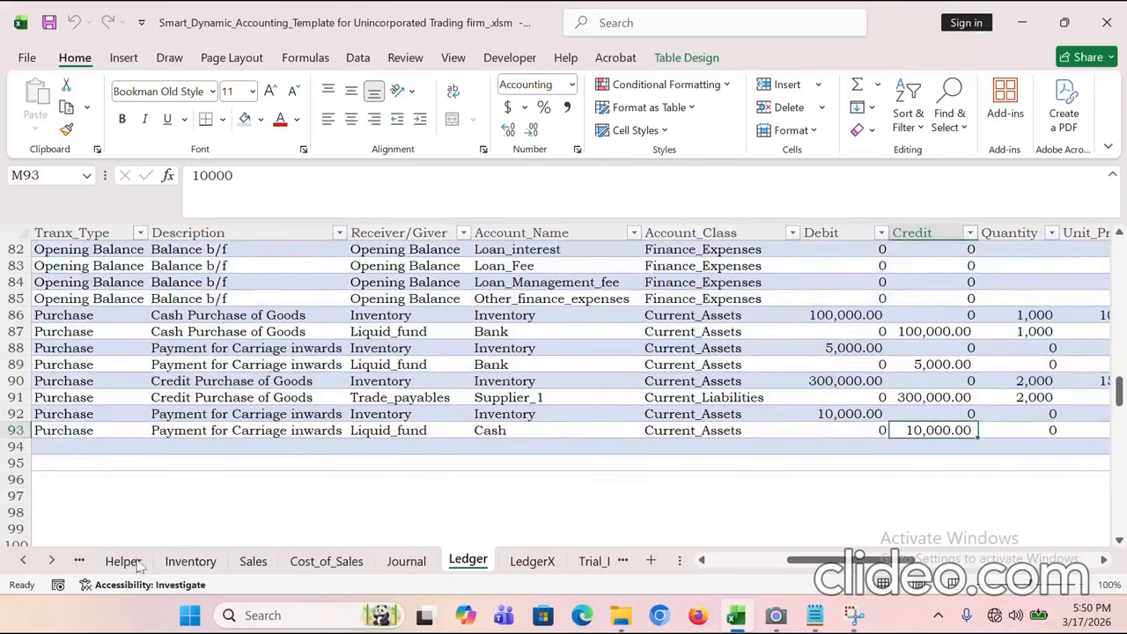
pyautogui.click(25, 561)
pyautogui.click(25, 560)
pyautogui.click(24, 561)
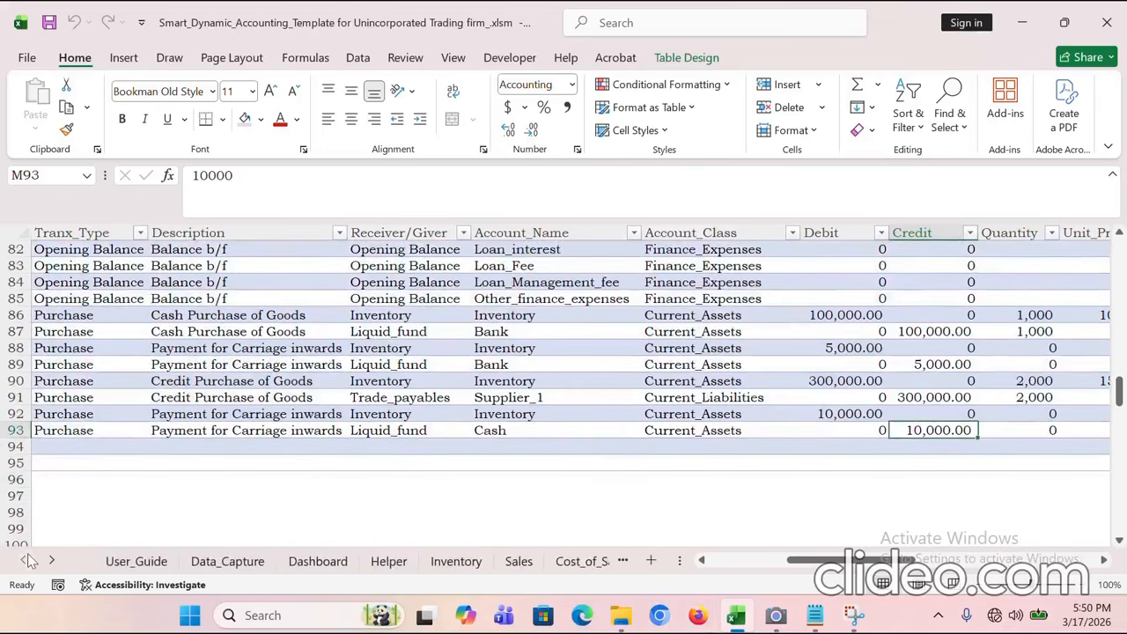
pyautogui.click(227, 562)
pyautogui.scroll(1, 332, 497)
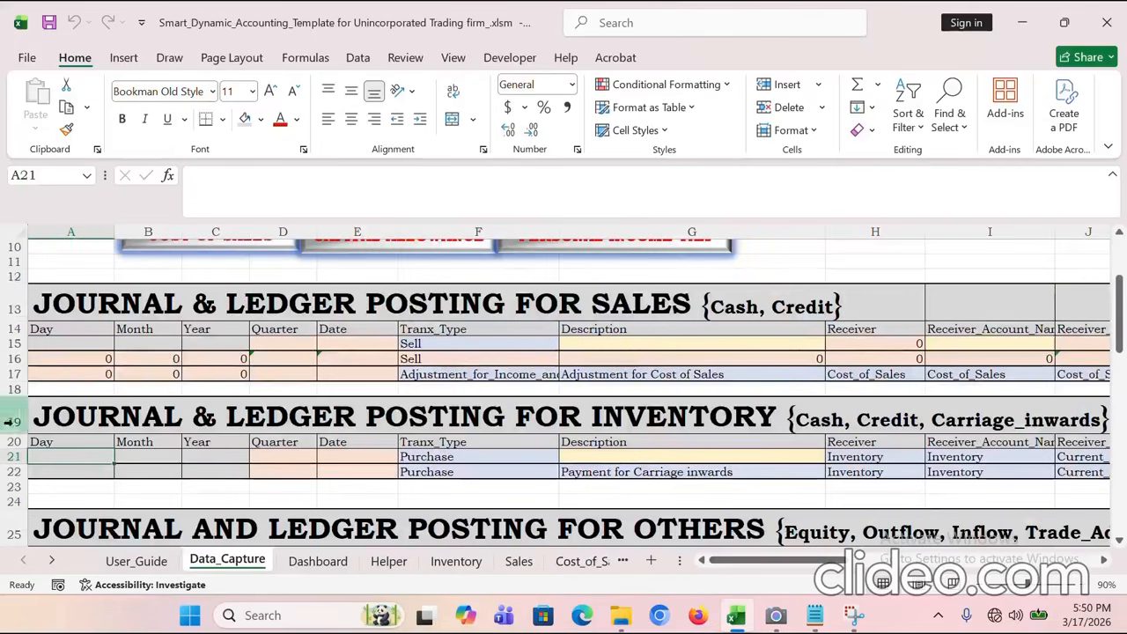
# Step: Enter day 10, month 1 and year 2026 in row 15 of the sales posting section
pyautogui.click(66, 343)
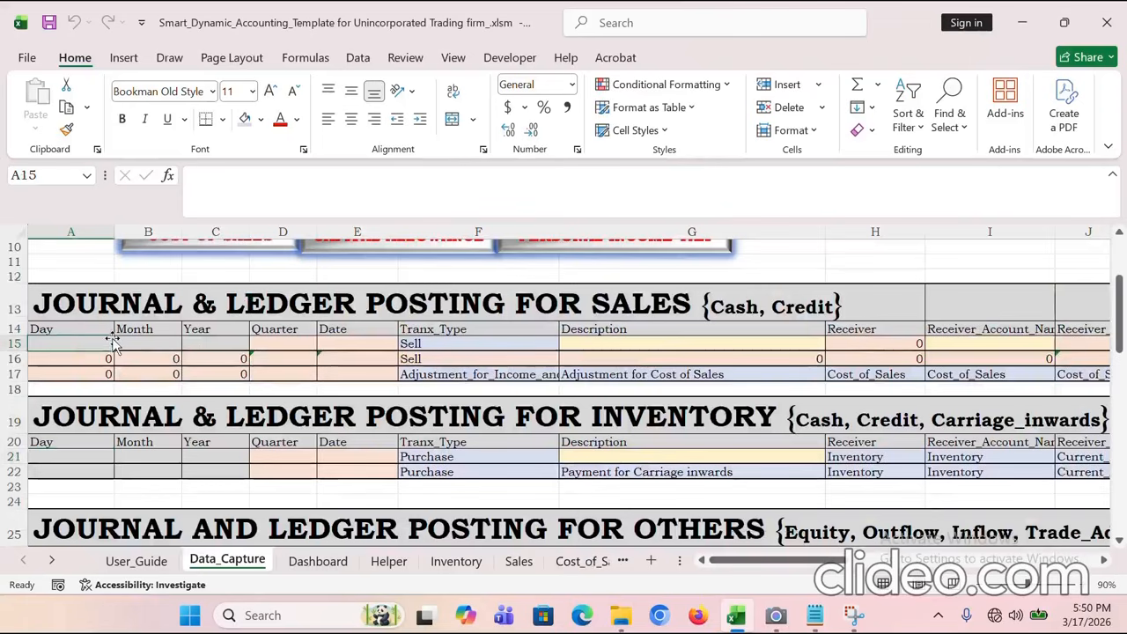
pyautogui.write('10')
pyautogui.press('Tab')
pyautogui.write('1')
pyautogui.press('Tab')
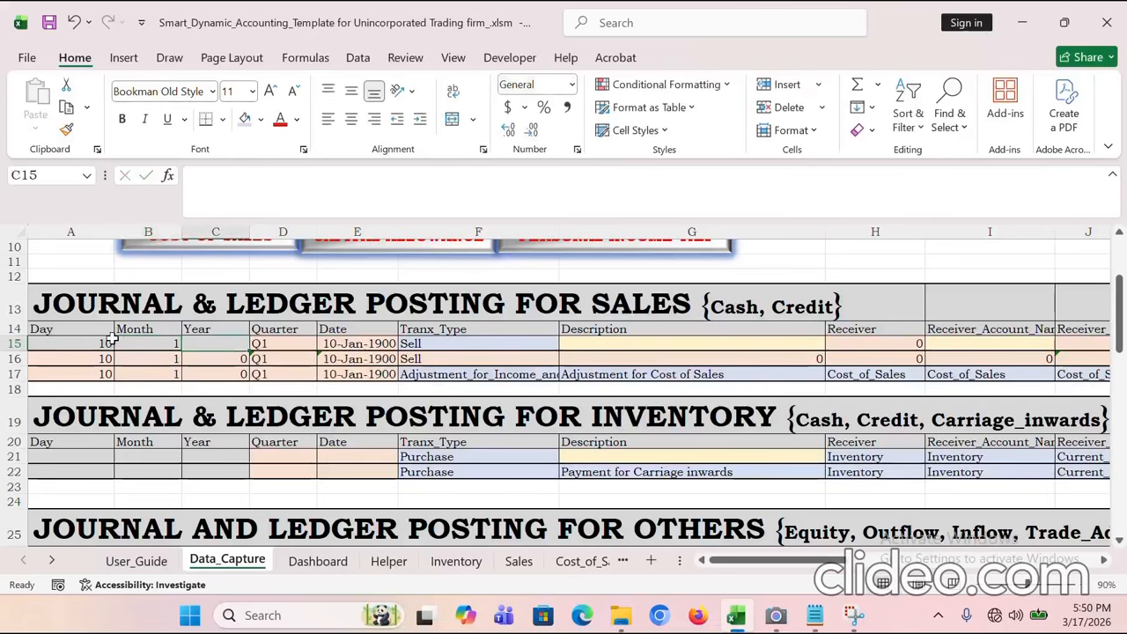
pyautogui.write('202')
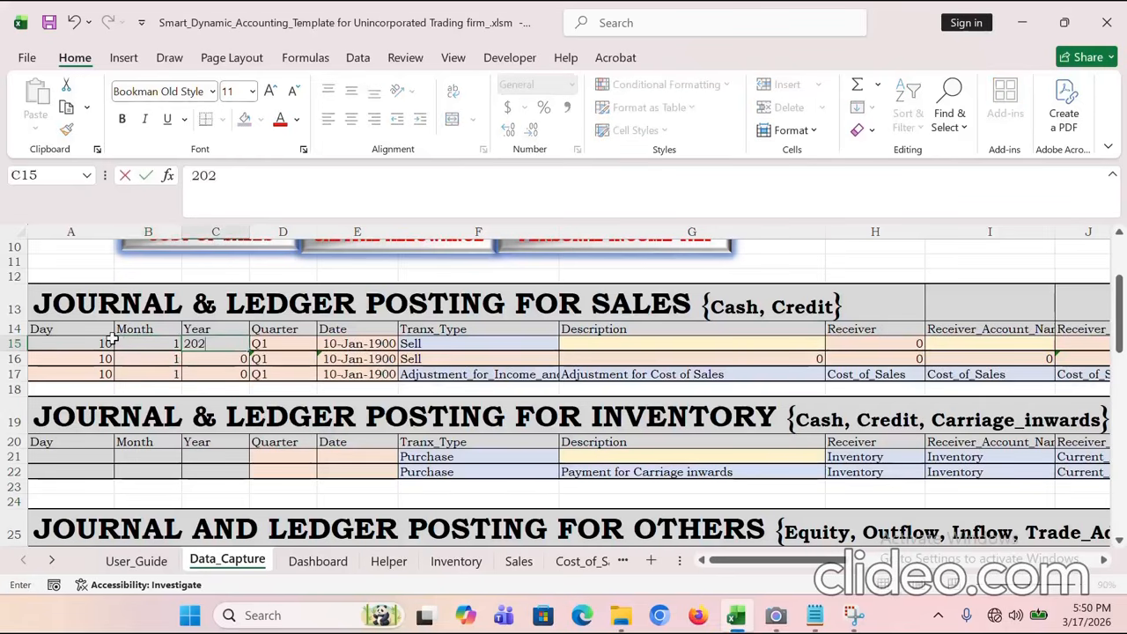
pyautogui.press('Tab')
# Step: Set the description of the sales entry in row 15 to Cash Sales of Goods
pyautogui.press('Tab')
pyautogui.press('Tab')
pyautogui.press('Tab')
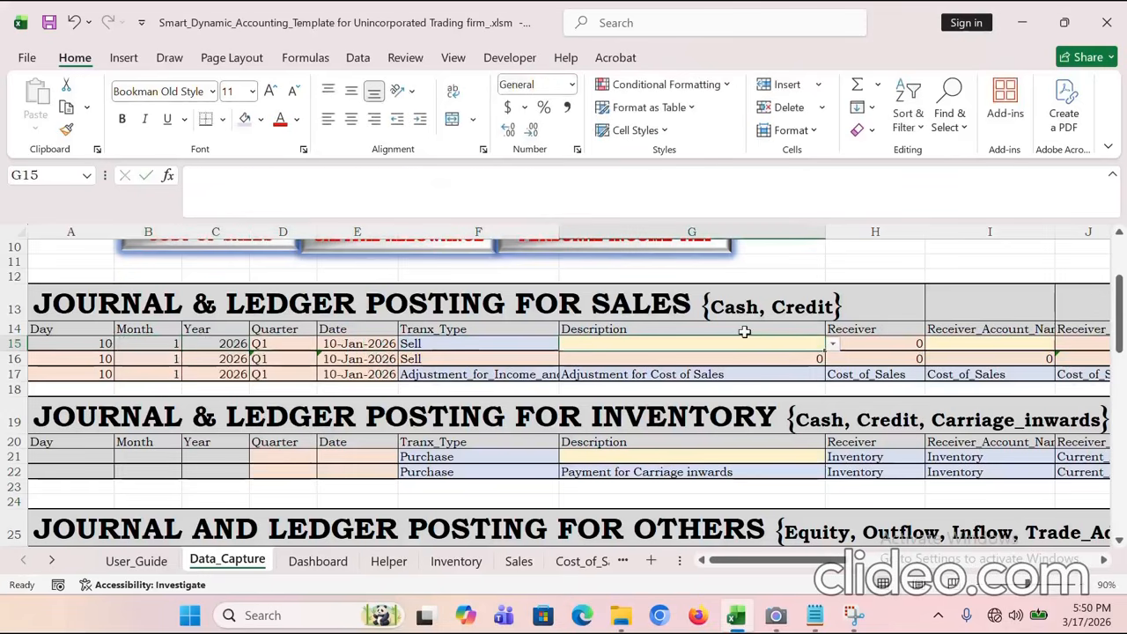
pyautogui.click(832, 343)
pyautogui.click(710, 354)
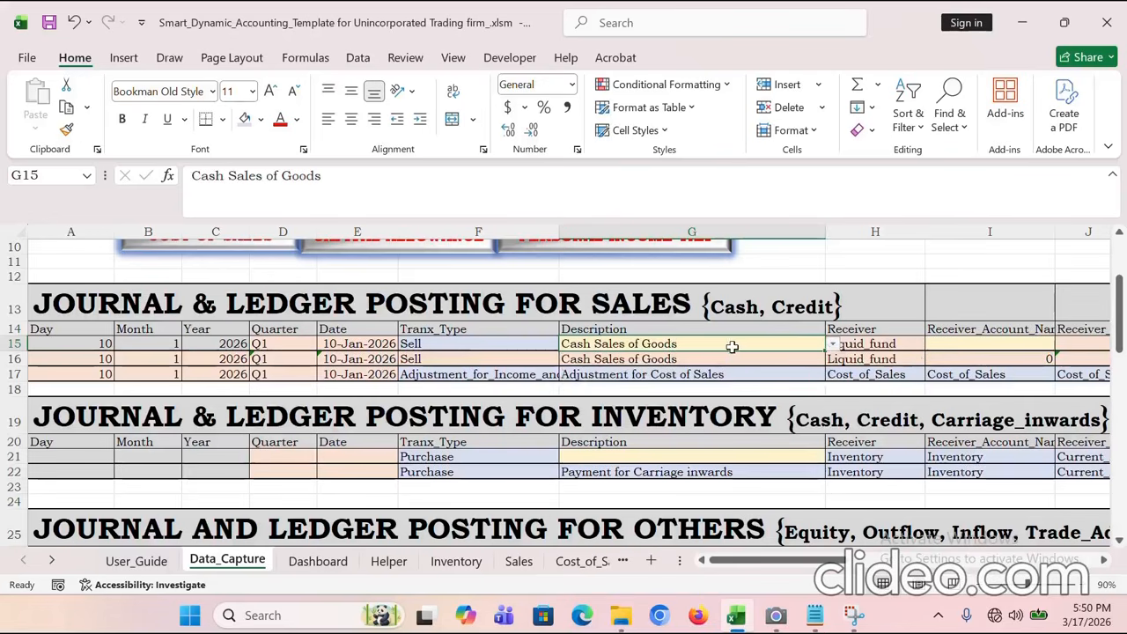
# Step: Choose Bank as the receiver account name for the cash sales entry
pyautogui.press('Tab')
pyautogui.press('Tab')
pyautogui.press('Tab')
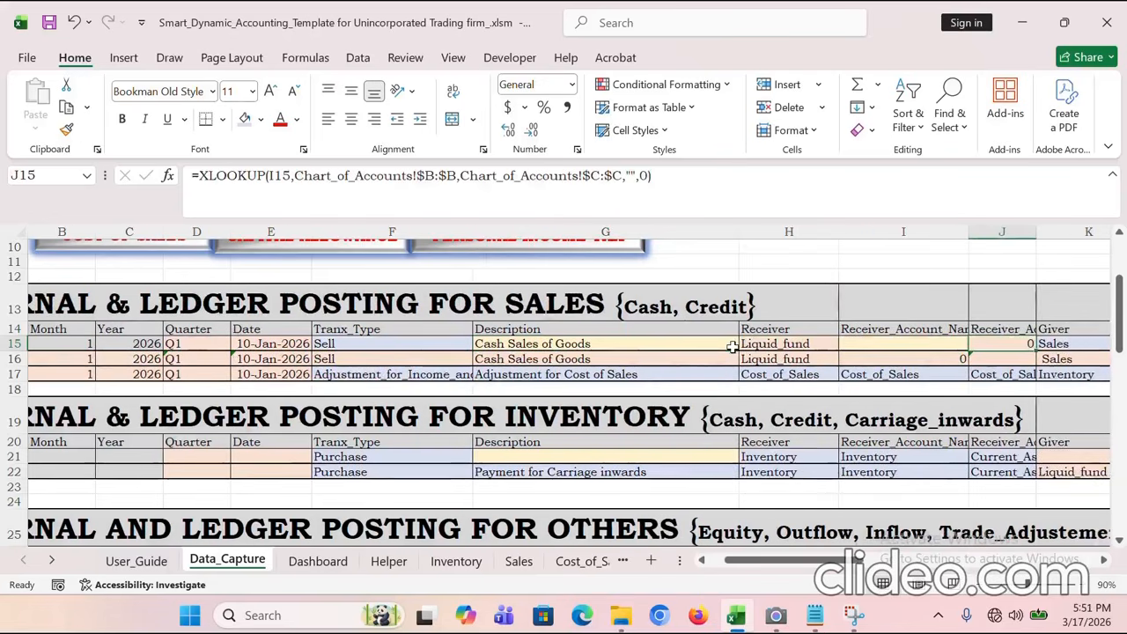
pyautogui.click(920, 352)
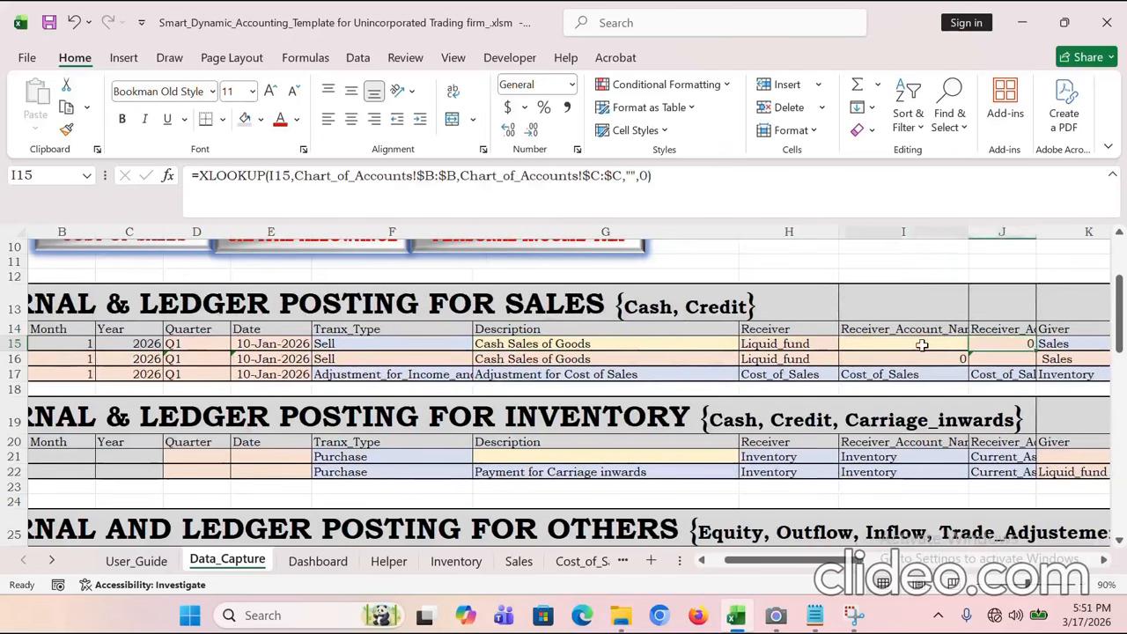
pyautogui.click(976, 345)
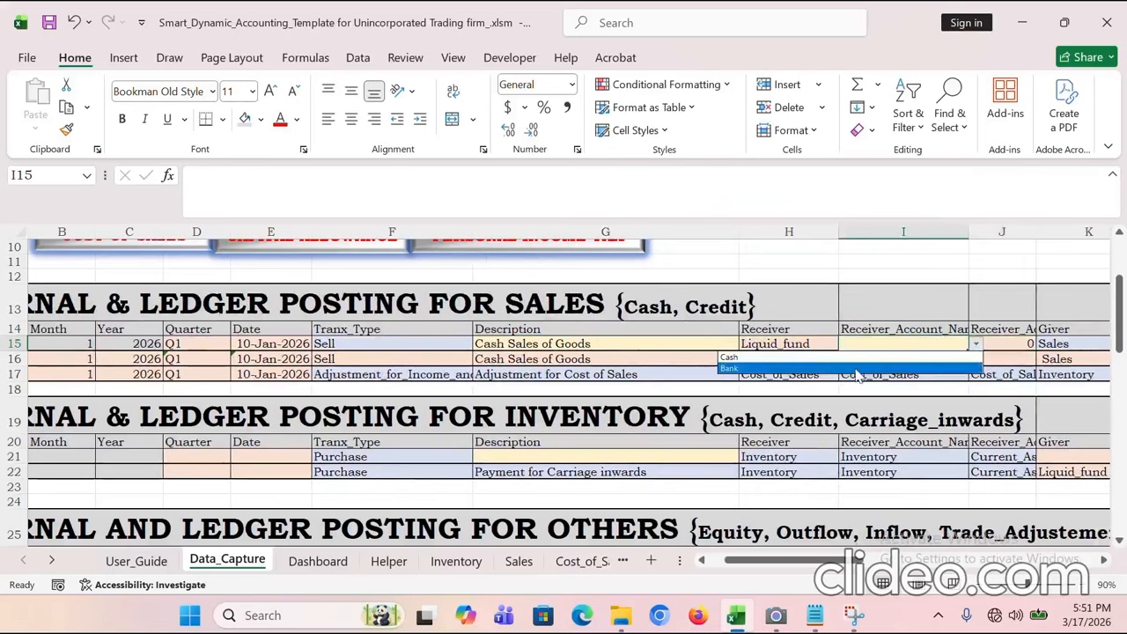
pyautogui.click(788, 369)
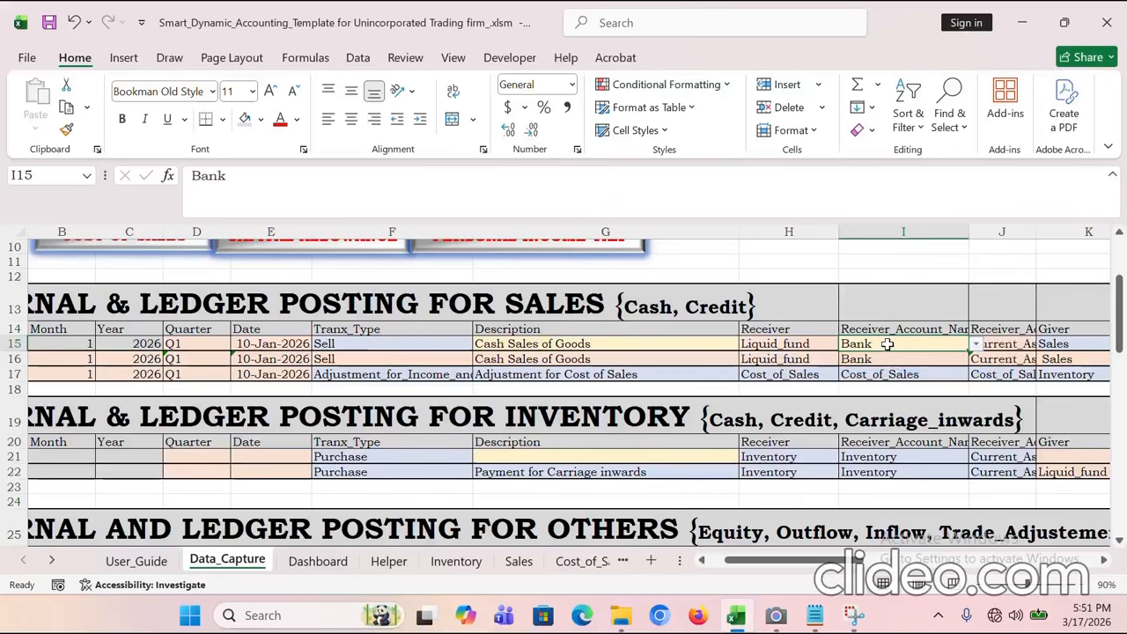
# Step: Enter a quantity of 800 and a unit price of 200 for the cash sales entry
pyautogui.press('Right')
pyautogui.press('Right')
pyautogui.press('Right')
pyautogui.press('Right')
pyautogui.press('Right')
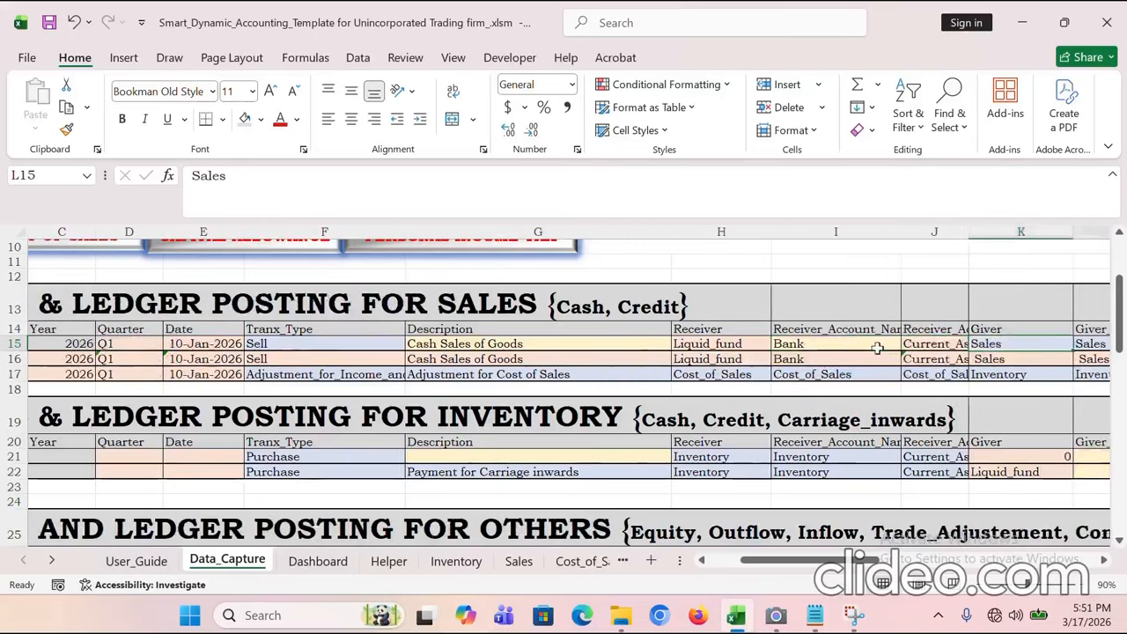
pyautogui.press('Right')
pyautogui.press('Right')
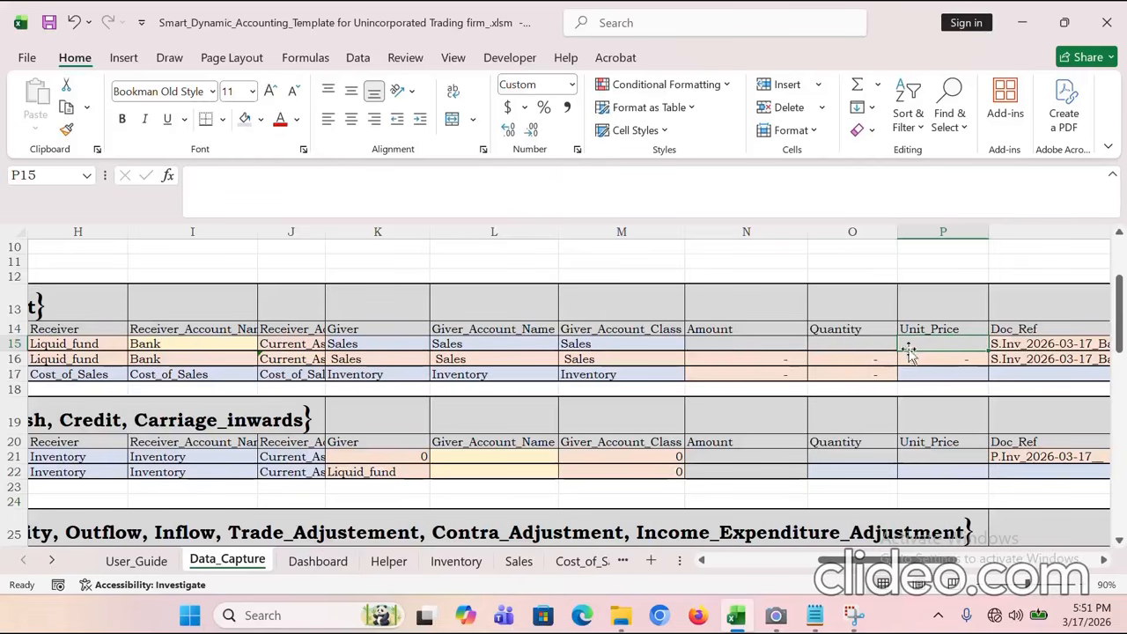
pyautogui.click(848, 345)
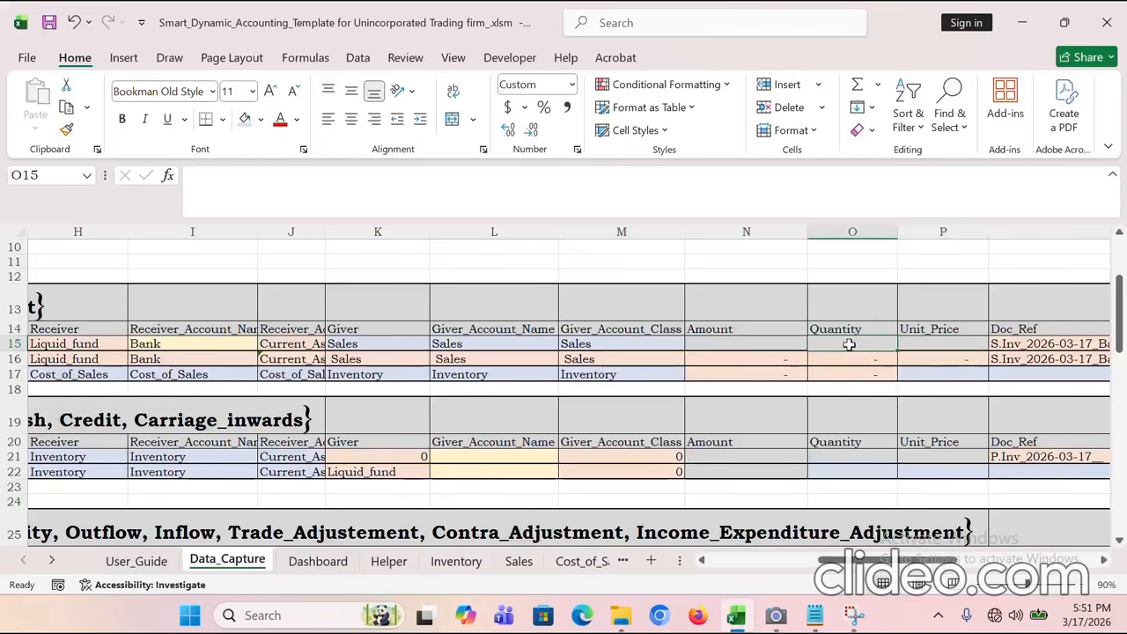
pyautogui.write('1')
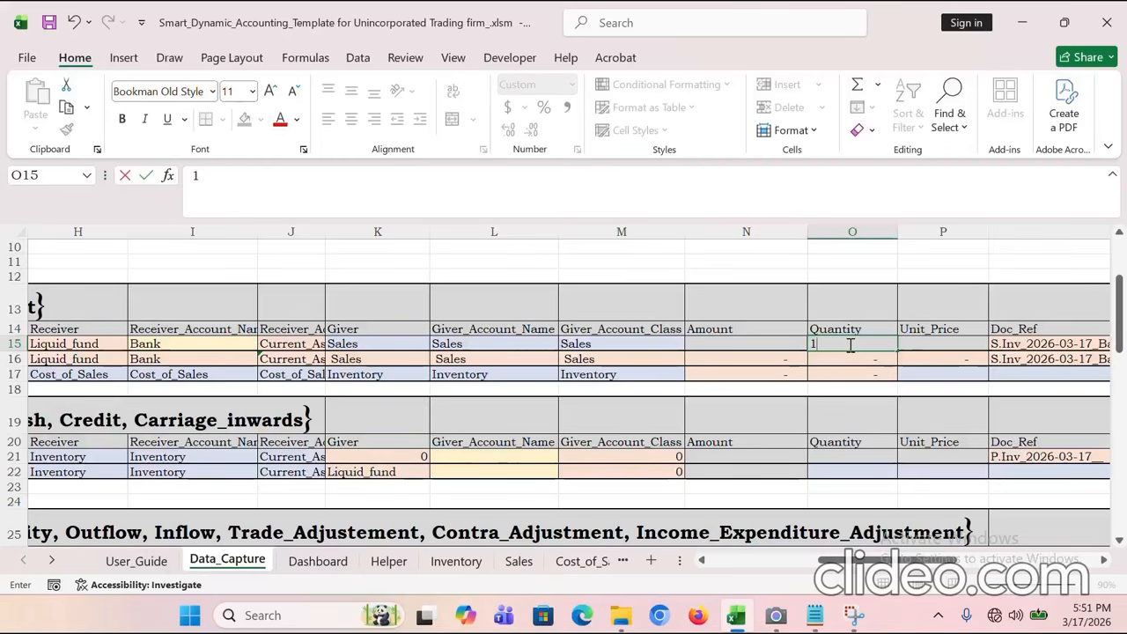
pyautogui.write('800')
pyautogui.press('Tab')
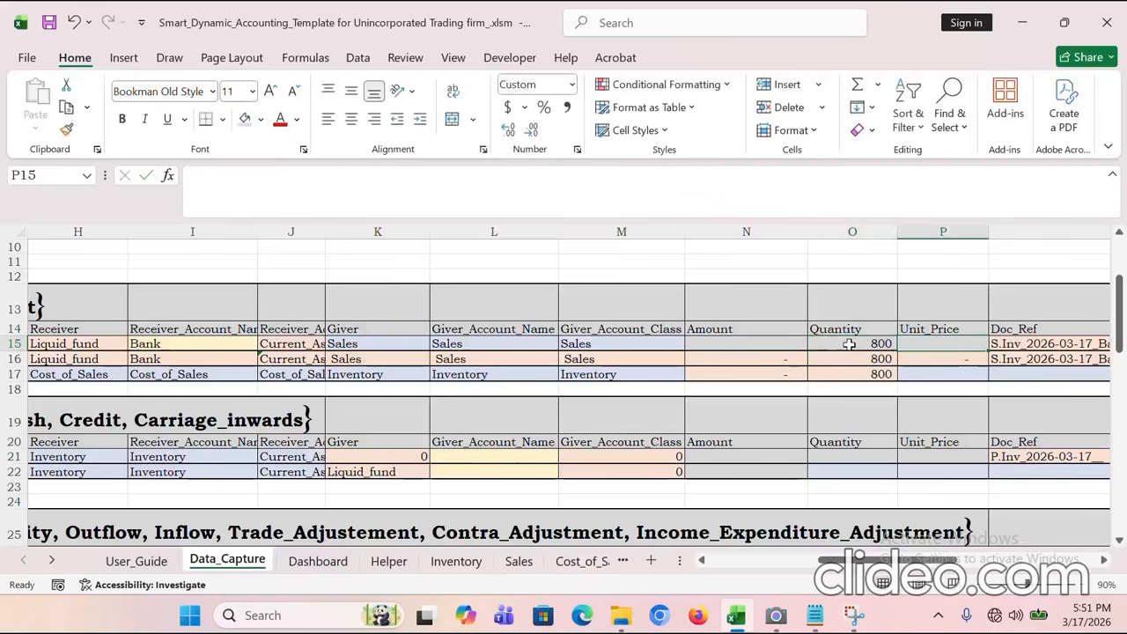
pyautogui.write('200')
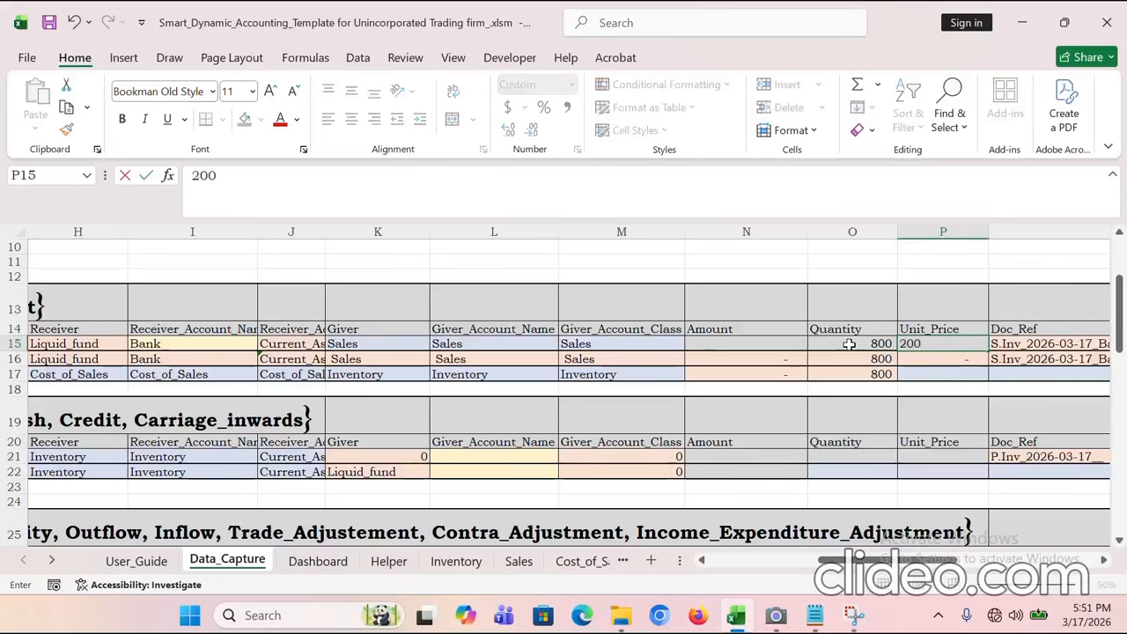
# Step: Enter 160000 as the amount of the cash sales entry in row 15
pyautogui.press('Left')
pyautogui.press('Left')
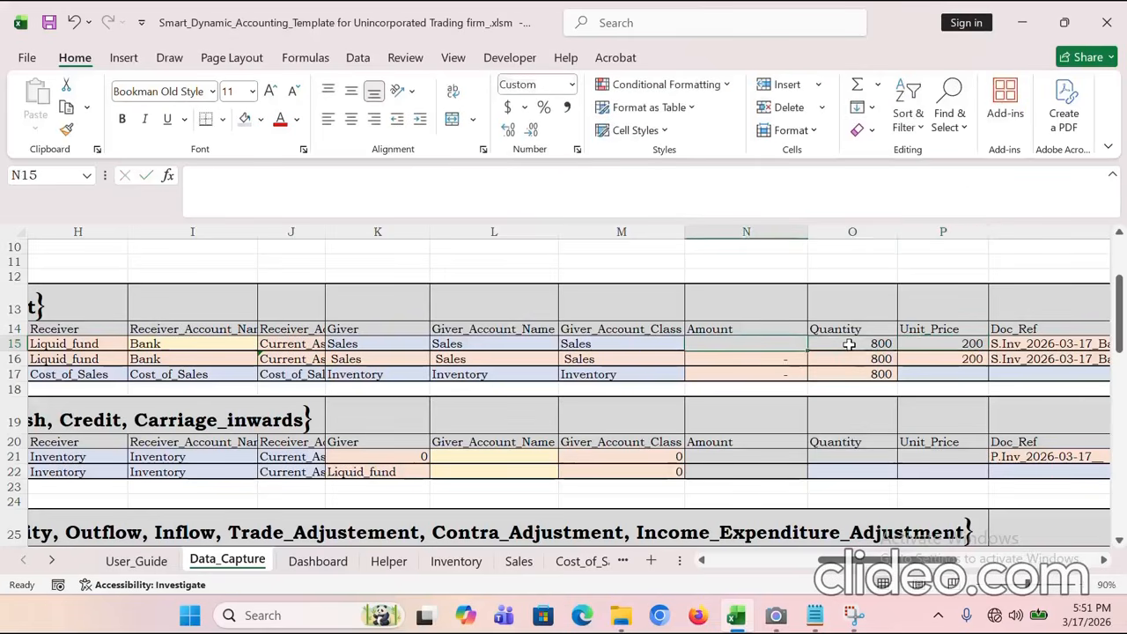
pyautogui.write('160000')
pyautogui.press('Return')
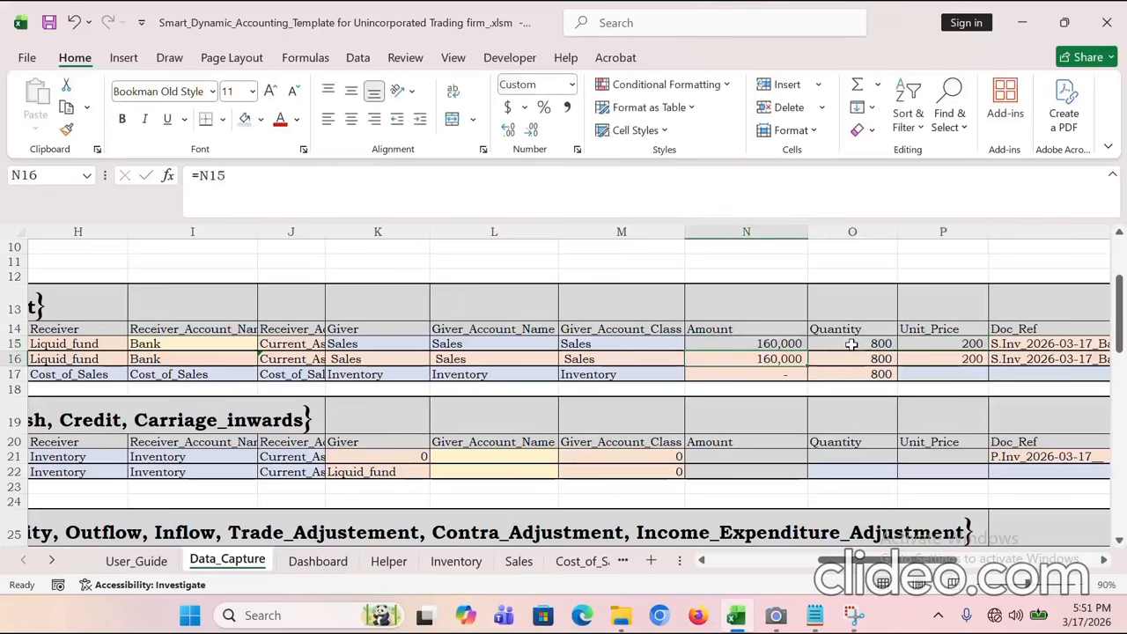
# Step: Post the cash sales entry, confirm the posting and dismiss the completion notice
pyautogui.moveTo(935, 562); pyautogui.dragTo(1059, 564)
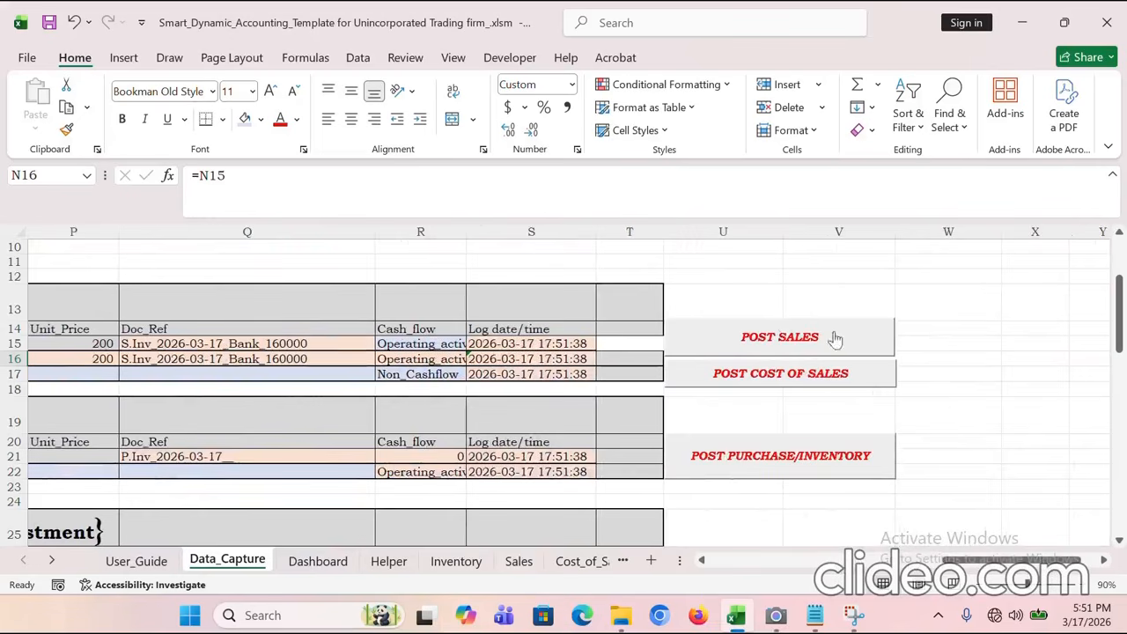
pyautogui.click(768, 345)
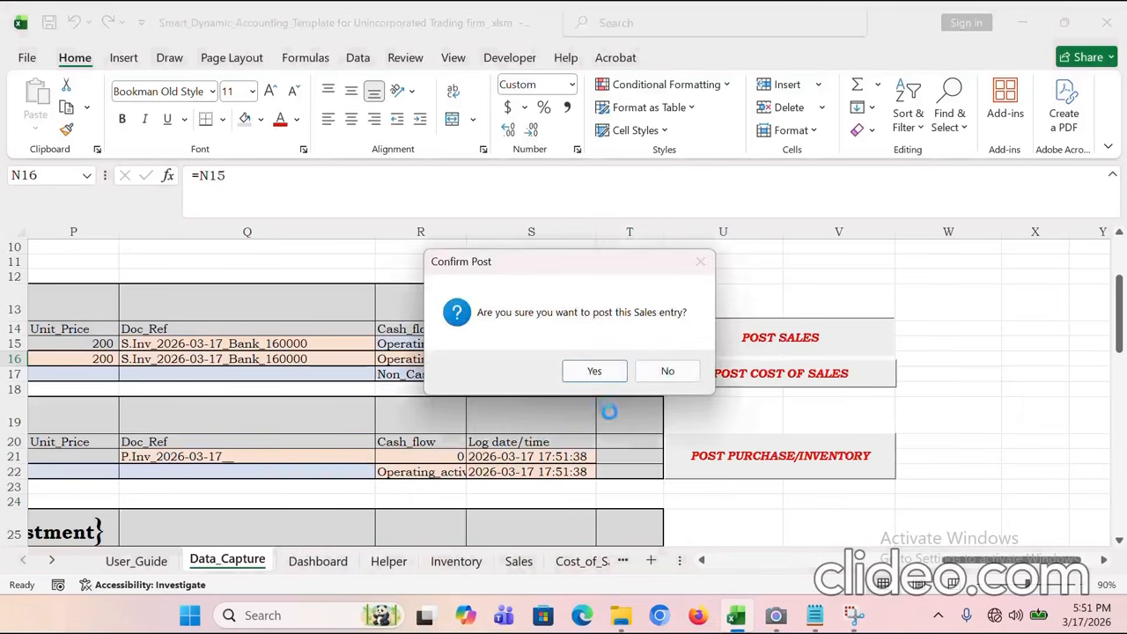
pyautogui.click(591, 371)
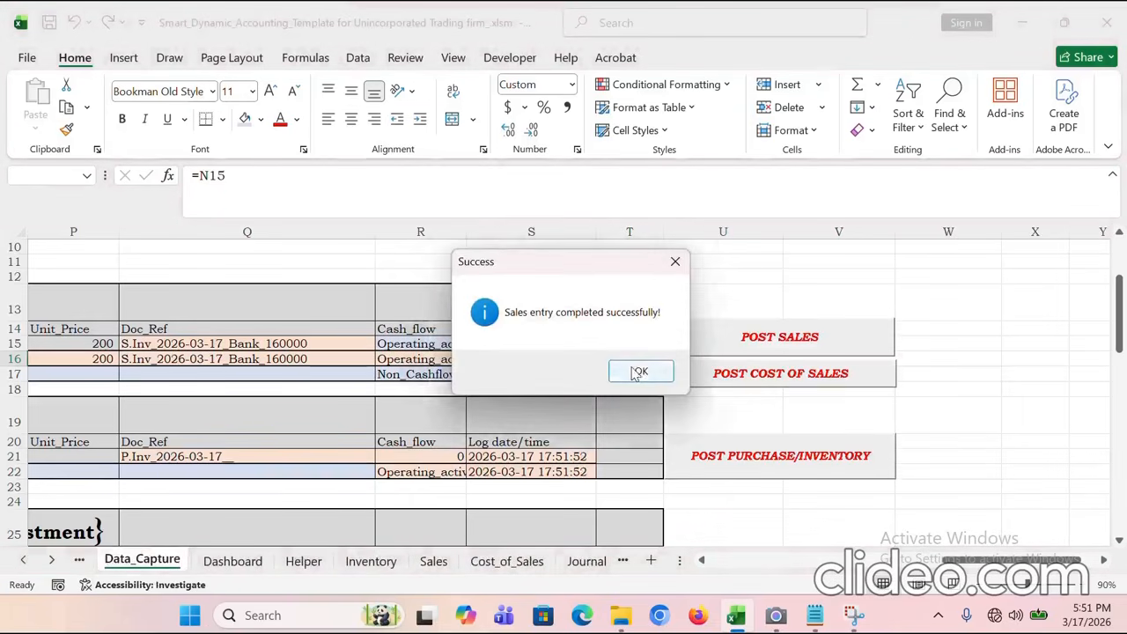
pyautogui.click(639, 370)
# Step: Review the cost of sales adjustment in row 17 of Data_Capture, checking its date, description, amount and quantity
pyautogui.moveTo(975, 564); pyautogui.dragTo(743, 559)
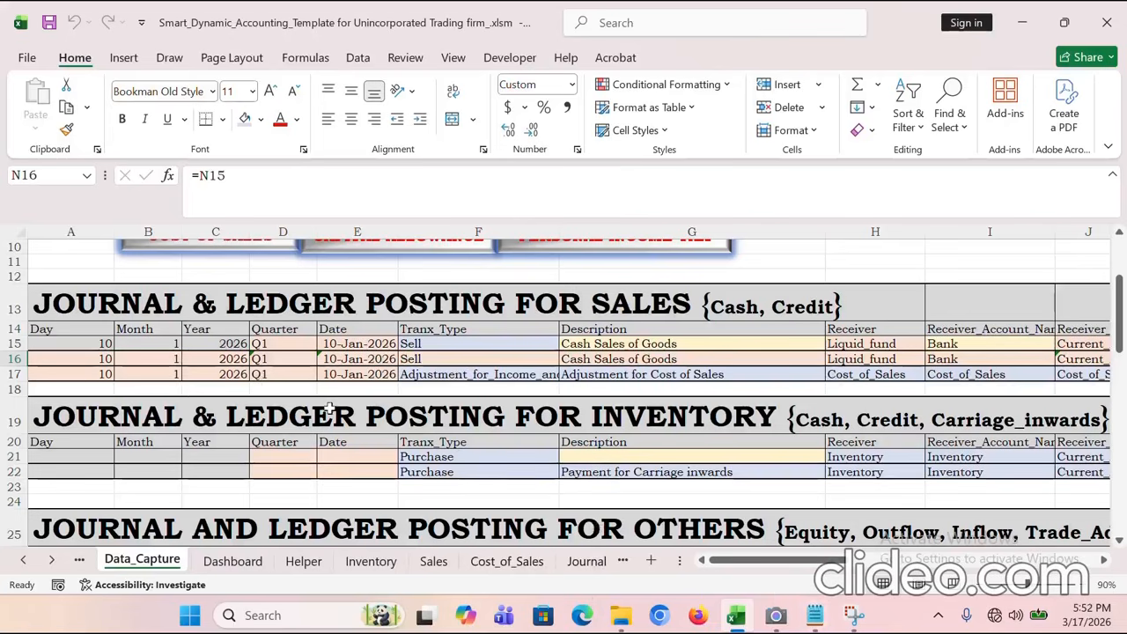
pyautogui.click(349, 374)
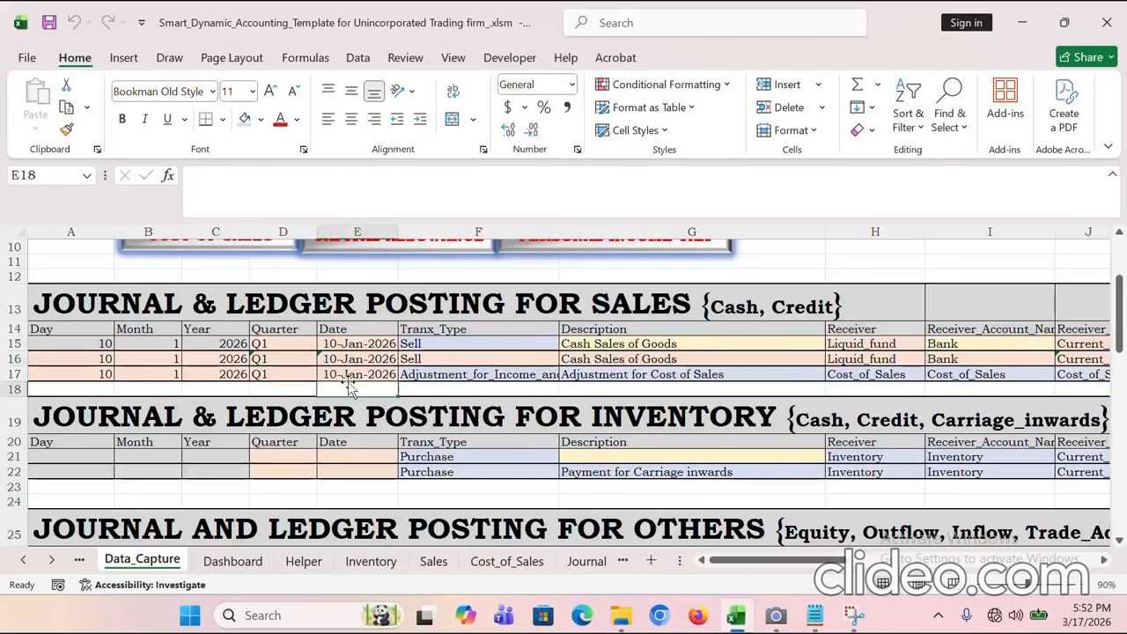
pyautogui.click(16, 374)
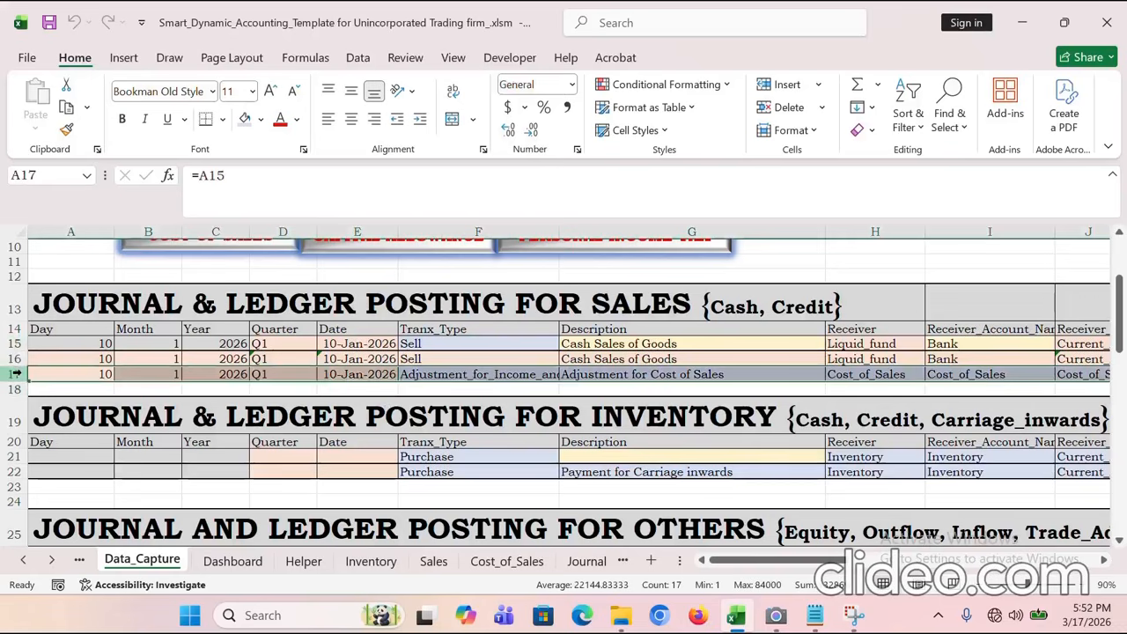
pyautogui.click(18, 373)
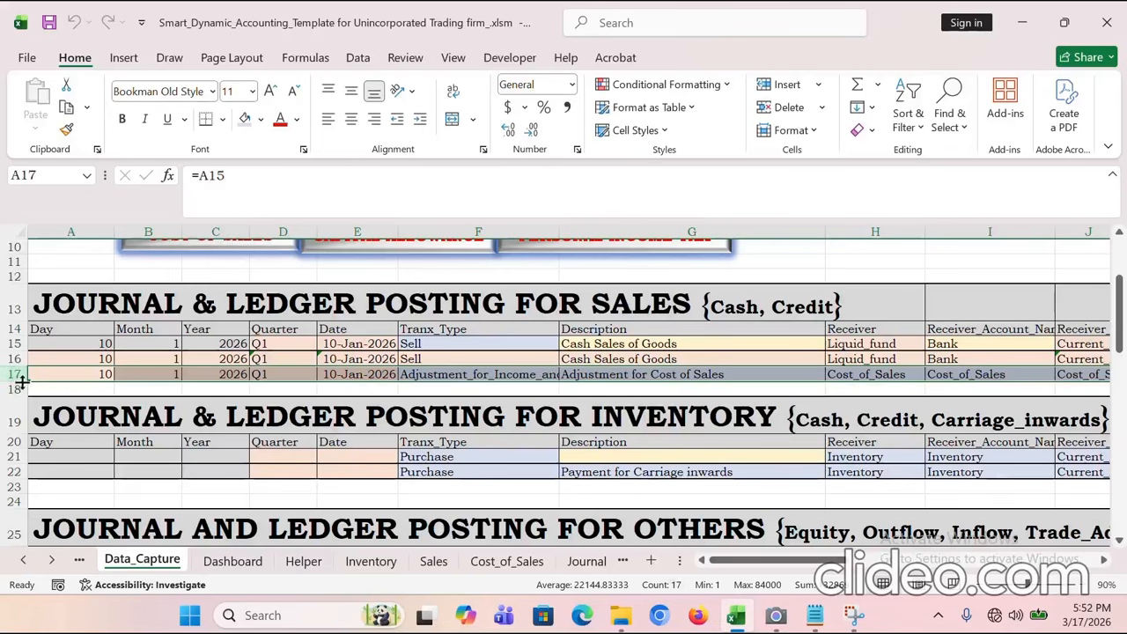
pyautogui.moveTo(762, 560); pyautogui.dragTo(884, 560)
pyautogui.click(676, 374)
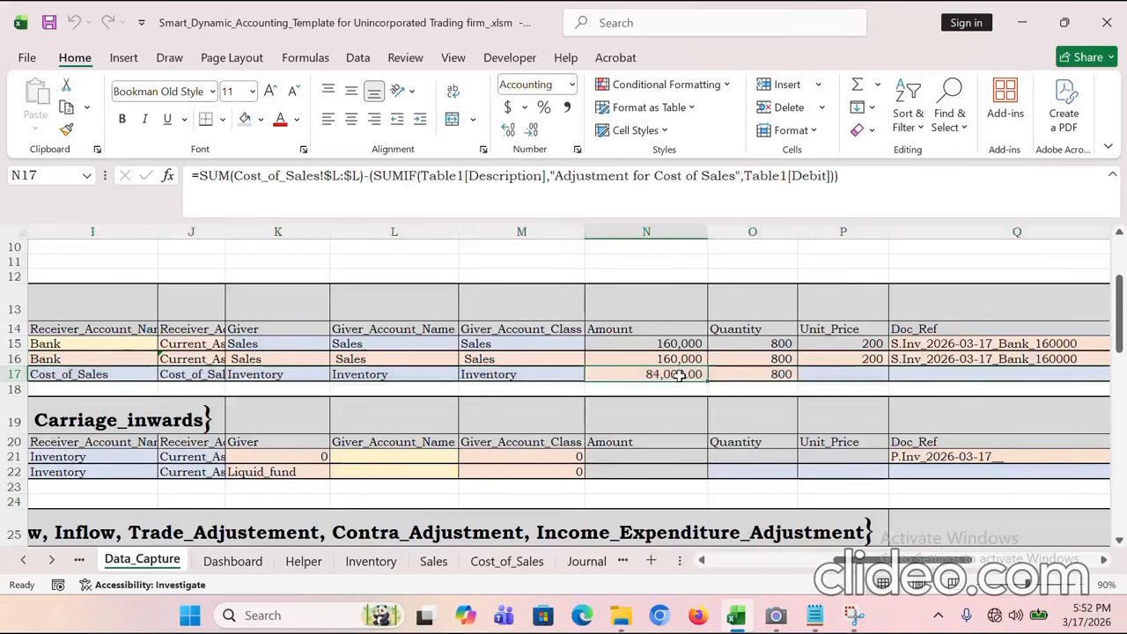
pyautogui.click(745, 376)
pyautogui.click(678, 376)
pyautogui.click(773, 377)
pyautogui.click(696, 373)
# Step: In Cost_of_Sales, examine the purchase amount, carriage, quantity and total amount columns for the cash and credit purchases
pyautogui.click(508, 561)
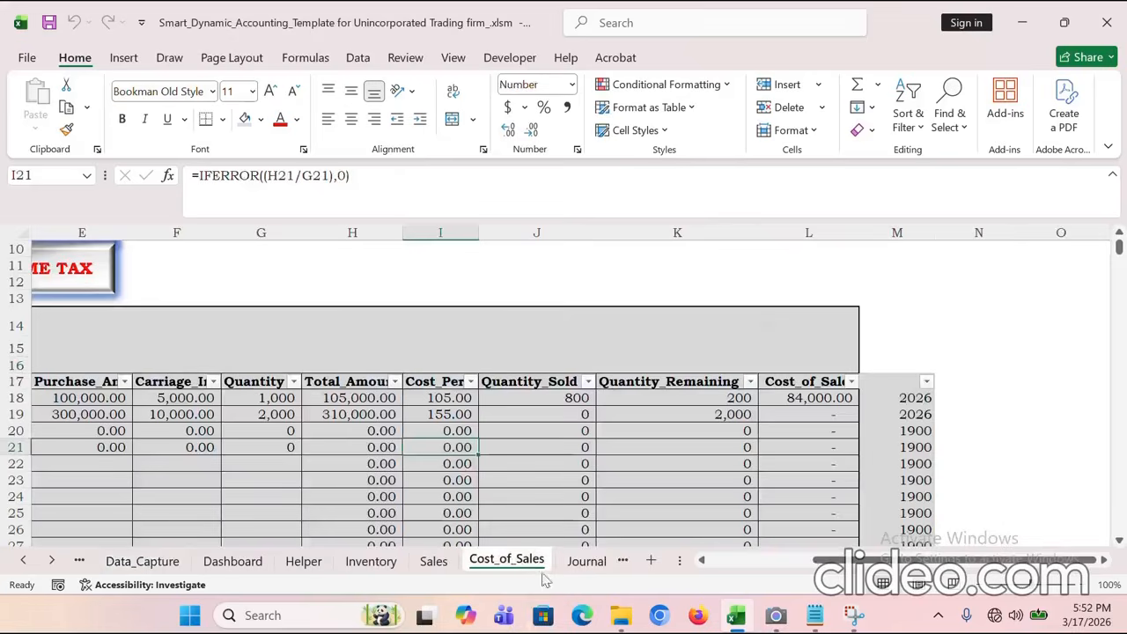
pyautogui.moveTo(841, 561)
pyautogui.mouseDown()
pyautogui.moveTo(805, 561)
pyautogui.moveTo(821, 562)
pyautogui.mouseUp()
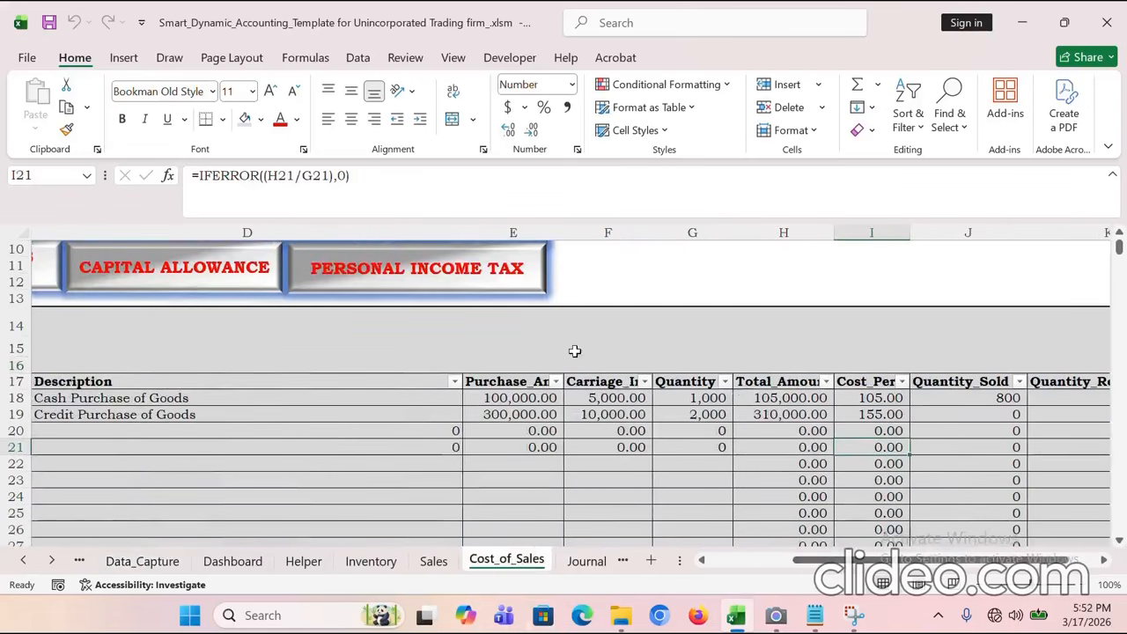
pyautogui.click(518, 398)
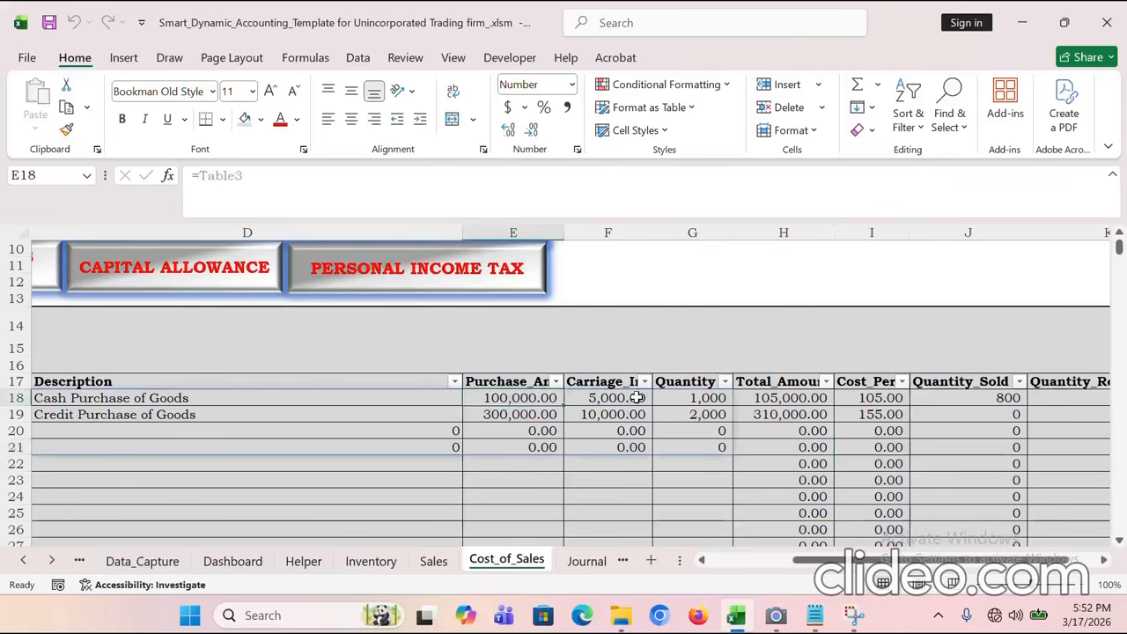
pyautogui.click(709, 414)
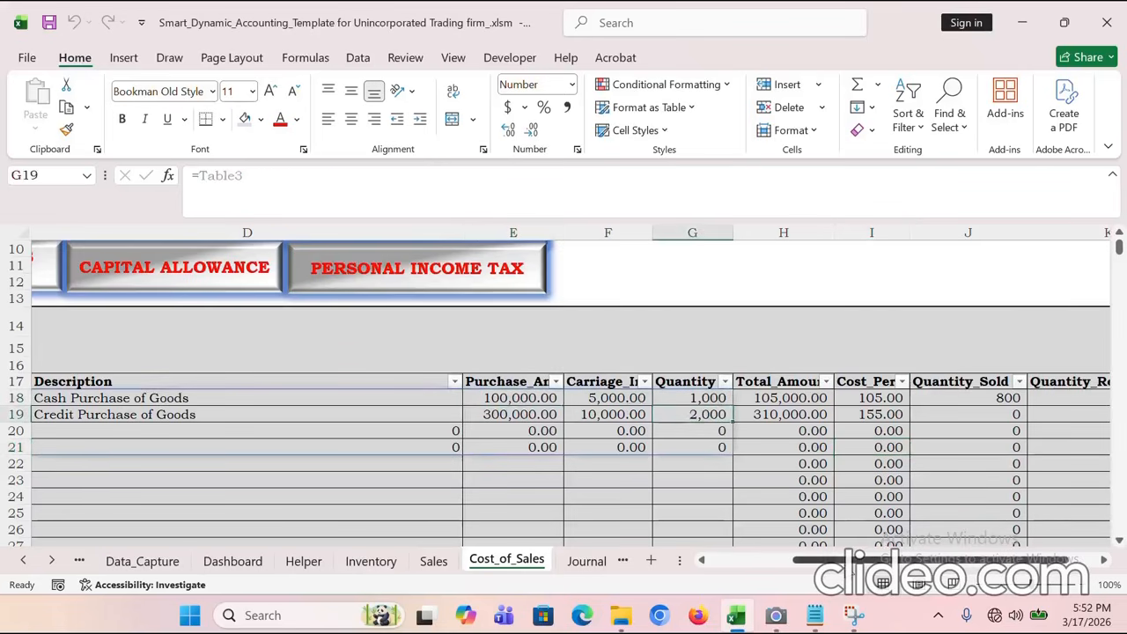
pyautogui.hscroll(3, 558, 493)
pyautogui.click(385, 398)
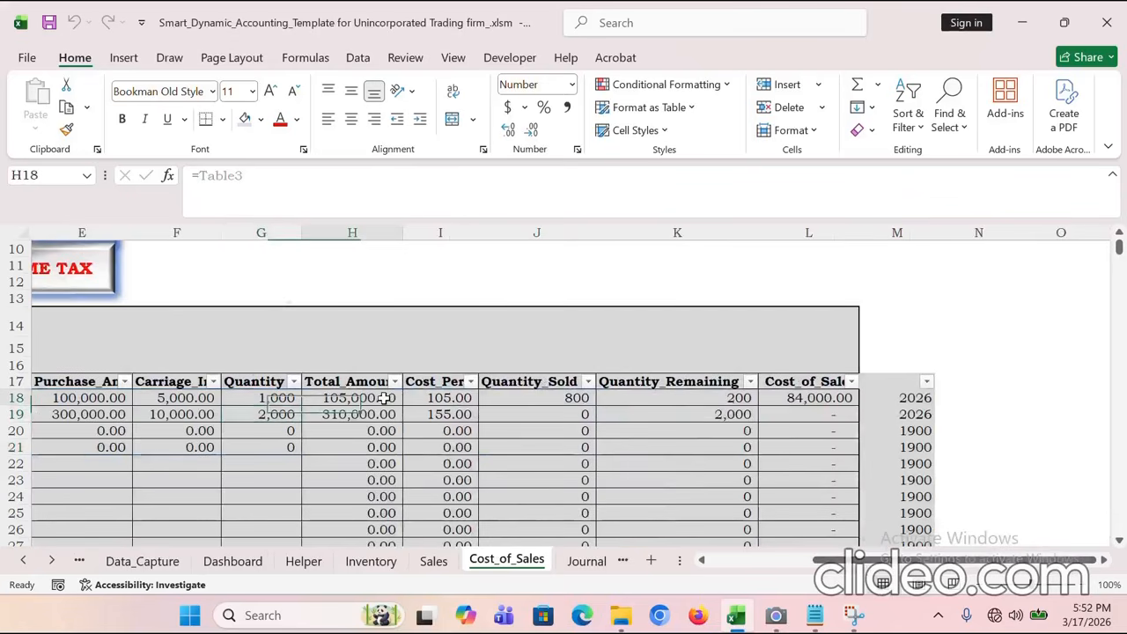
# Step: Check how the total amounts in rows 18 and 19 combine the purchase amount and carriage inwards
pyautogui.click(78, 397)
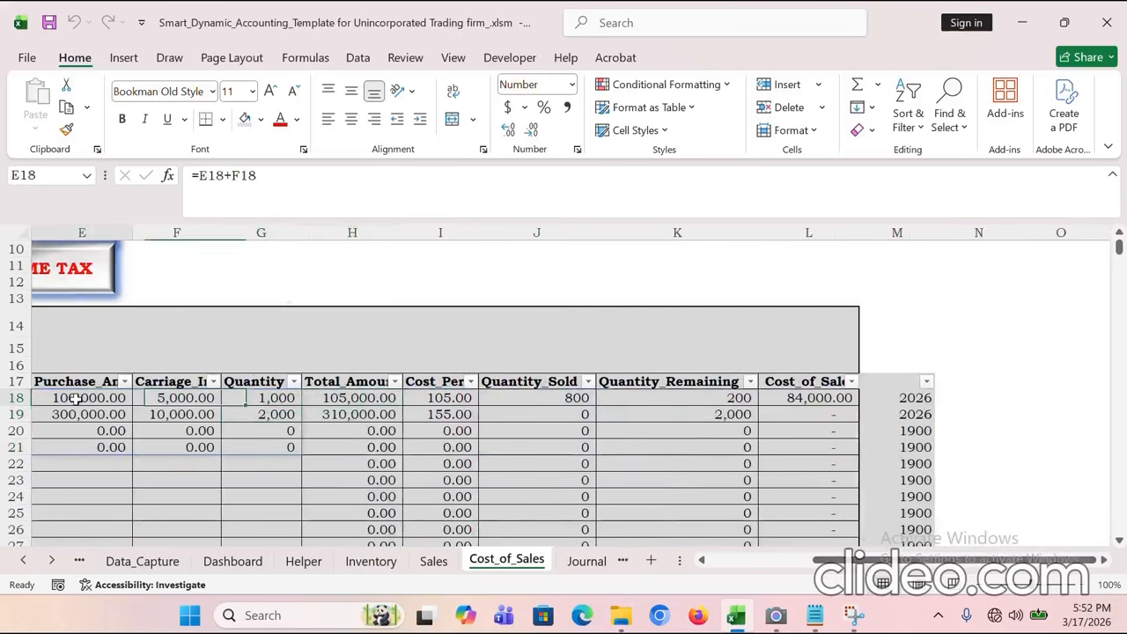
pyautogui.click(181, 398)
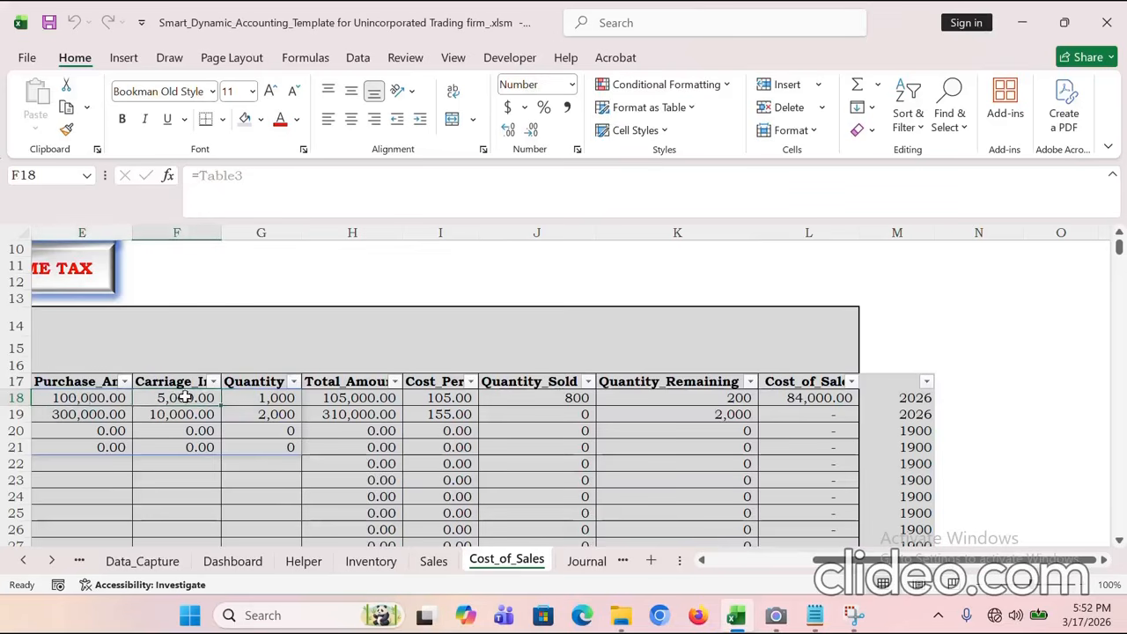
pyautogui.click(348, 398)
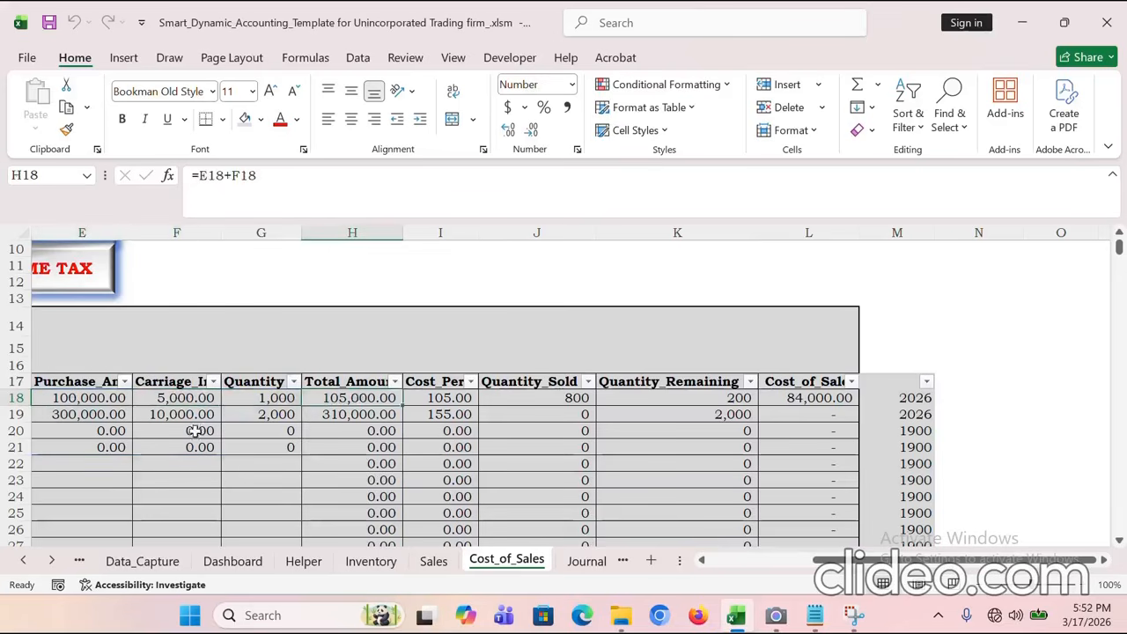
pyautogui.click(362, 417)
pyautogui.click(361, 399)
pyautogui.click(360, 418)
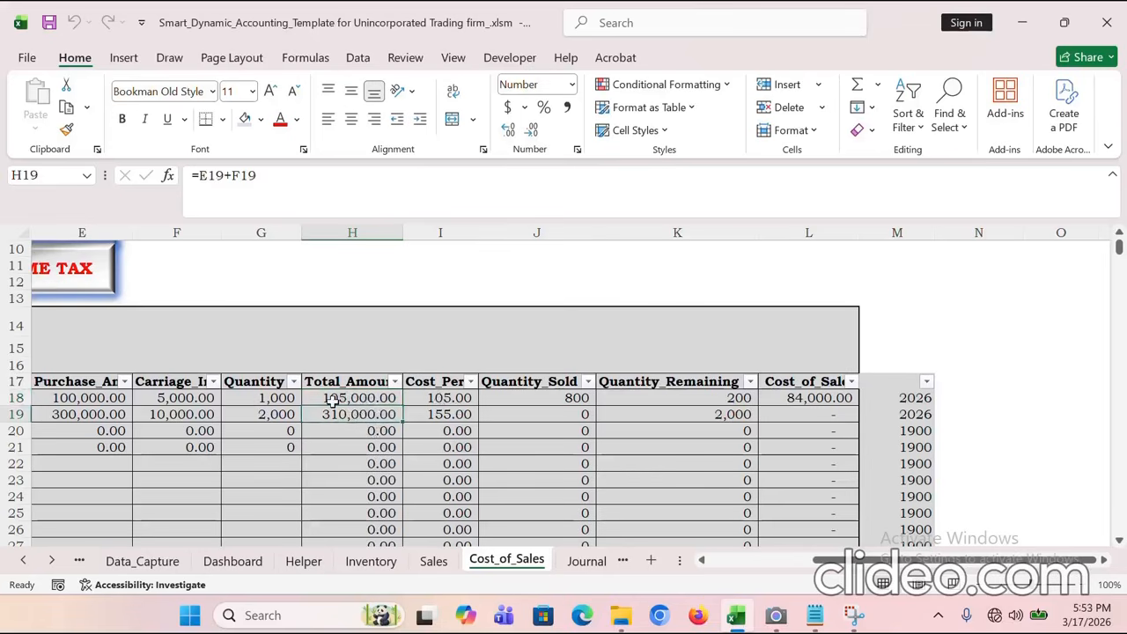
# Step: Check the cost per unit of both purchases against their total amounts and quantities
pyautogui.click(269, 399)
pyautogui.click(345, 398)
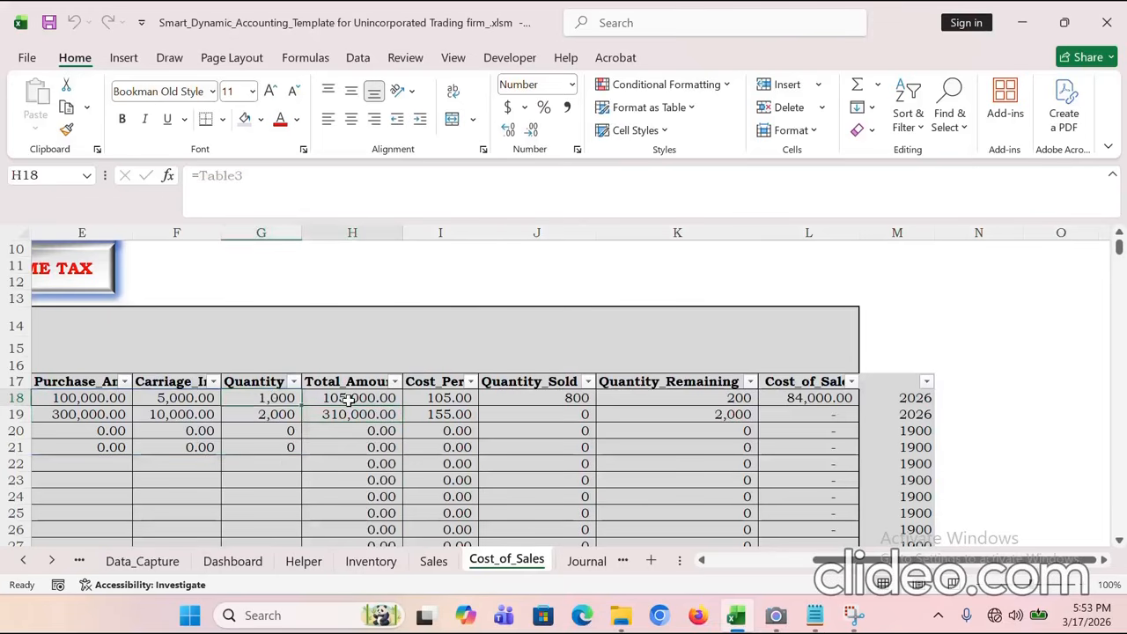
pyautogui.click(262, 398)
pyautogui.click(458, 398)
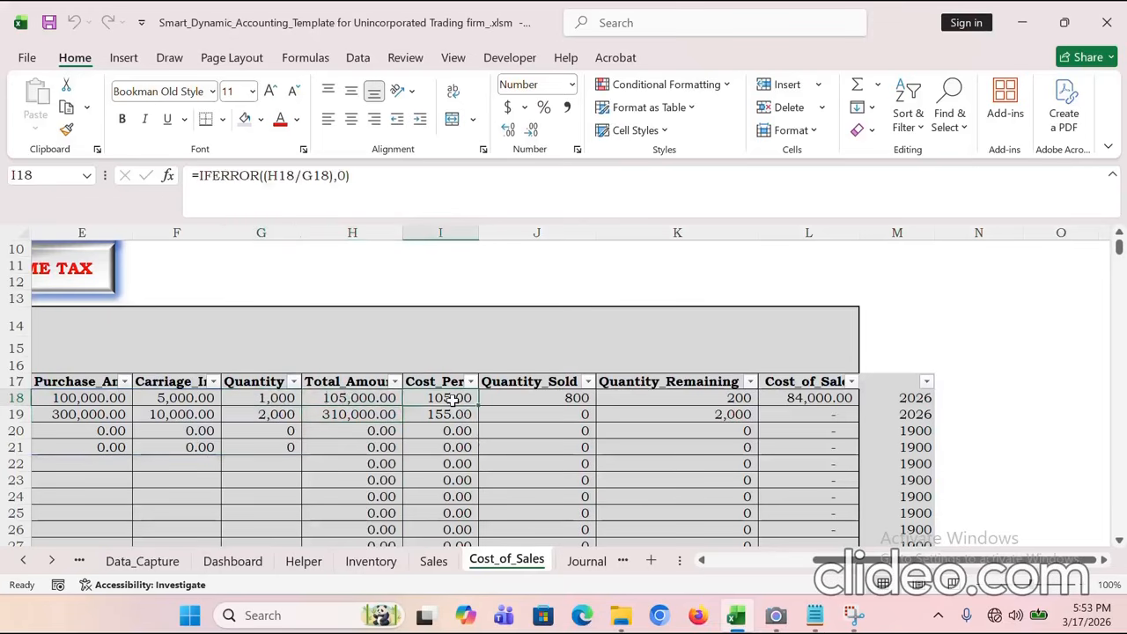
pyautogui.click(36, 401)
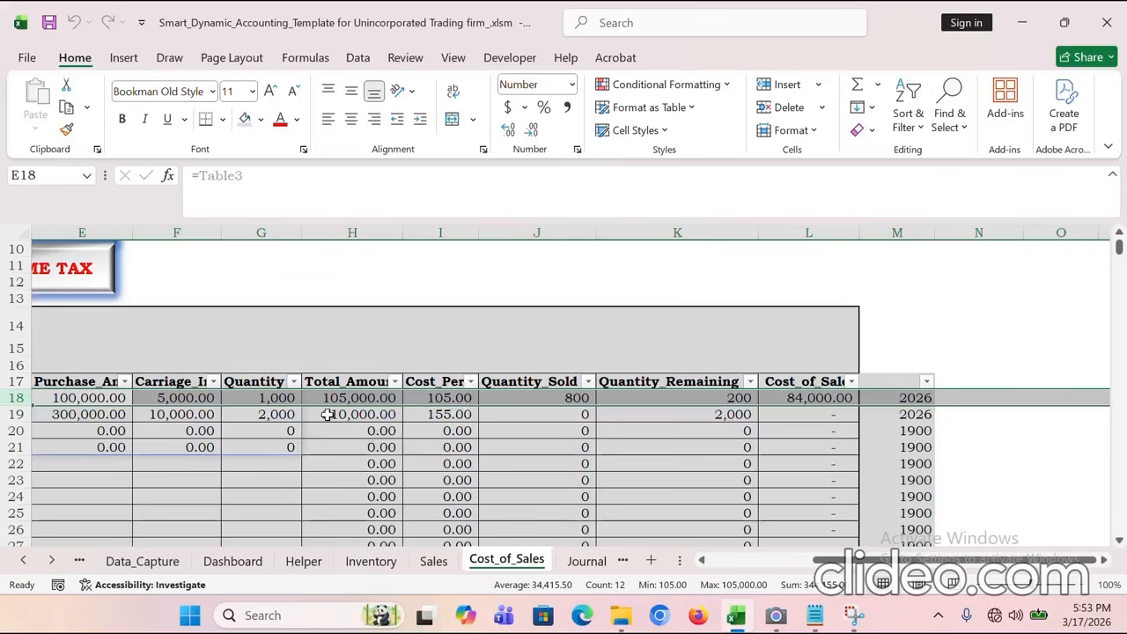
pyautogui.click(452, 417)
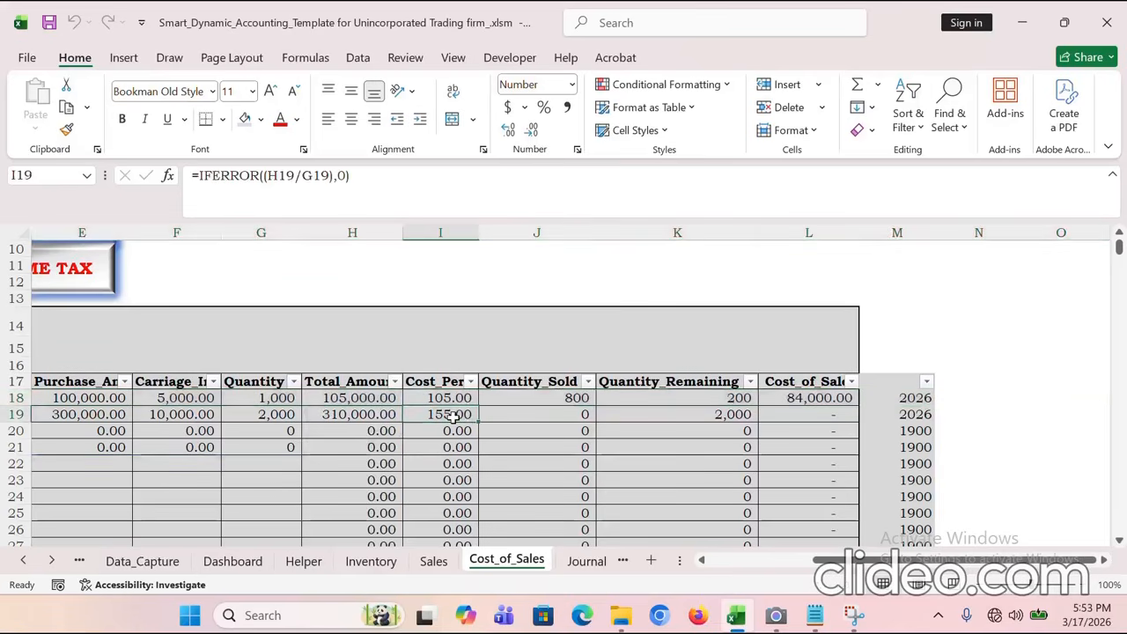
# Step: Check row 18's quantity sold against the purchased quantity, and its cost of sales against the unit cost
pyautogui.click(563, 401)
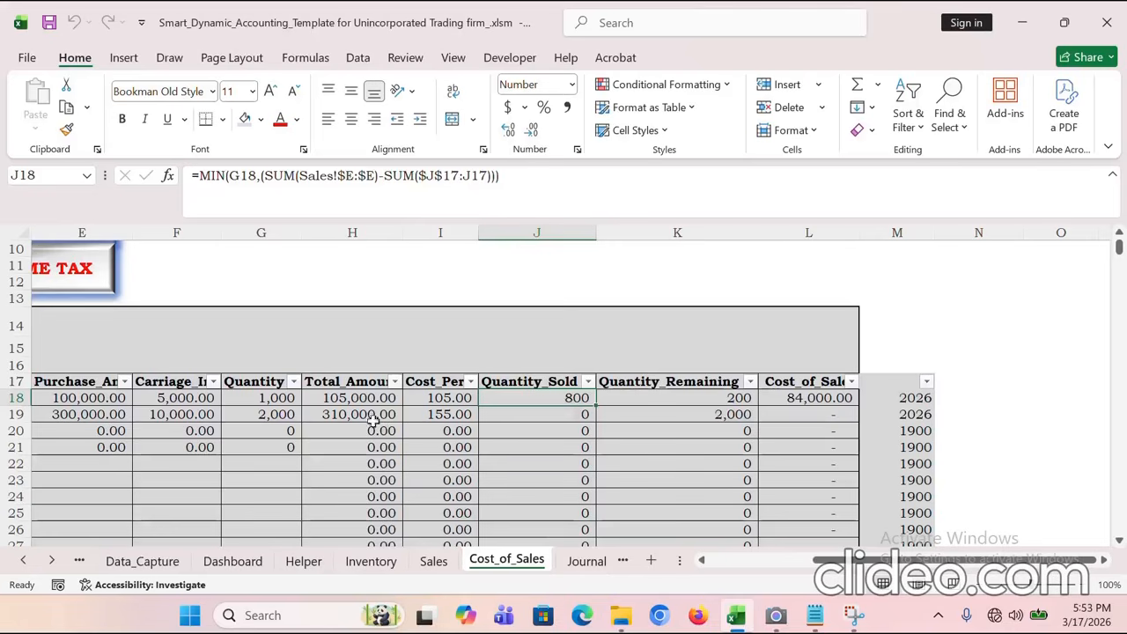
pyautogui.click(278, 401)
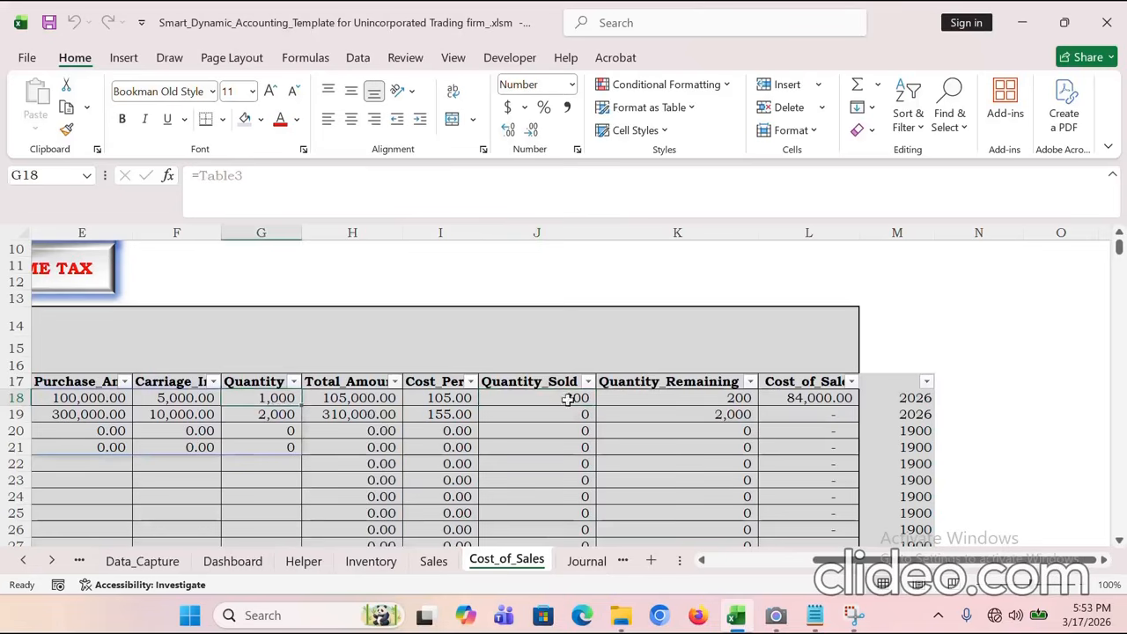
pyautogui.click(566, 400)
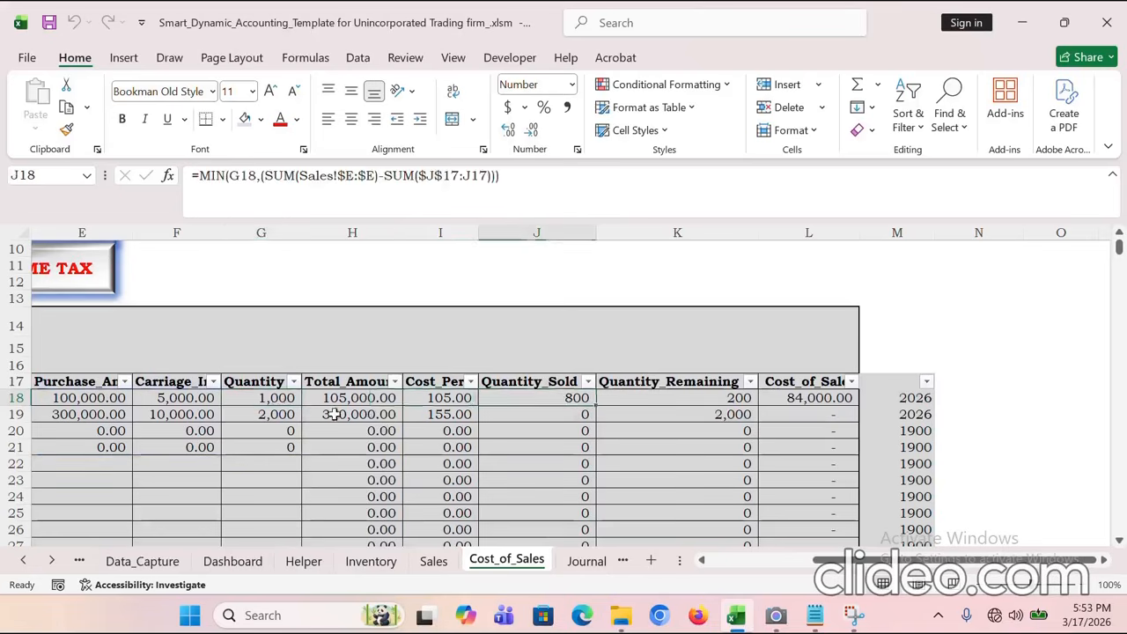
pyautogui.click(277, 398)
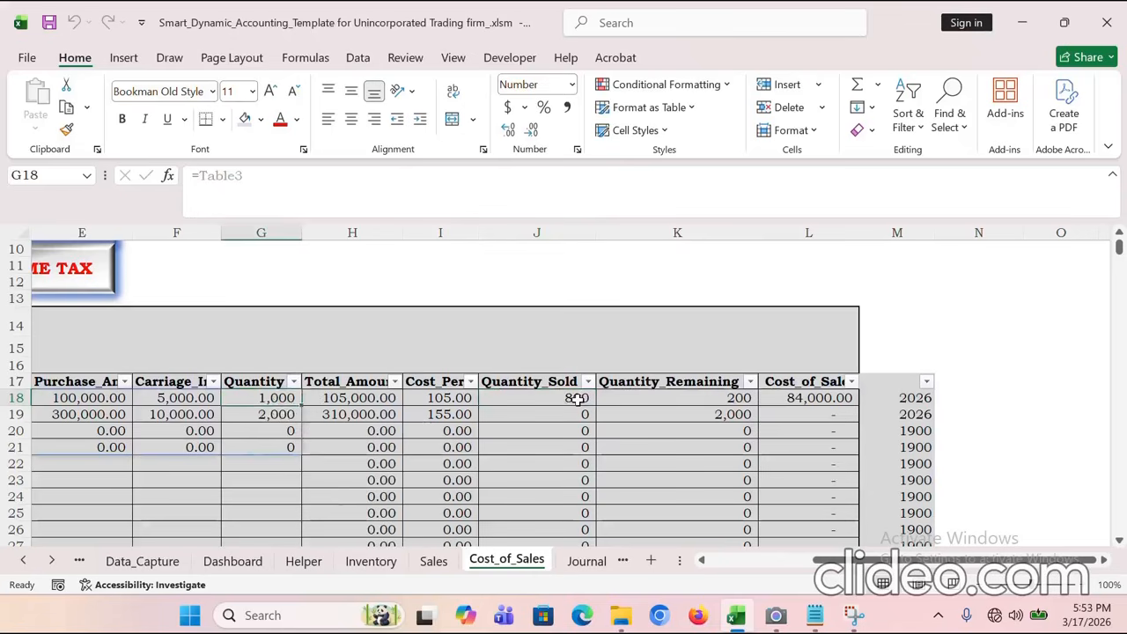
pyautogui.click(455, 400)
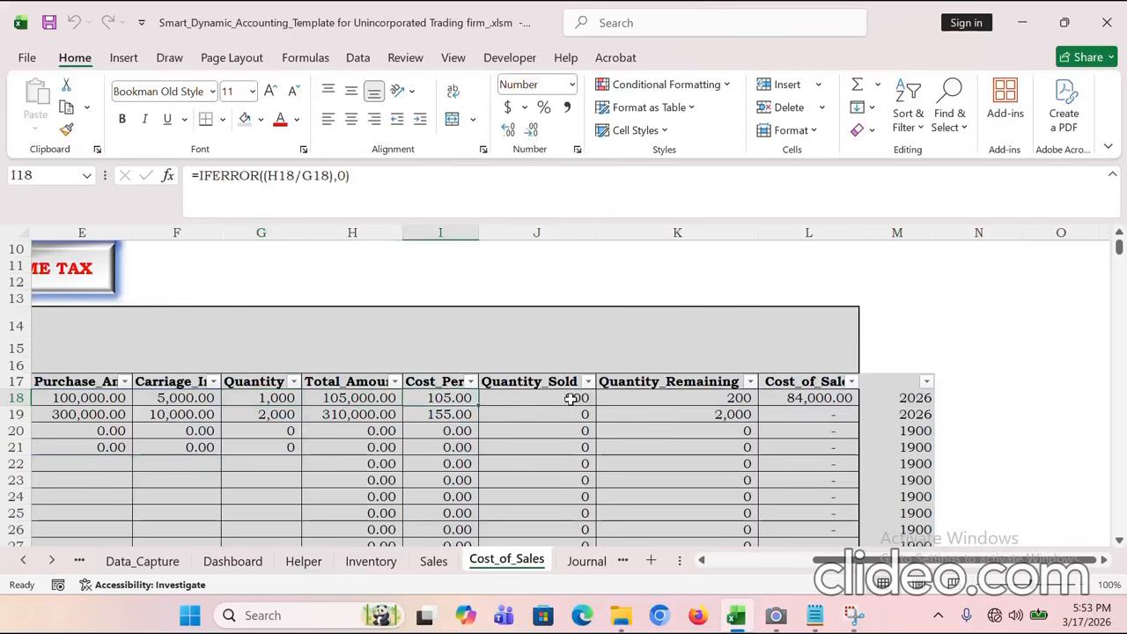
pyautogui.click(570, 398)
pyautogui.click(449, 403)
pyautogui.click(819, 399)
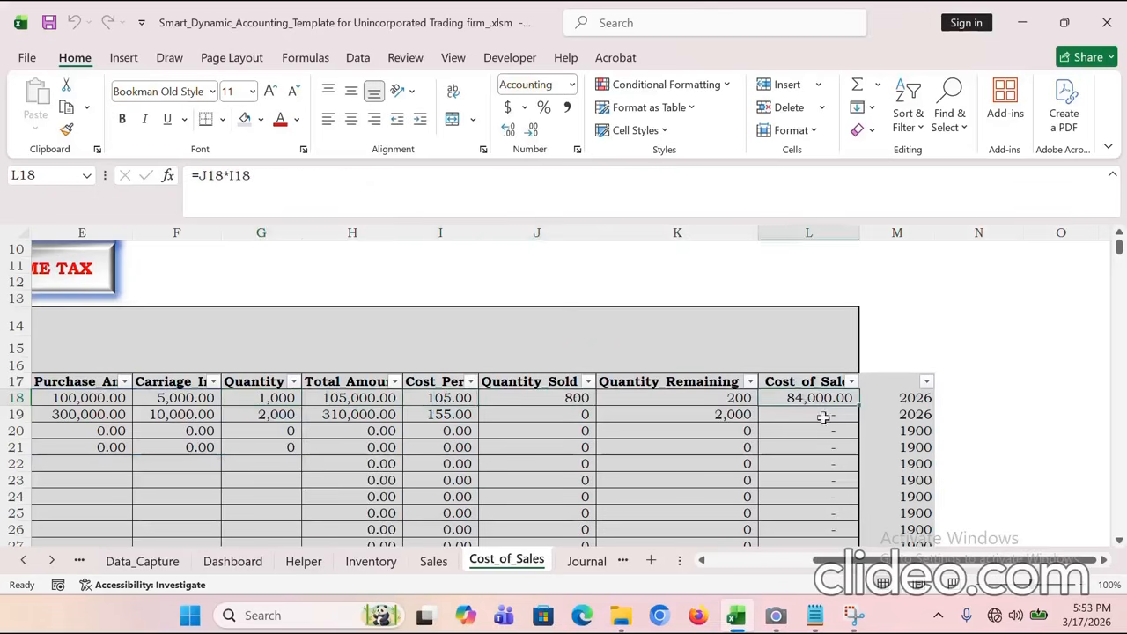
# Step: Post the cost of sales adjustment in row 17 of Data_Capture and confirm the posting
pyautogui.click(139, 561)
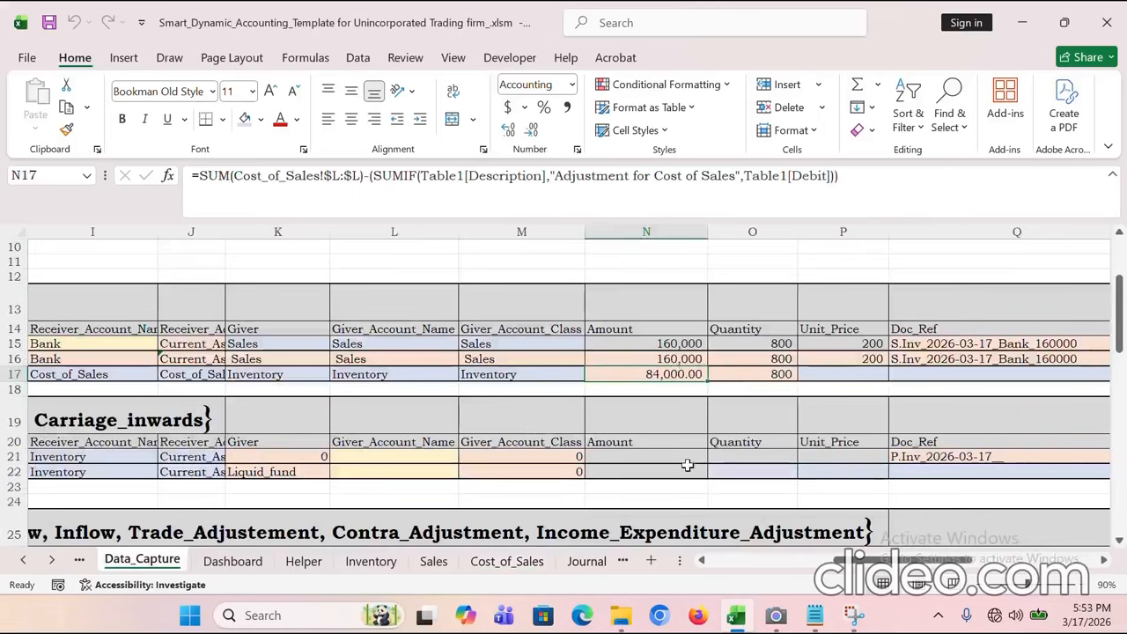
pyautogui.moveTo(881, 560); pyautogui.dragTo(896, 560)
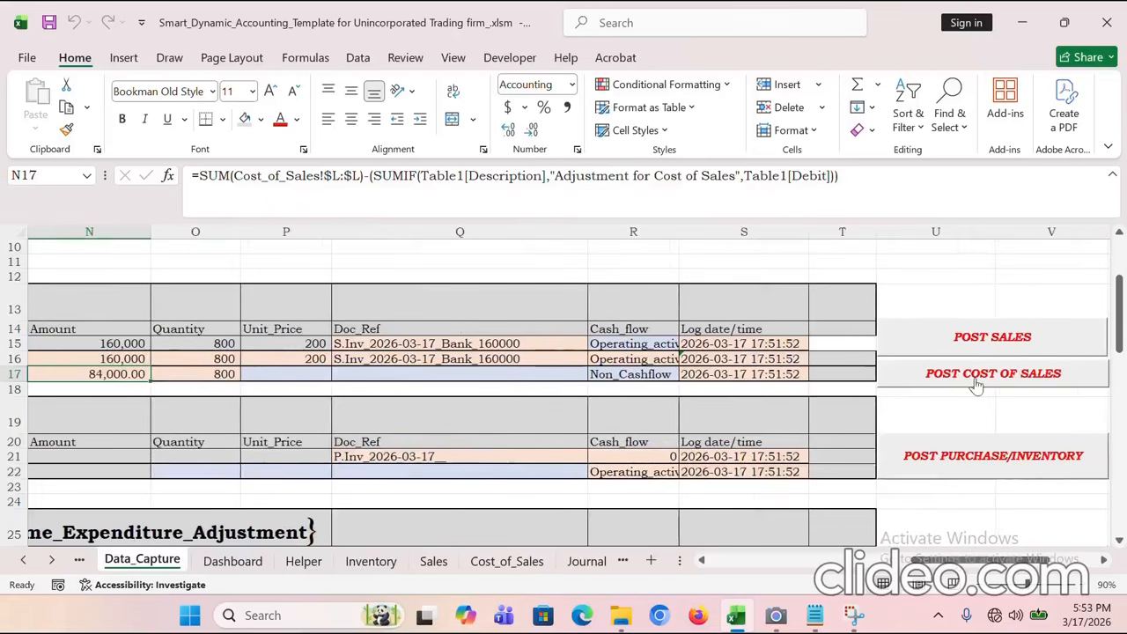
pyautogui.click(973, 377)
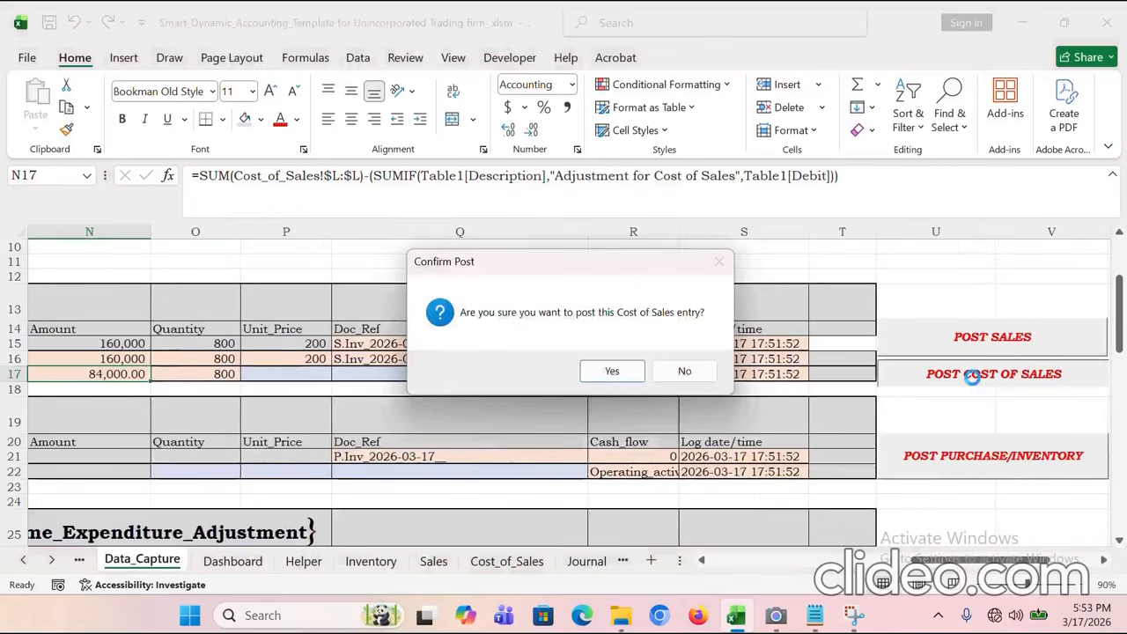
pyautogui.click(610, 373)
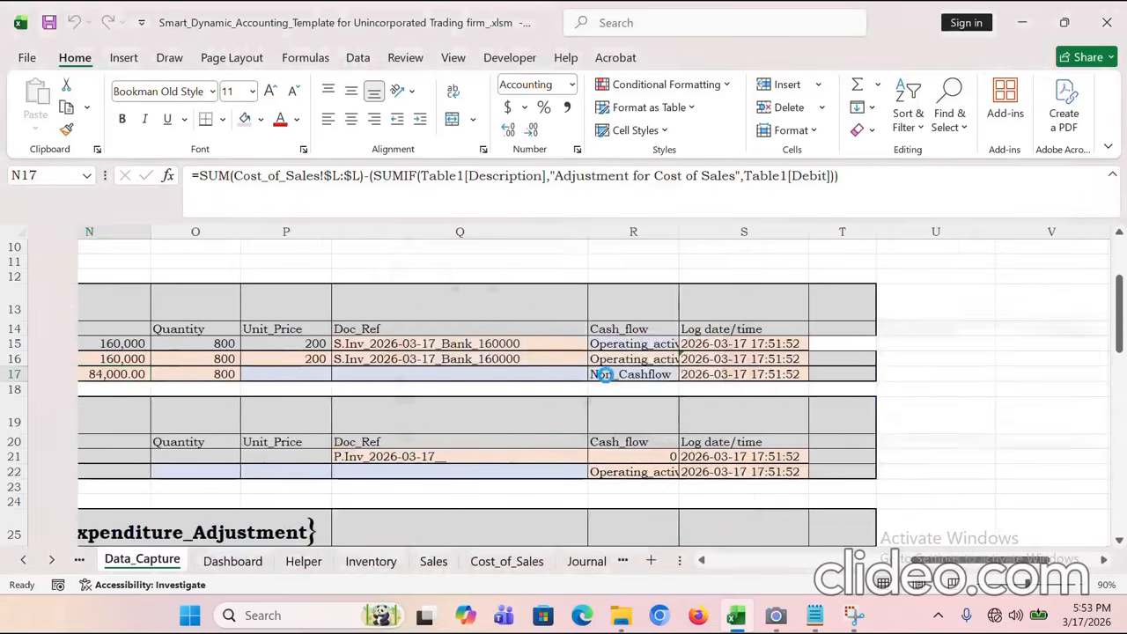
pyautogui.click(684, 370)
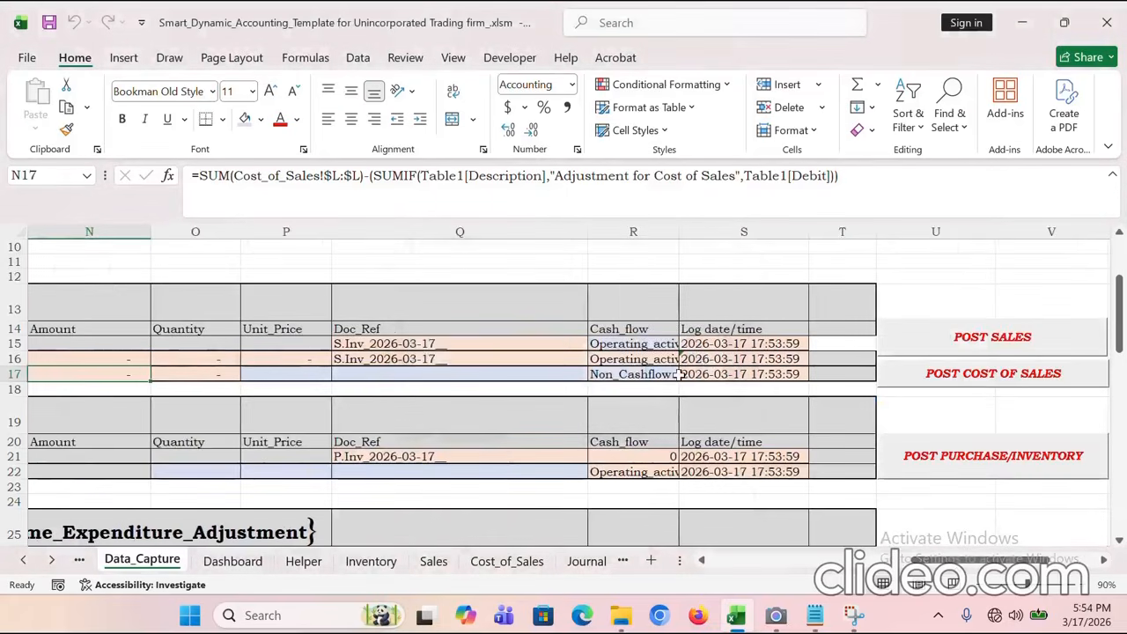
# Step: Date the new sales entry in row 15 with day 15, month 1 and year 2026
pyautogui.moveTo(918, 561); pyautogui.dragTo(711, 561)
pyautogui.click(73, 342)
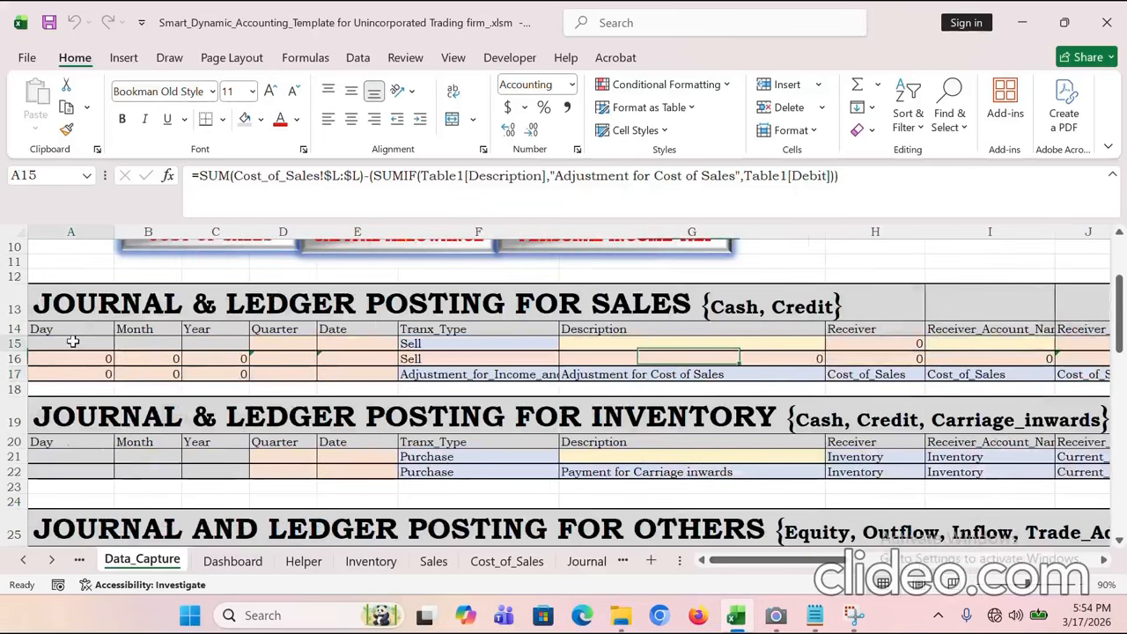
pyautogui.press('Delete')
pyautogui.write('15')
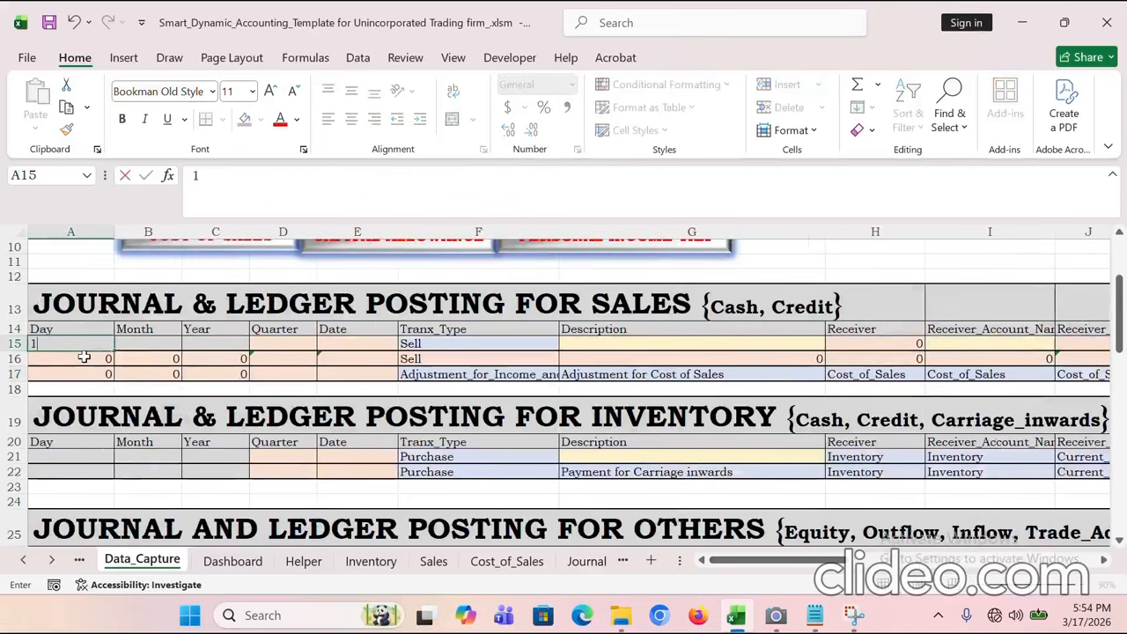
pyautogui.press('Tab')
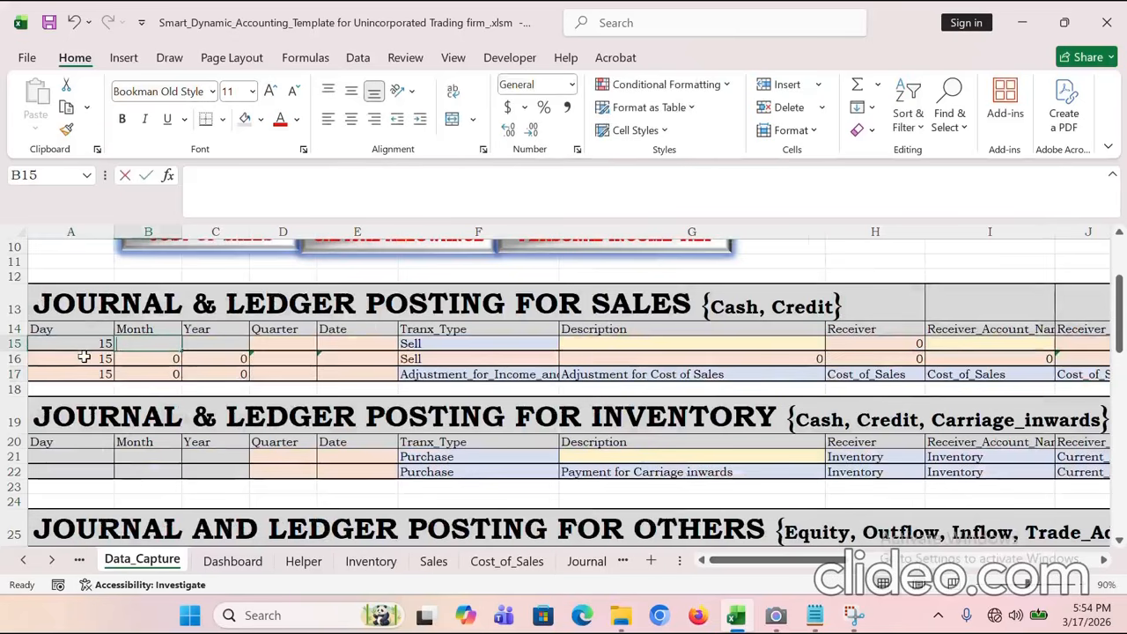
pyautogui.write('1')
pyautogui.press('Tab')
pyautogui.write('202')
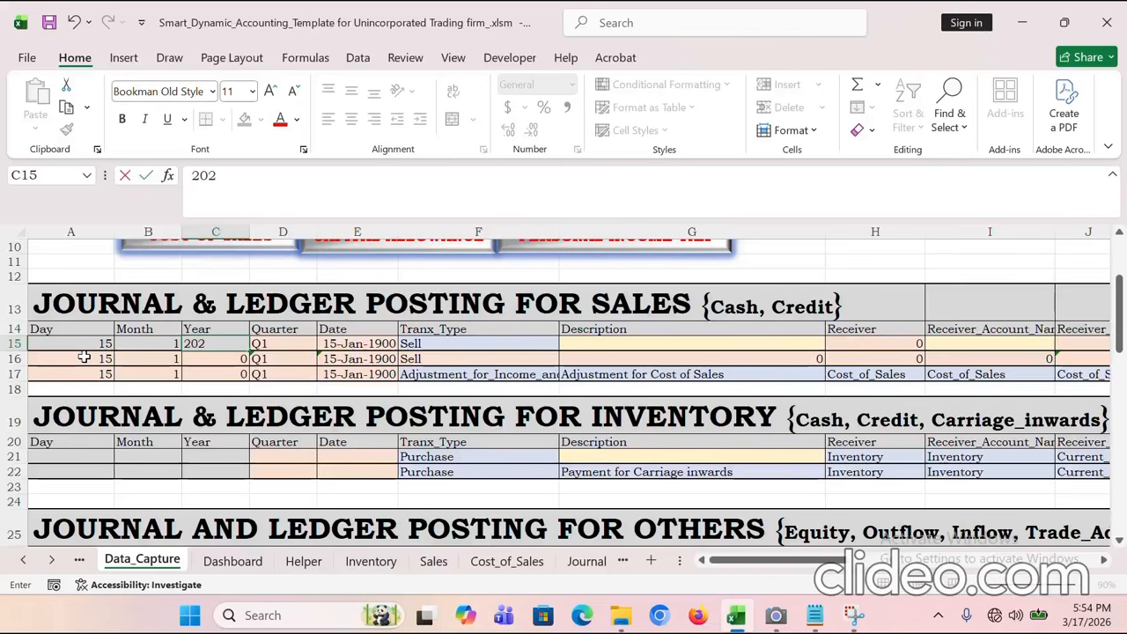
pyautogui.press('Tab')
# Step: Set the description of the sales entry in row 15 to Credit Sales of Goods
pyautogui.press('Tab')
pyautogui.press('Tab')
pyautogui.press('Tab')
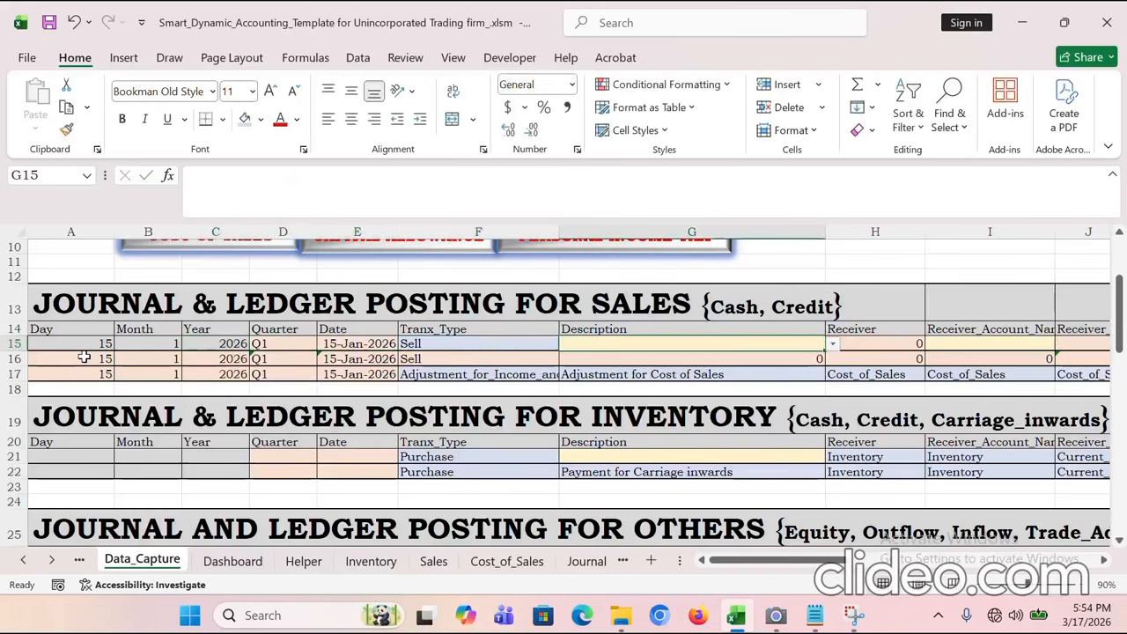
pyautogui.click(831, 344)
pyautogui.click(721, 369)
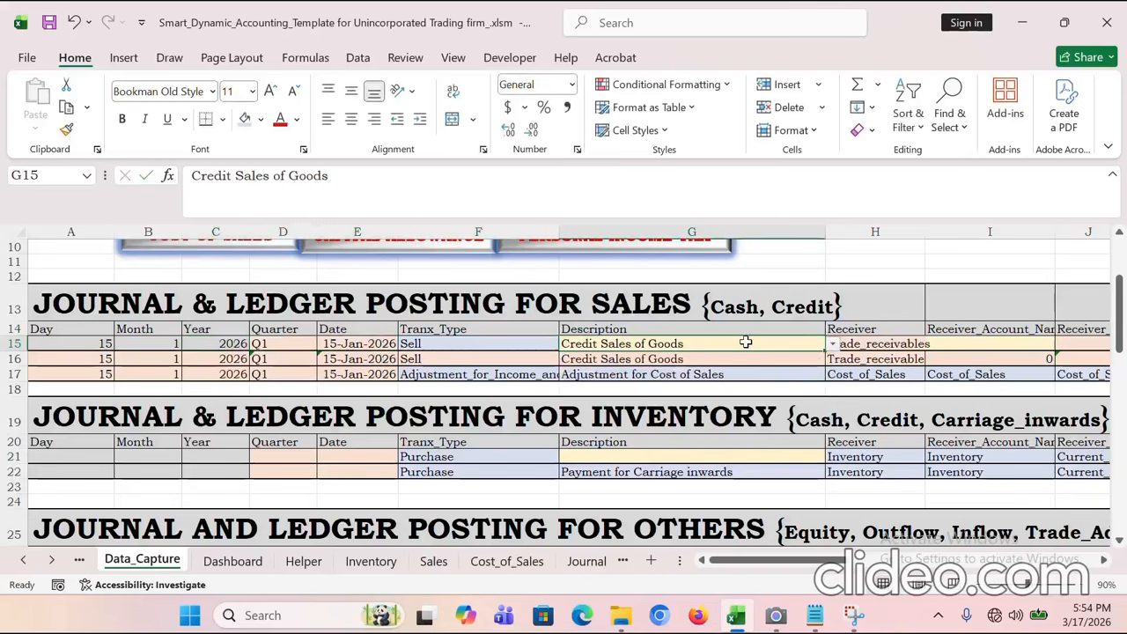
# Step: Choose Customer_1 as the receiver account name for the credit sales entry in row 15
pyautogui.press('Tab')
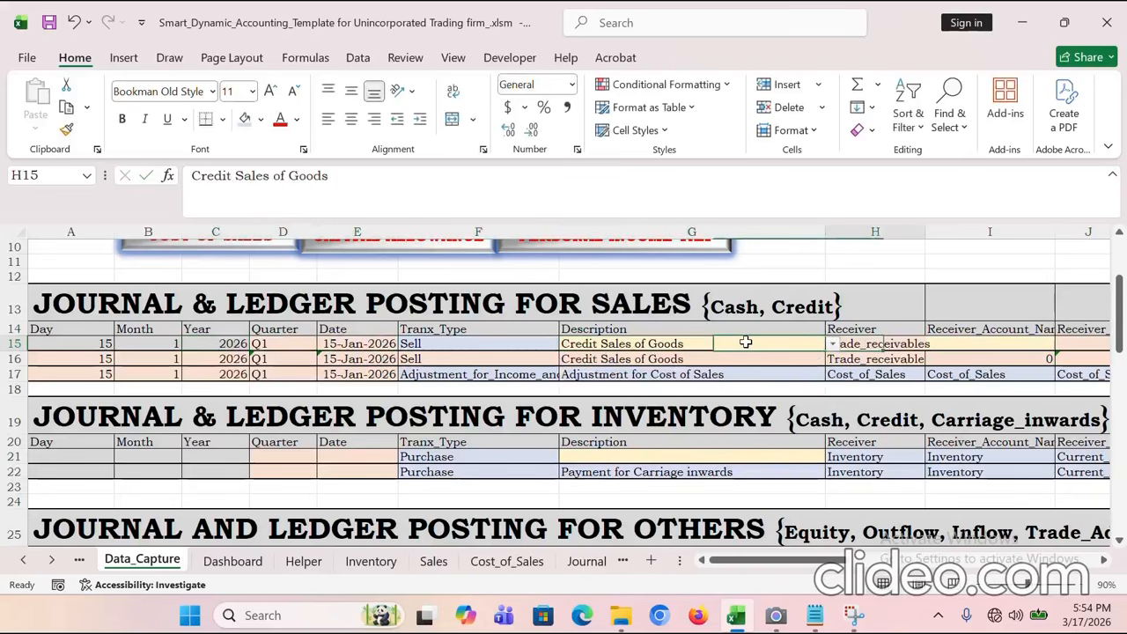
pyautogui.press('Tab')
pyautogui.press('Tab')
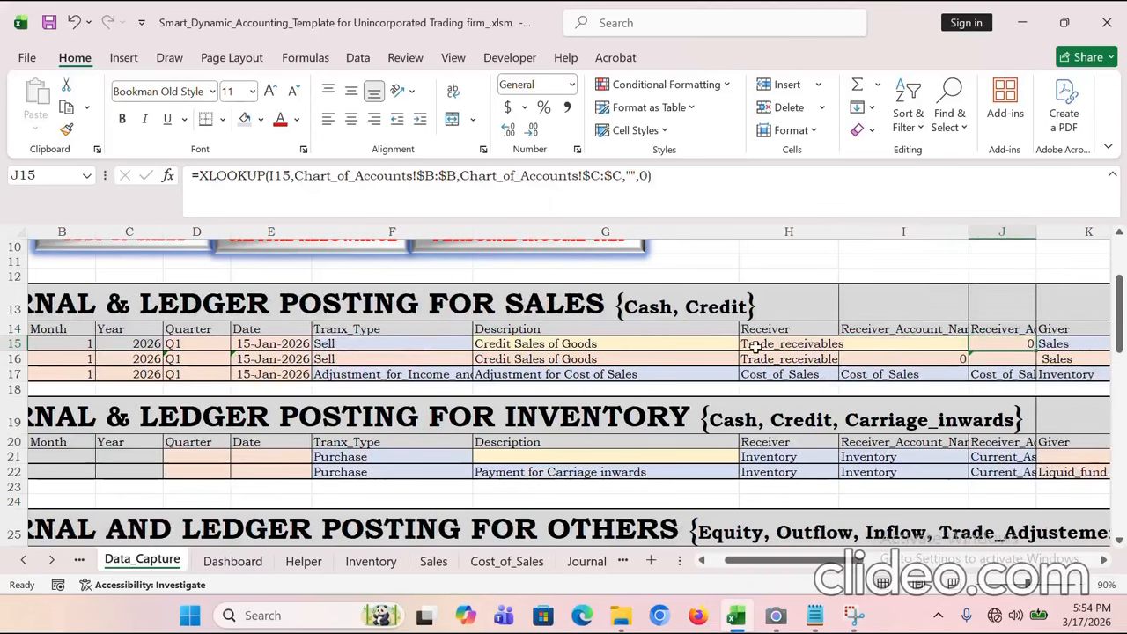
pyautogui.click(837, 345)
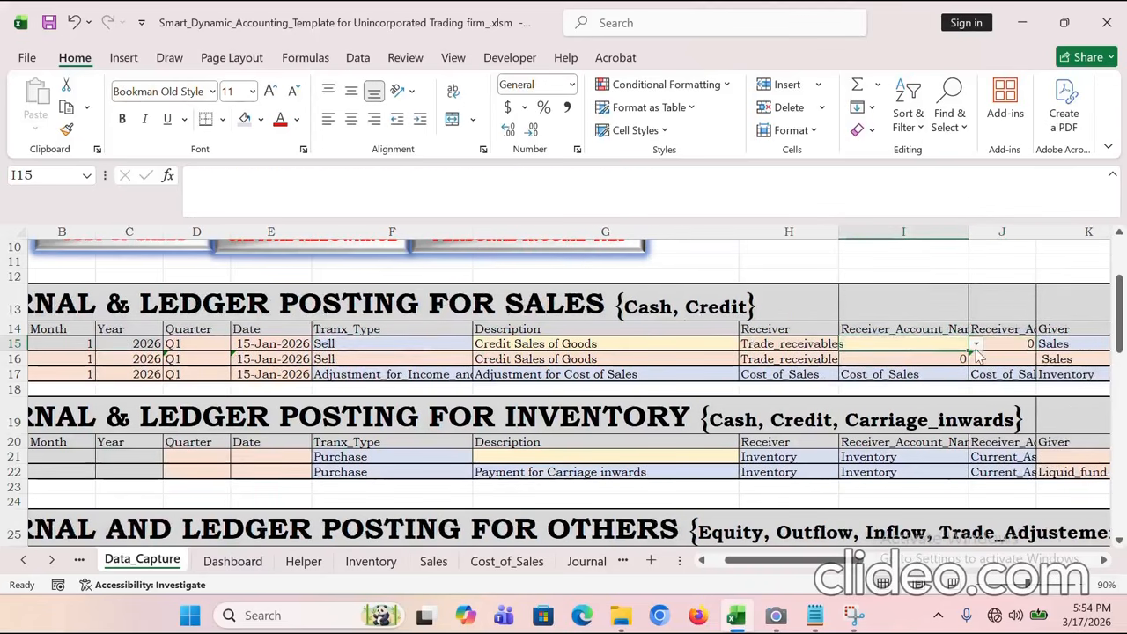
pyautogui.click(975, 345)
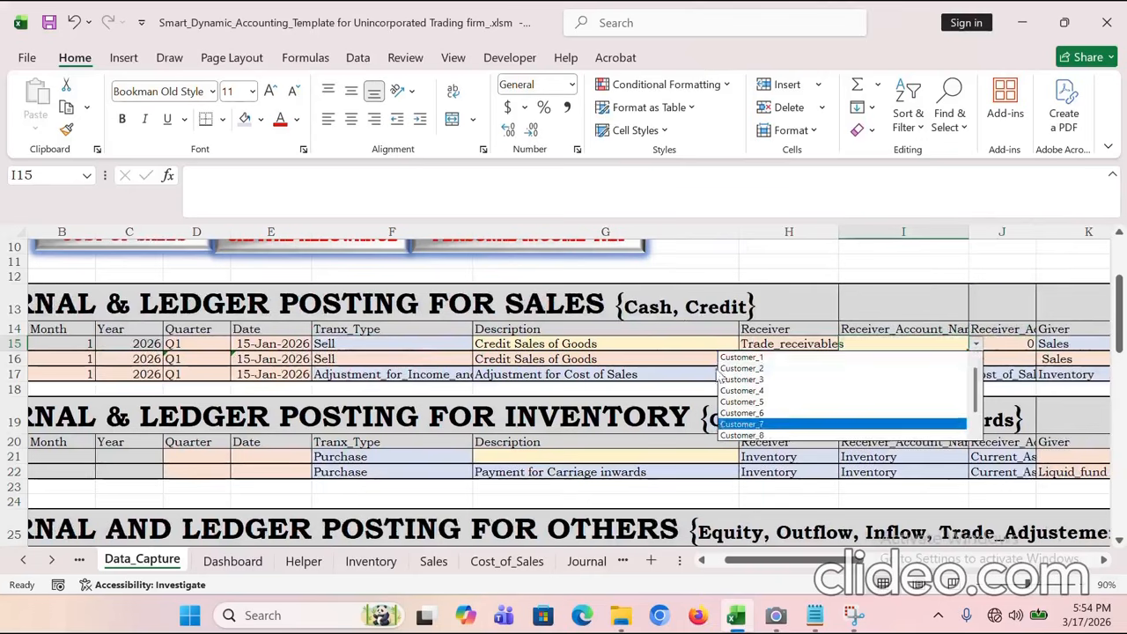
pyautogui.click(744, 357)
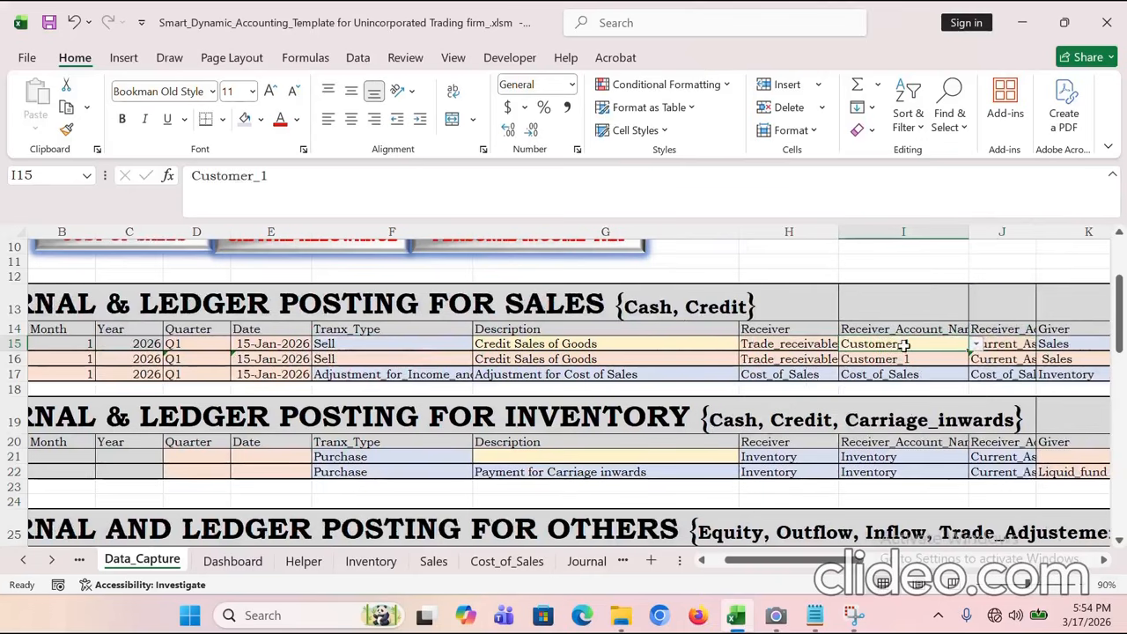
# Step: Set the quantity of the credit sales entry in row 15 to 1,000
pyautogui.press('Right')
pyautogui.press('Right')
pyautogui.press('Right')
pyautogui.press('Right')
pyautogui.press('Right')
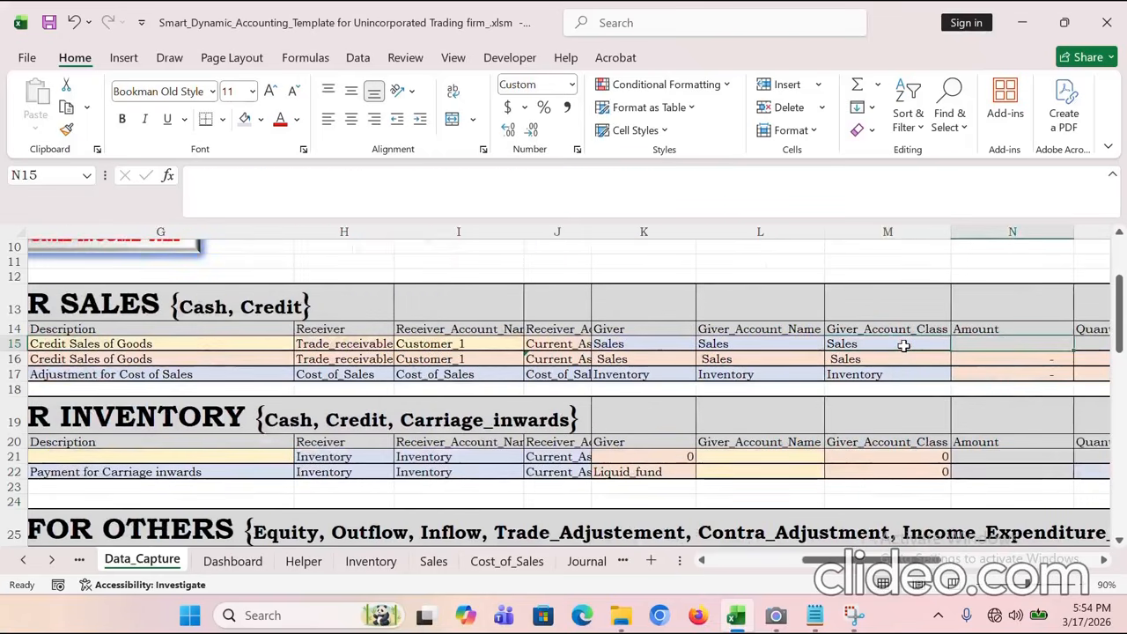
pyautogui.click(831, 298)
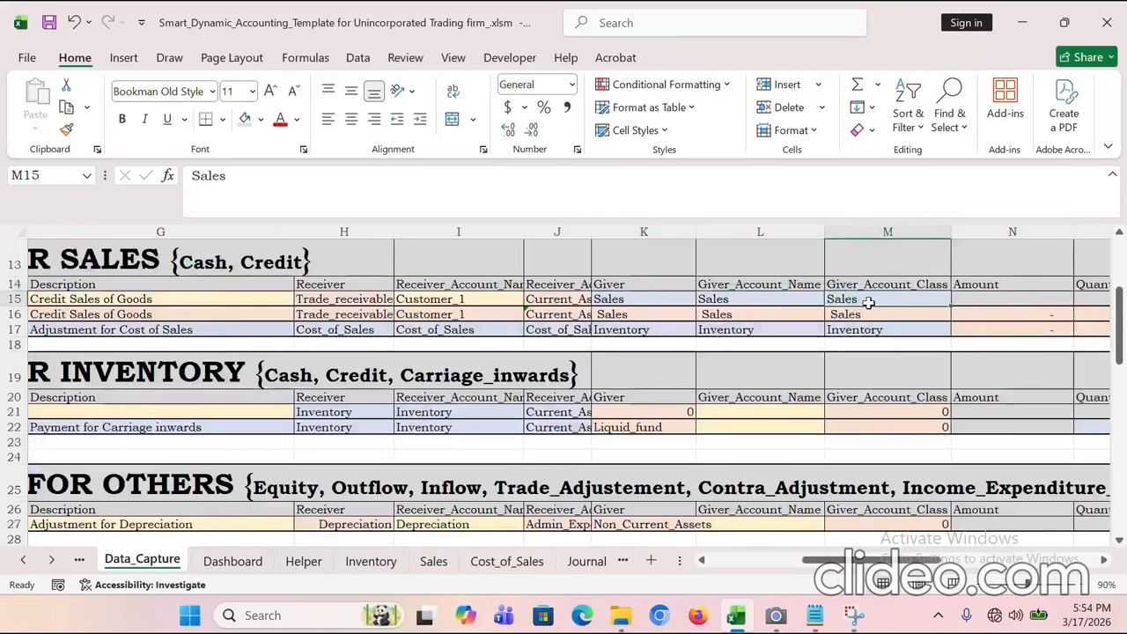
pyautogui.press('Right')
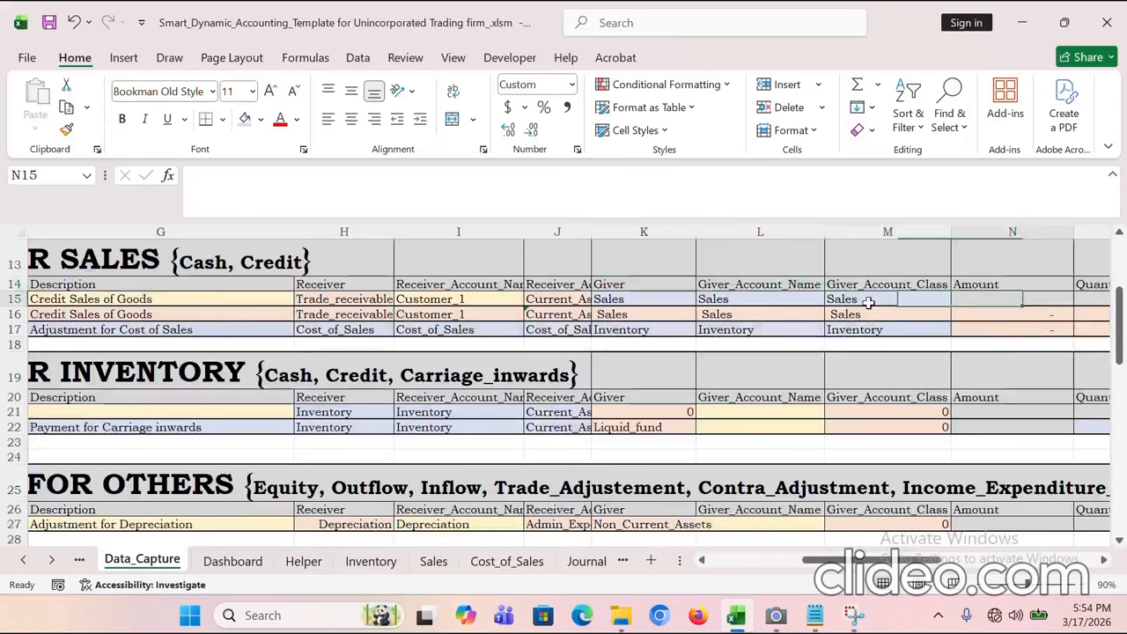
pyautogui.press('Right')
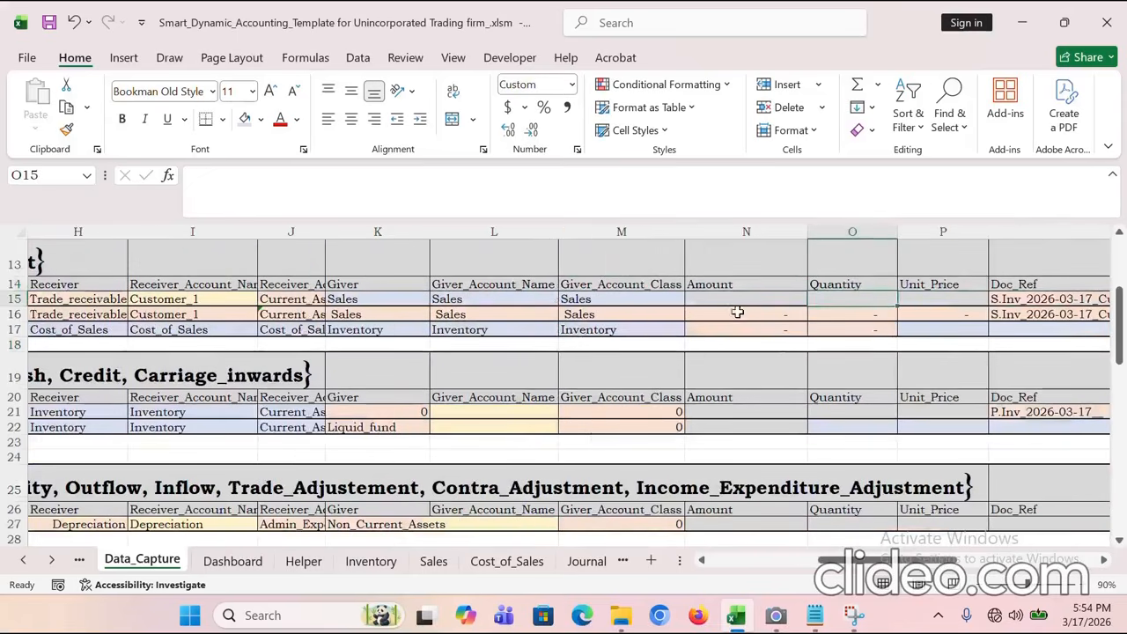
pyautogui.doubleClick(834, 299)
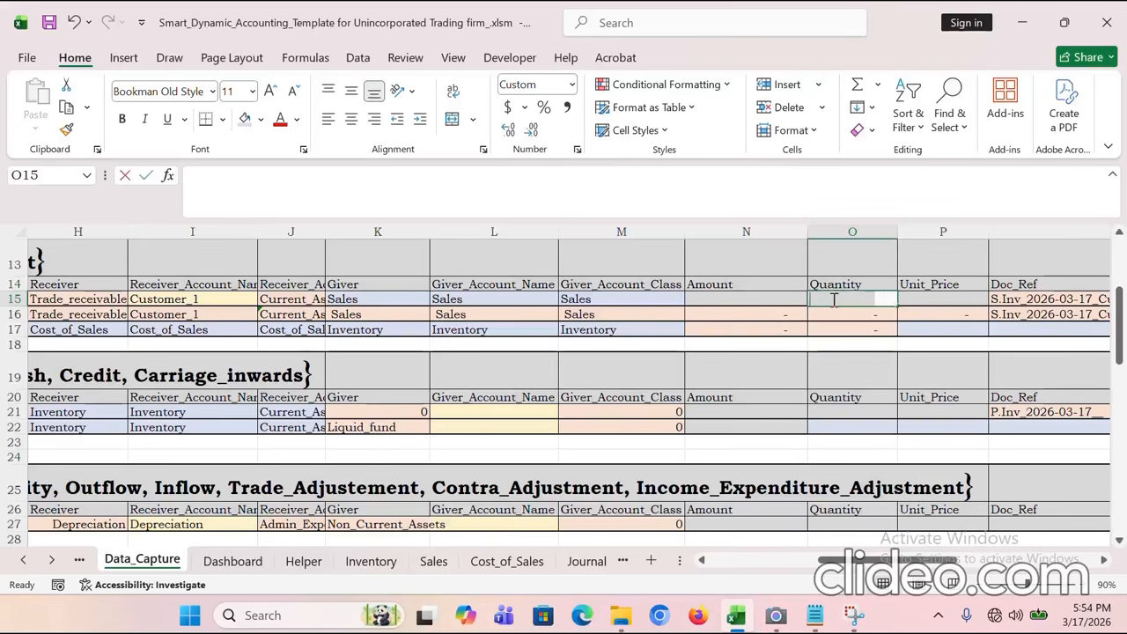
pyautogui.write('1,00')
pyautogui.write('000')
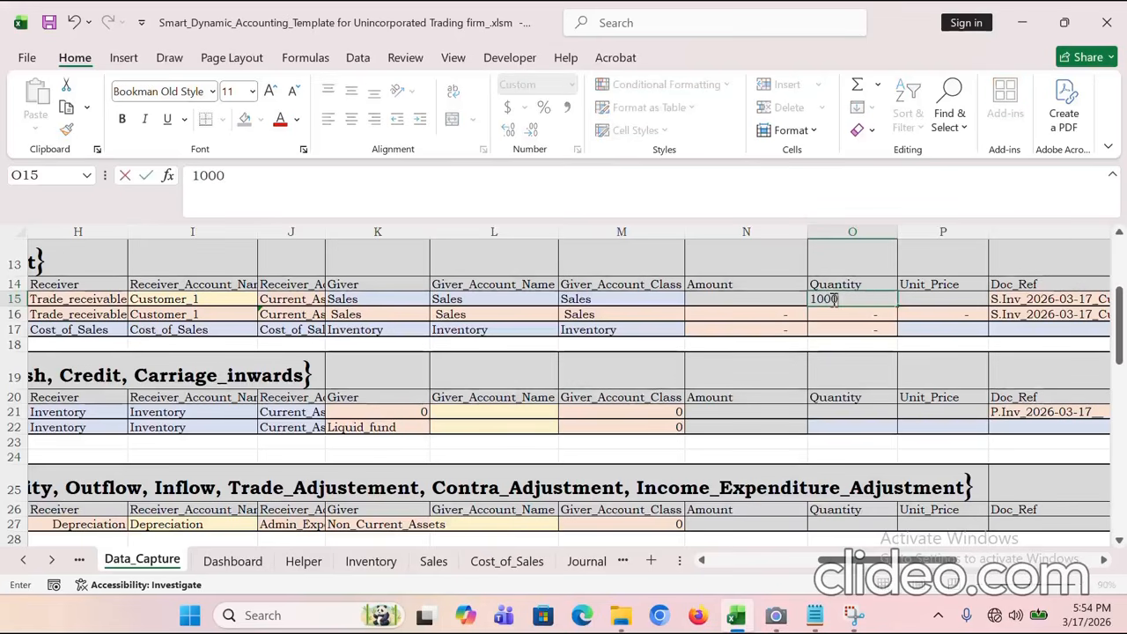
pyautogui.click(880, 330)
# Step: Give the credit sales entry in row 15 a unit price of 200 and an amount of 200,000
pyautogui.click(917, 296)
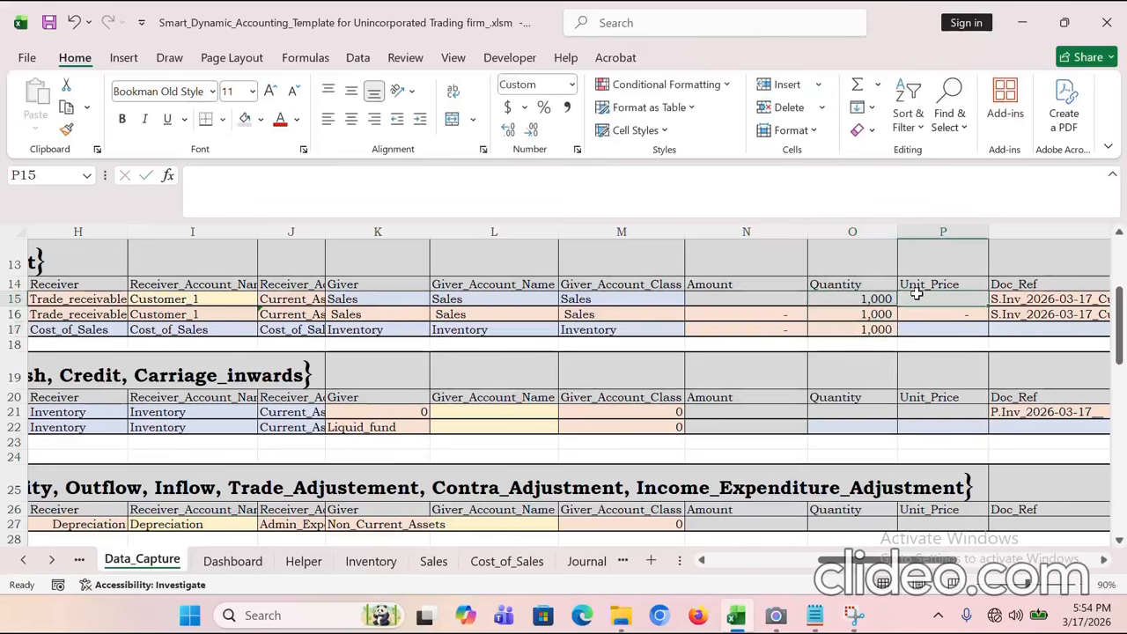
pyautogui.write('200')
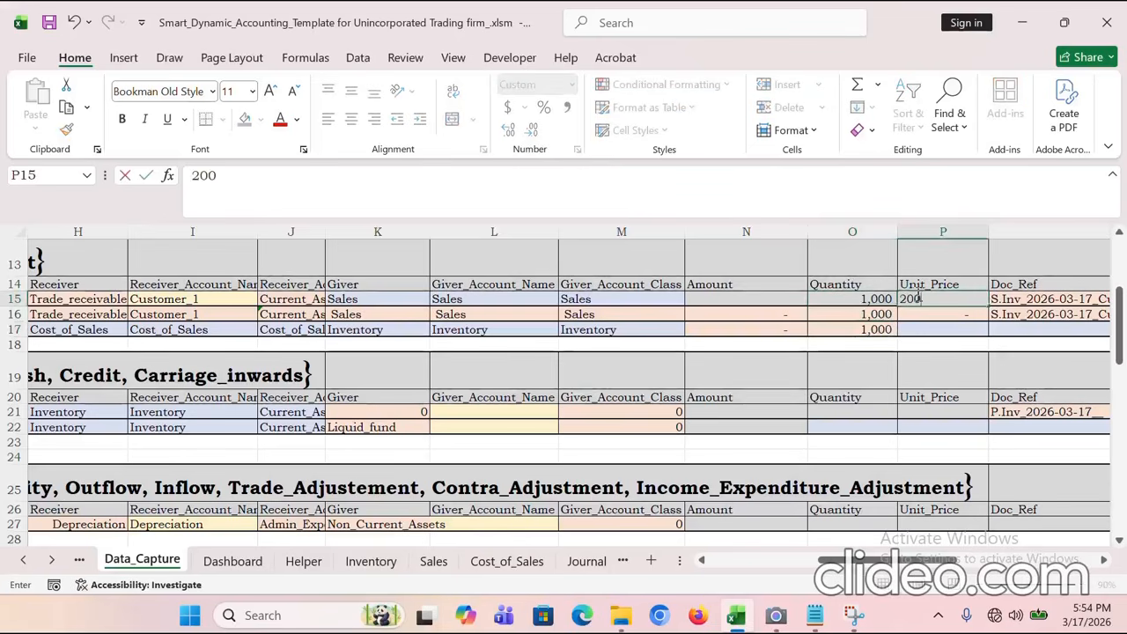
pyautogui.press('Return')
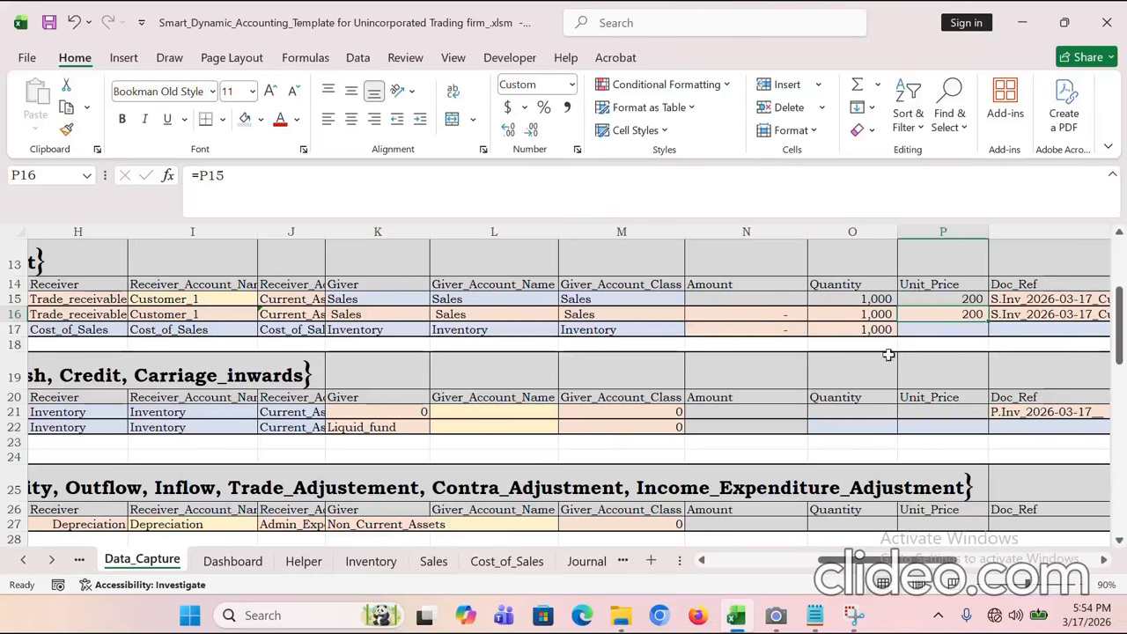
pyautogui.click(723, 300)
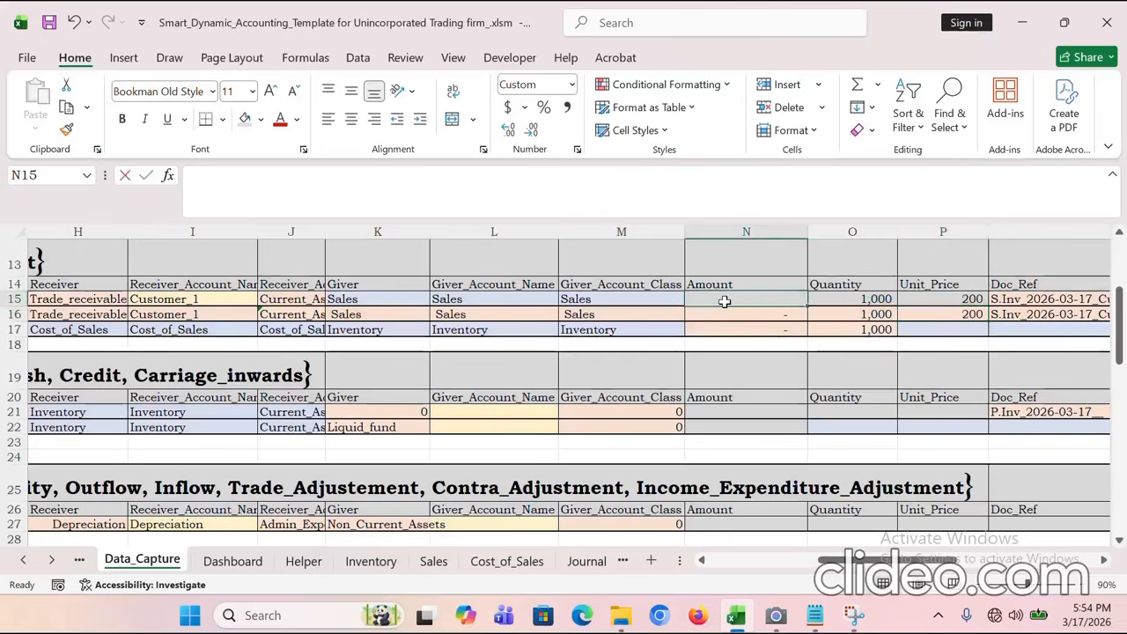
pyautogui.write('200000')
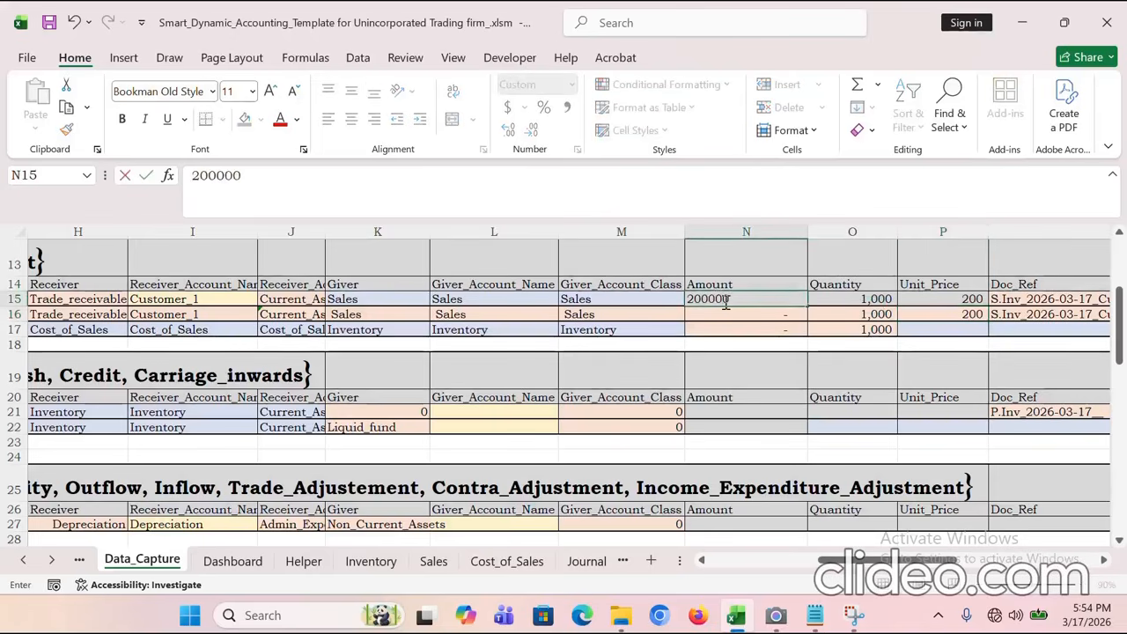
pyautogui.press('Return')
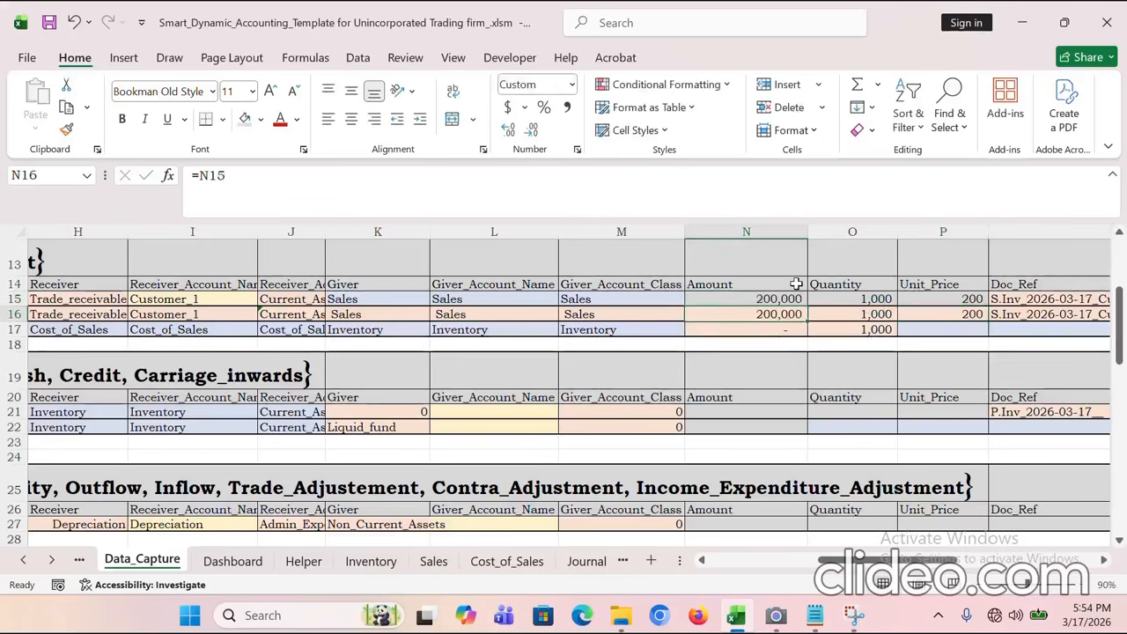
pyautogui.press('Up')
# Step: Check the document references in rows 15 and 16, and post the credit sales entry with confirmation
pyautogui.moveTo(876, 560); pyautogui.dragTo(891, 563)
pyautogui.click(827, 301)
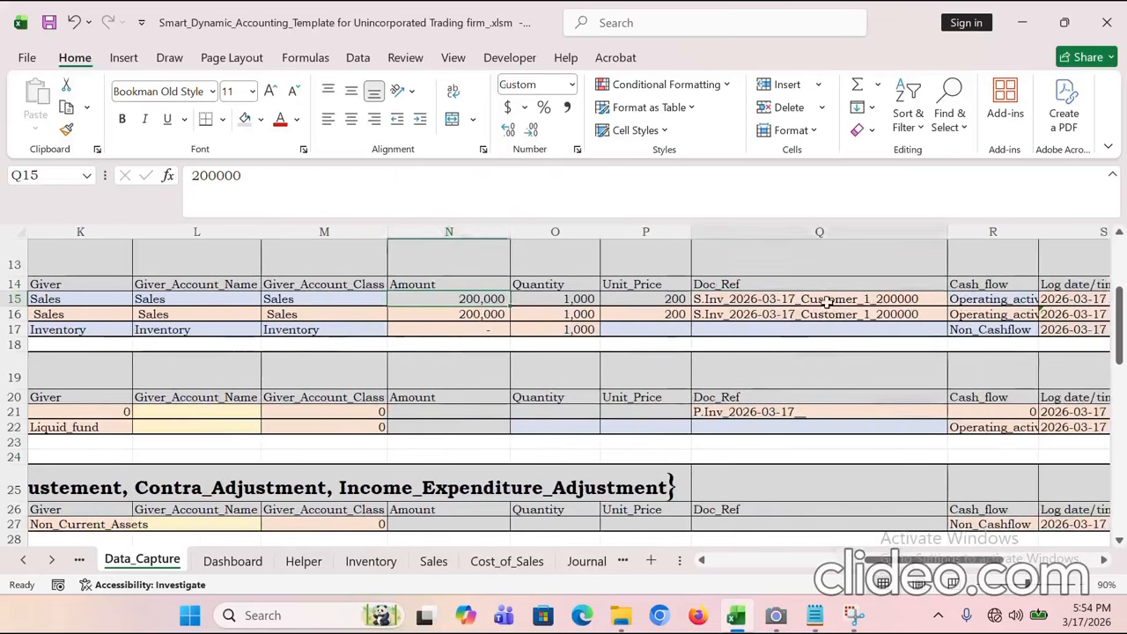
pyautogui.click(828, 315)
pyautogui.click(823, 300)
pyautogui.click(828, 314)
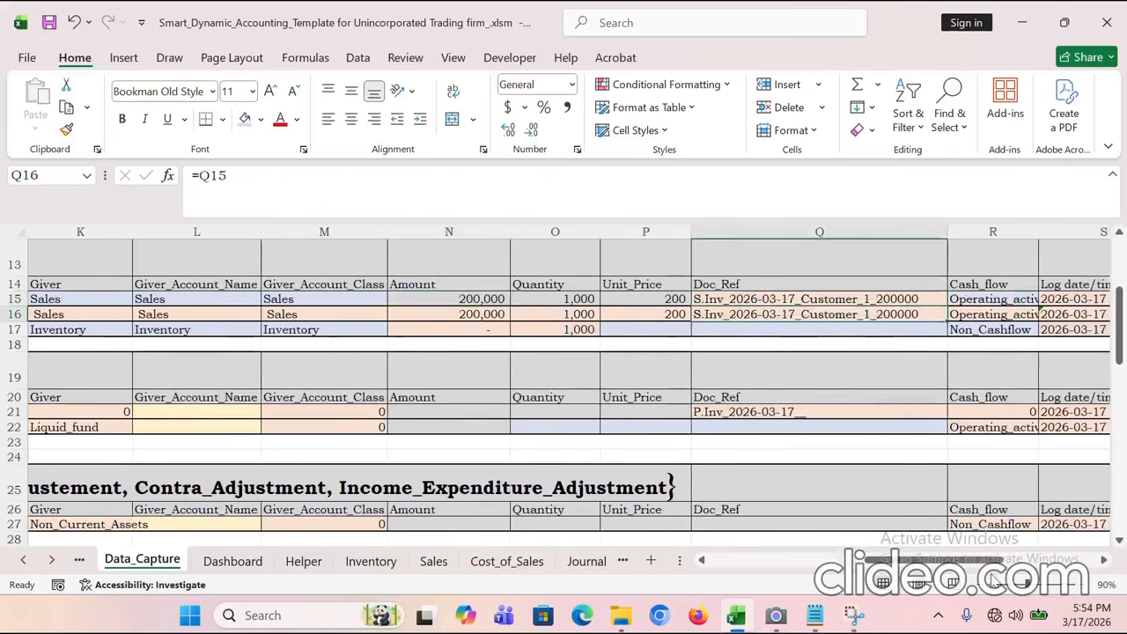
pyautogui.moveTo(966, 562); pyautogui.dragTo(1028, 561)
pyautogui.scroll(-1, 767, 413)
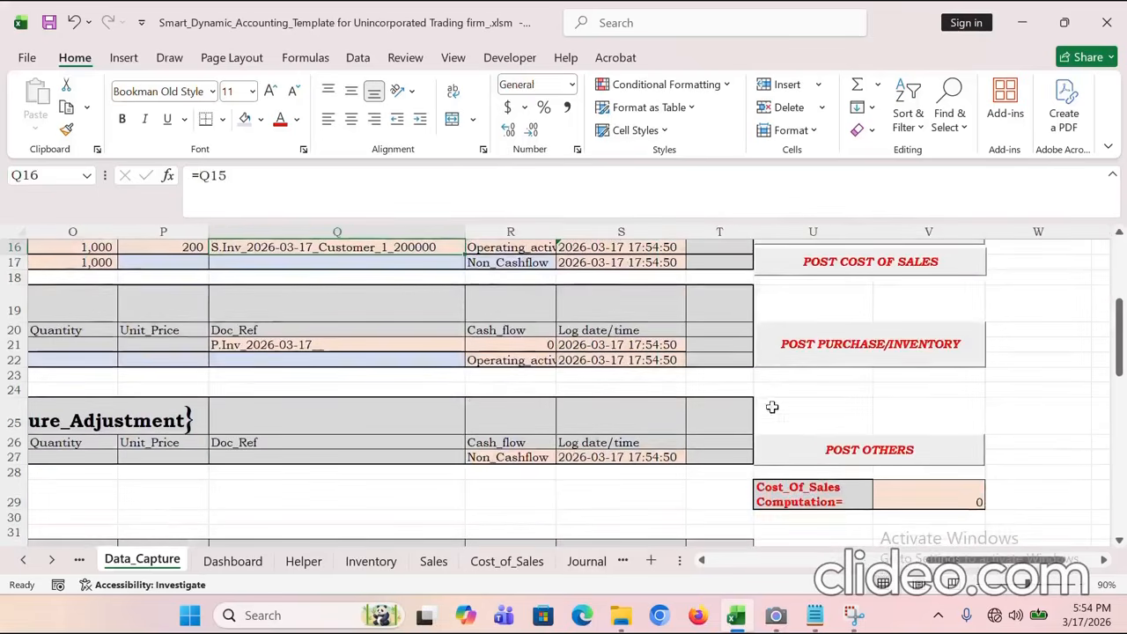
pyautogui.scroll(2, 876, 367)
pyautogui.scroll(1, 876, 367)
pyautogui.click(850, 381)
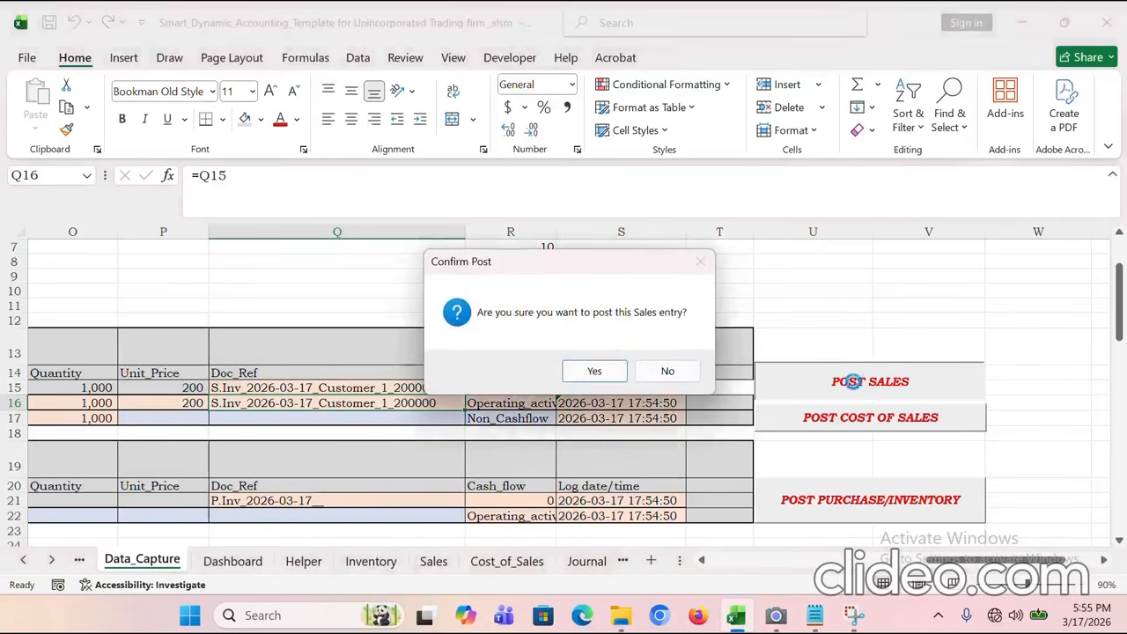
pyautogui.click(607, 371)
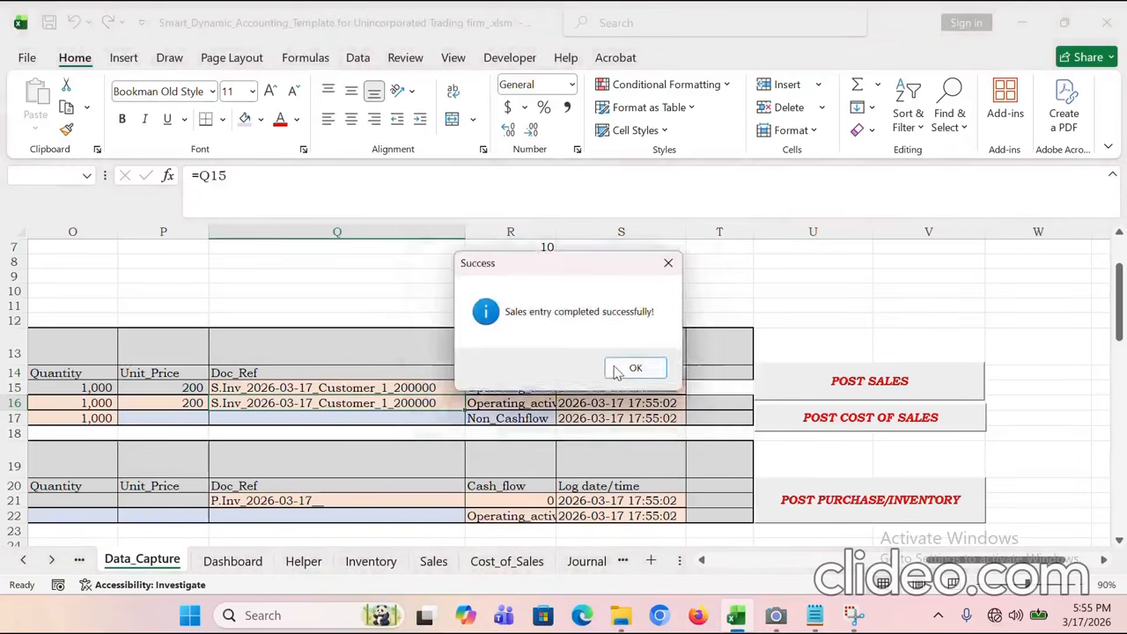
pyautogui.click(634, 373)
# Step: Examine the cost of sales amount in row 17 of Data_Capture against the row 18 quantities and cost in the Cost_of_Sales sheet
pyautogui.moveTo(935, 564); pyautogui.dragTo(919, 563)
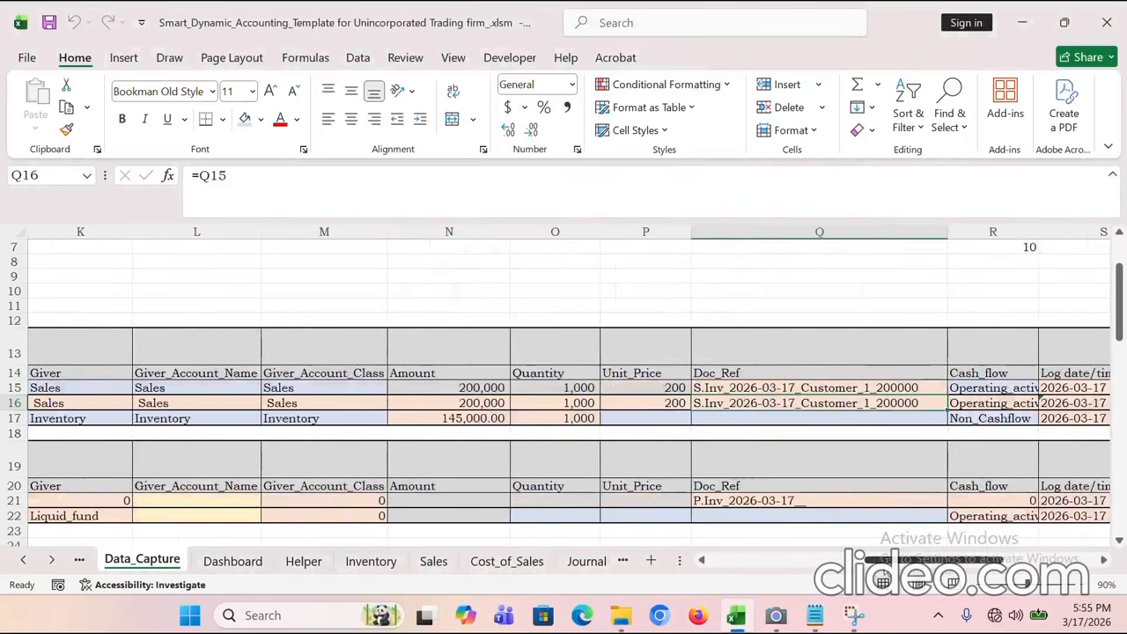
pyautogui.click(449, 414)
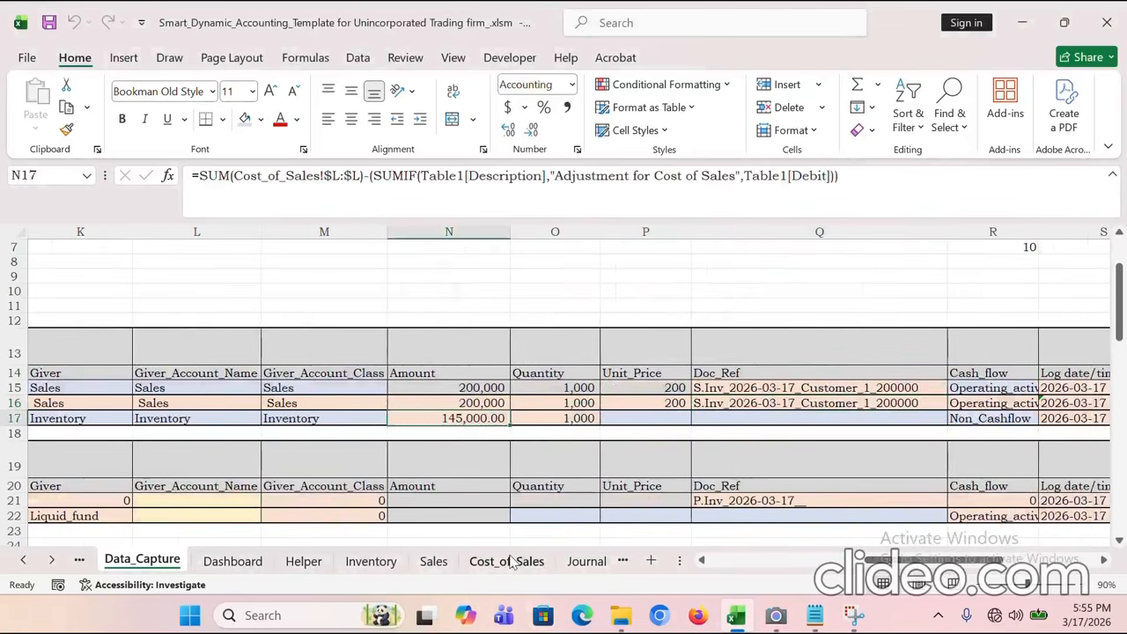
pyautogui.click(499, 567)
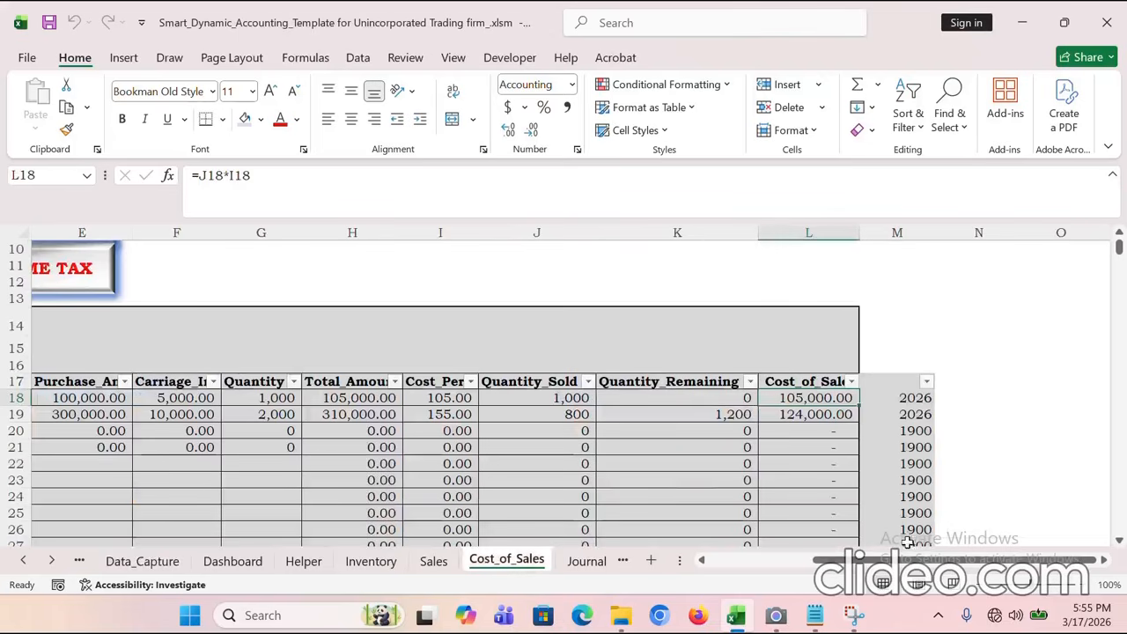
pyautogui.moveTo(855, 560); pyautogui.dragTo(855, 559)
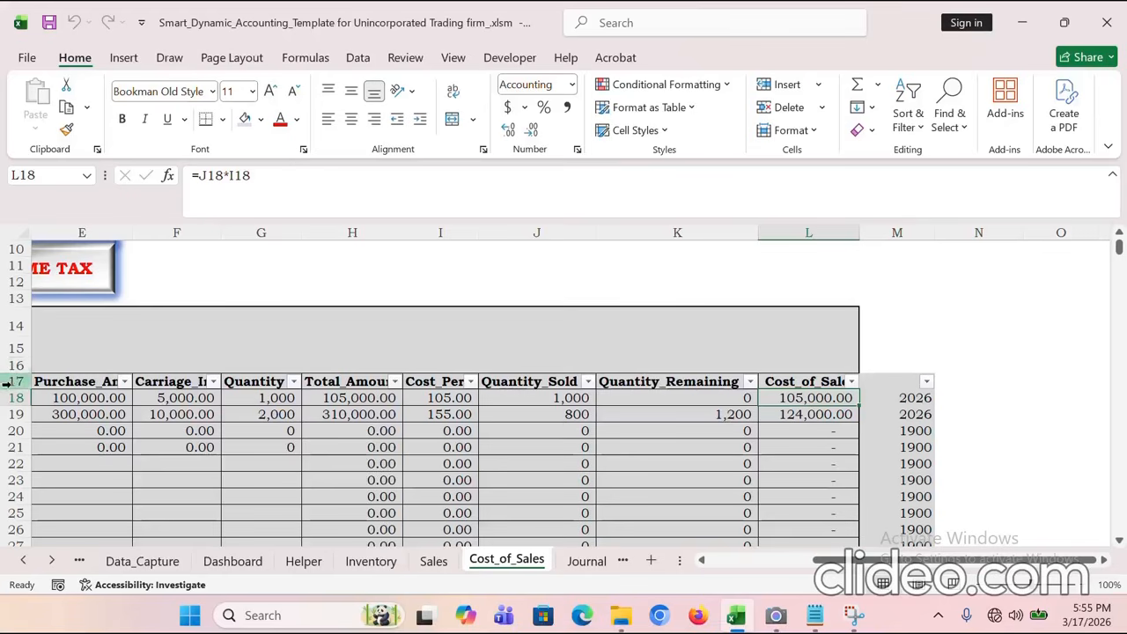
pyautogui.moveTo(11, 389); pyautogui.dragTo(9, 393)
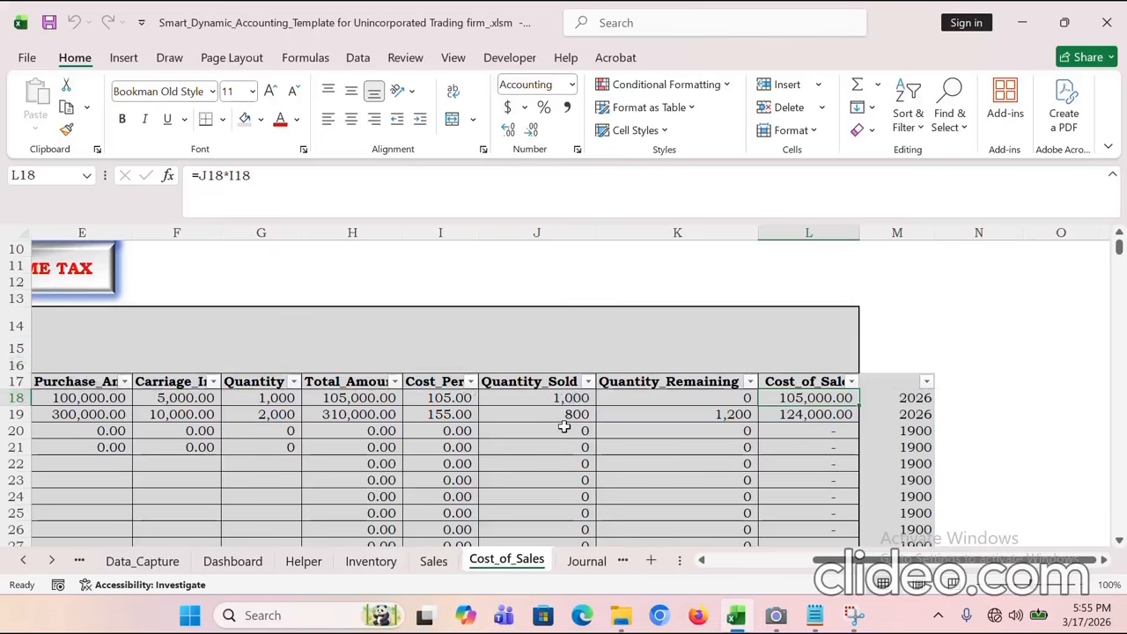
pyautogui.click(704, 397)
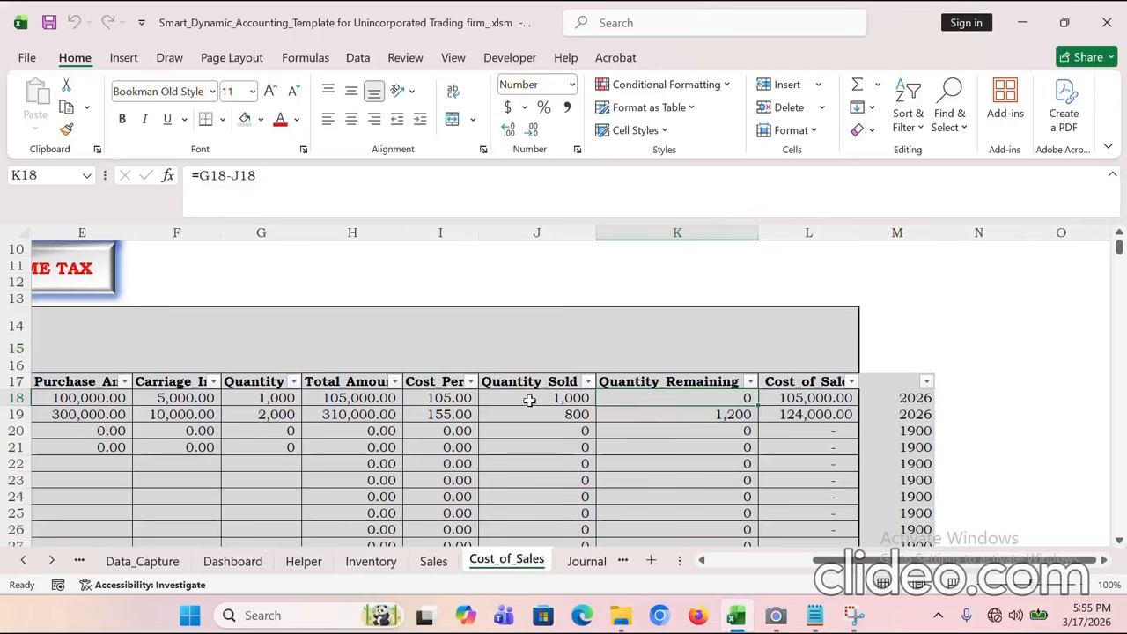
pyautogui.click(17, 398)
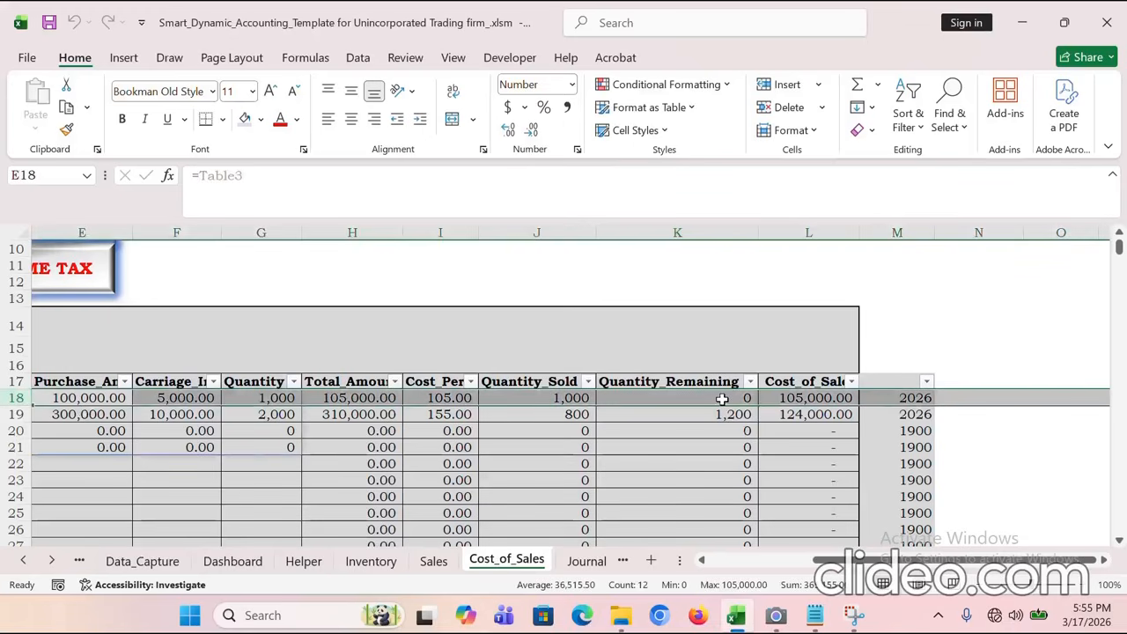
pyautogui.click(720, 398)
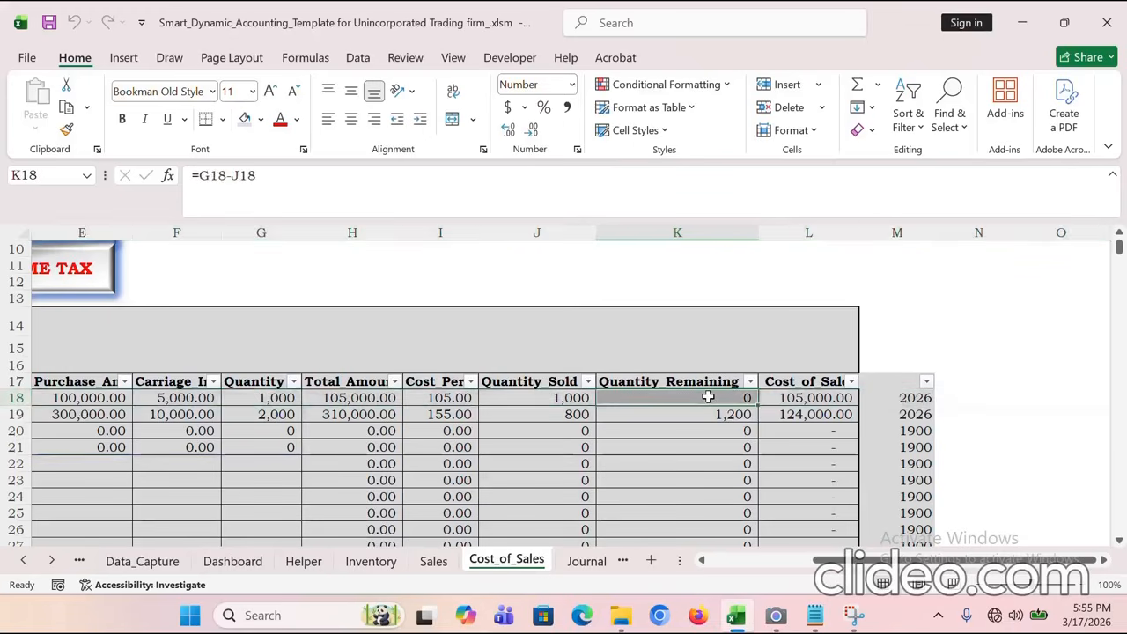
pyautogui.click(523, 400)
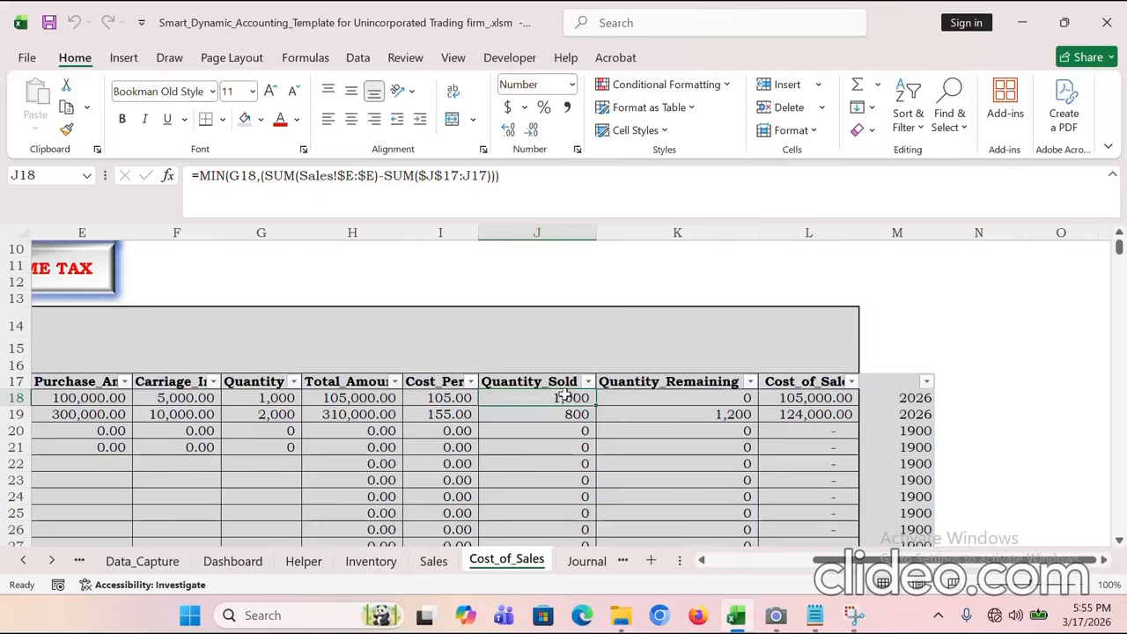
pyautogui.click(717, 399)
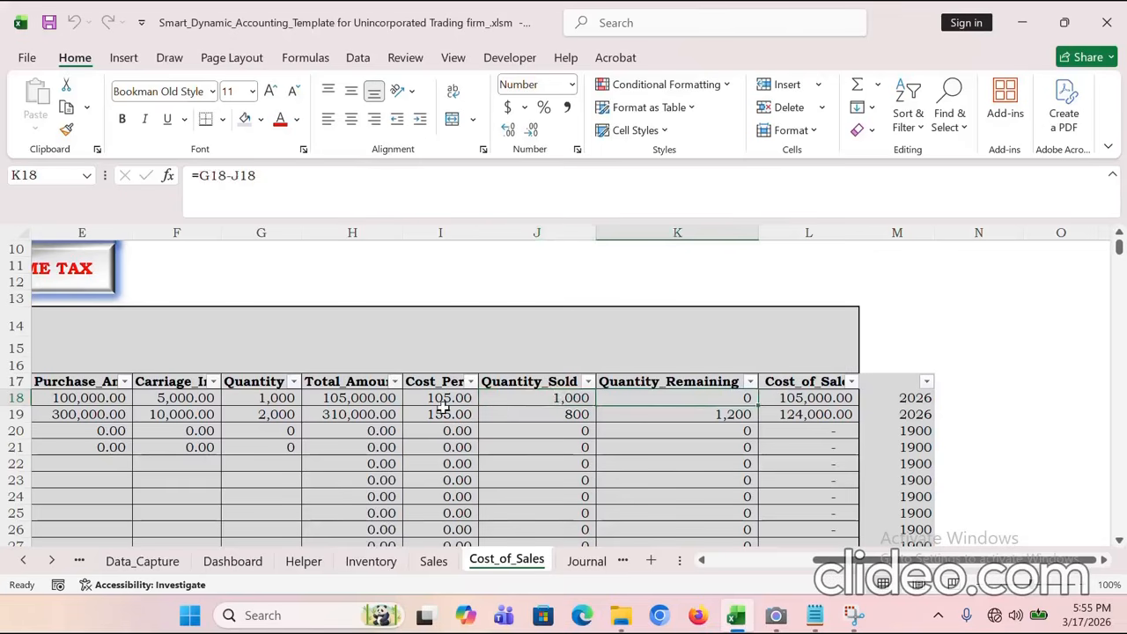
pyautogui.click(808, 399)
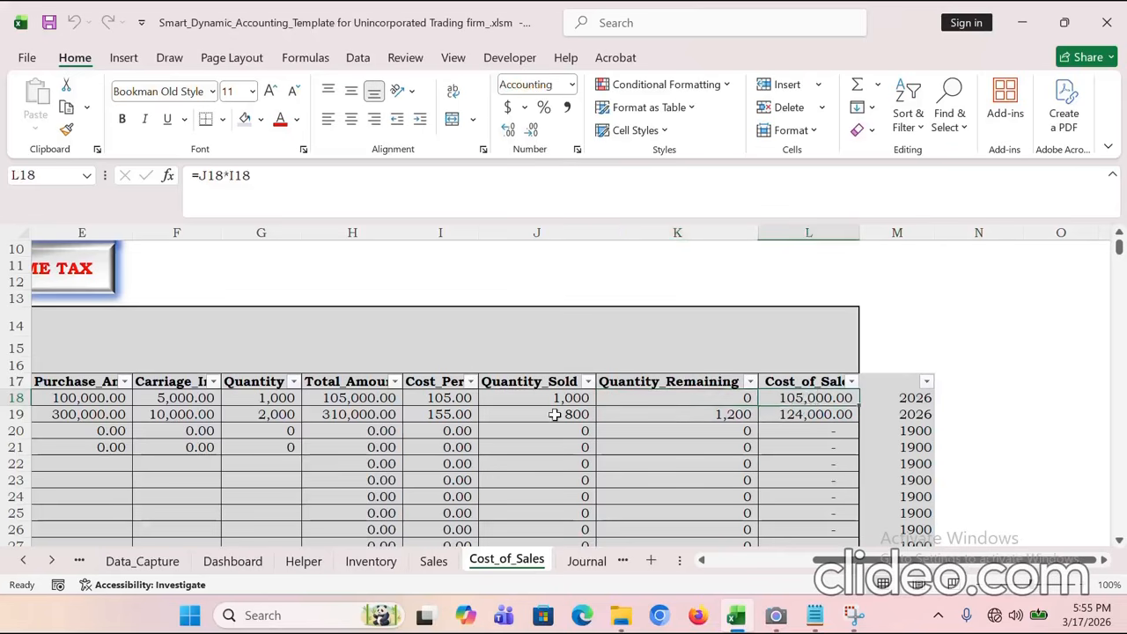
# Step: Calculate =200*105 in cell N12 of the Cost_of_Sales sheet
pyautogui.click(974, 285)
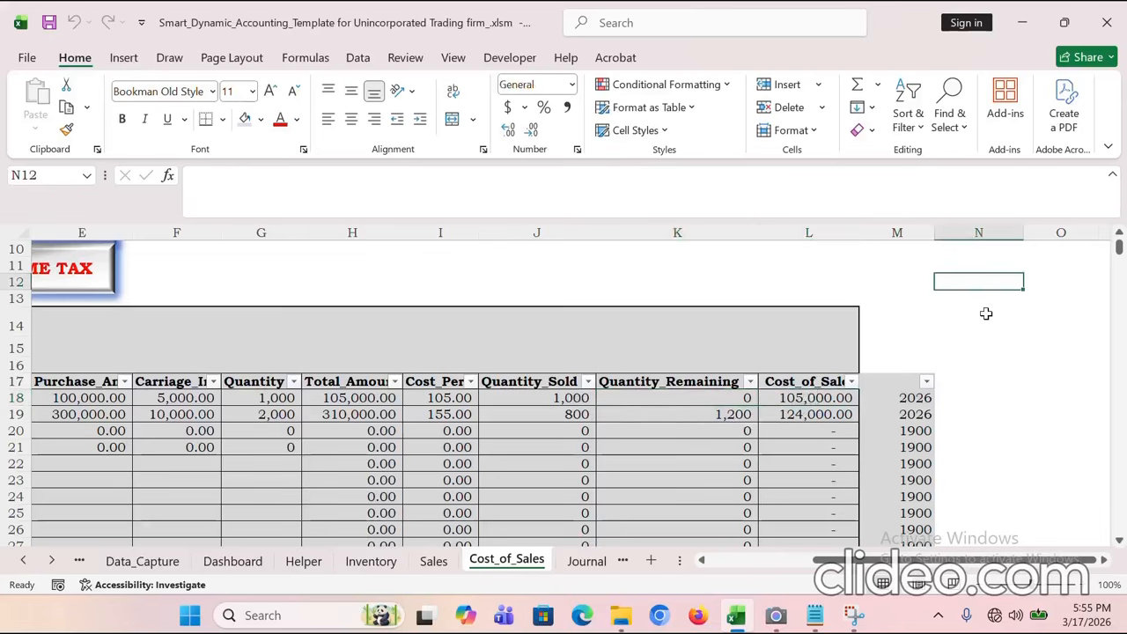
pyautogui.write('=200')
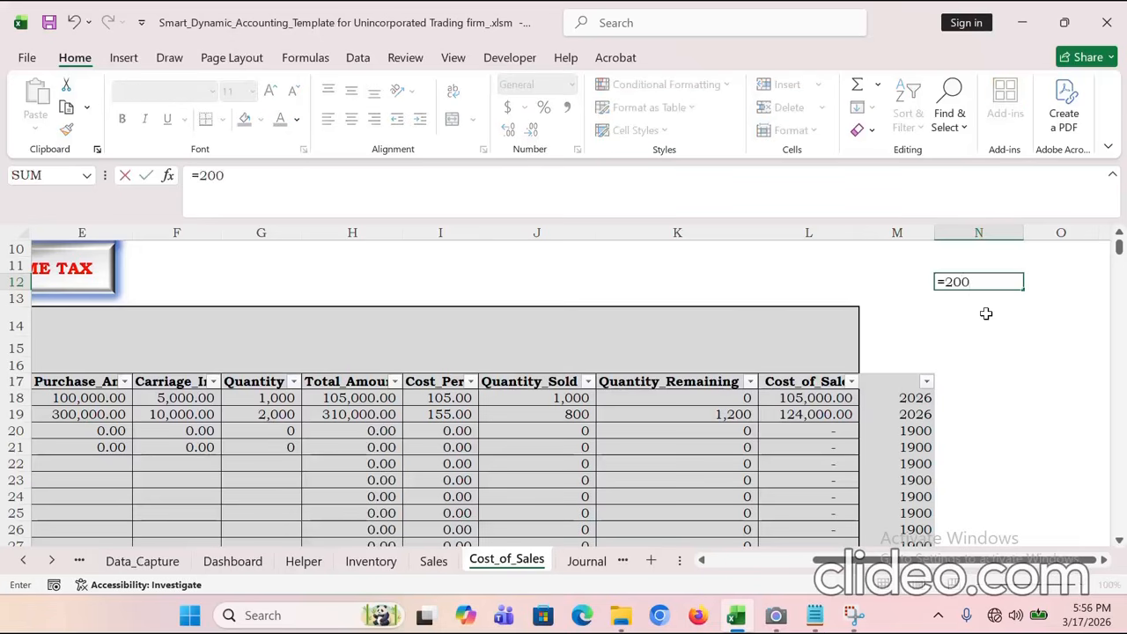
pyautogui.write('*105')
pyautogui.press('Return')
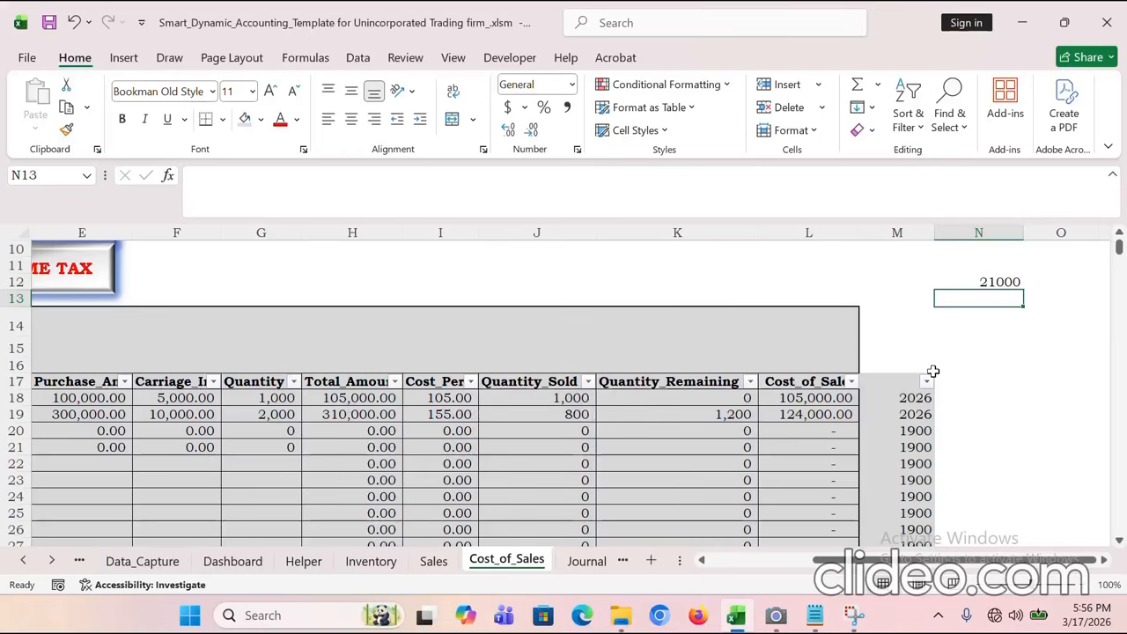
# Step: Check the row 19 purchase figures in the Cost_of_Sales sheet and calculate =800*155 in cell N13
pyautogui.click(442, 414)
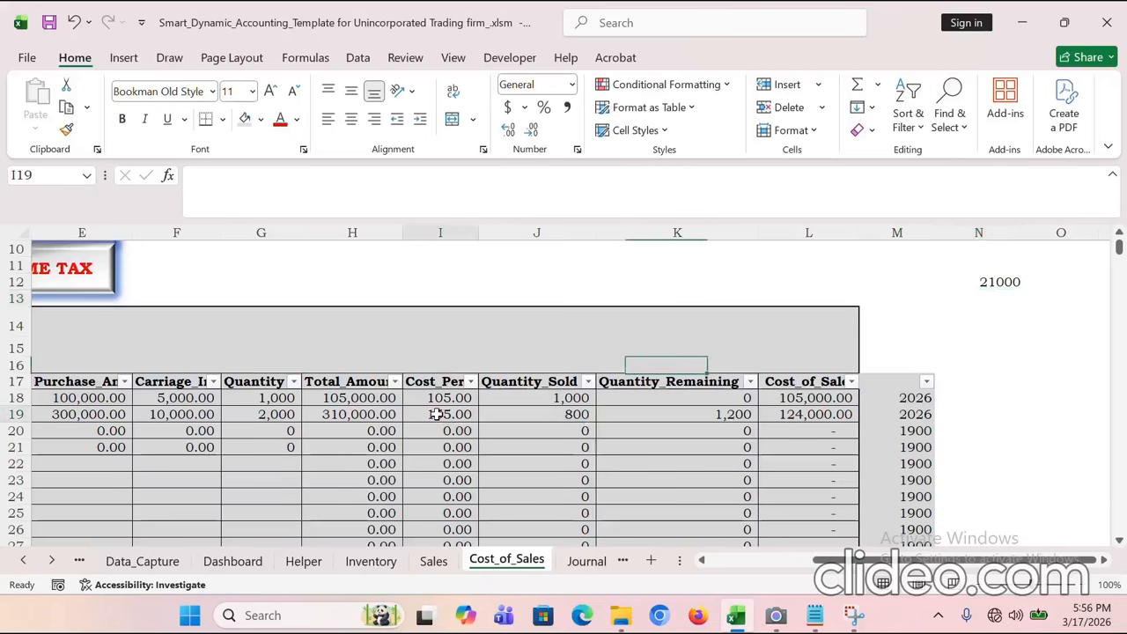
pyautogui.click(345, 414)
pyautogui.click(29, 414)
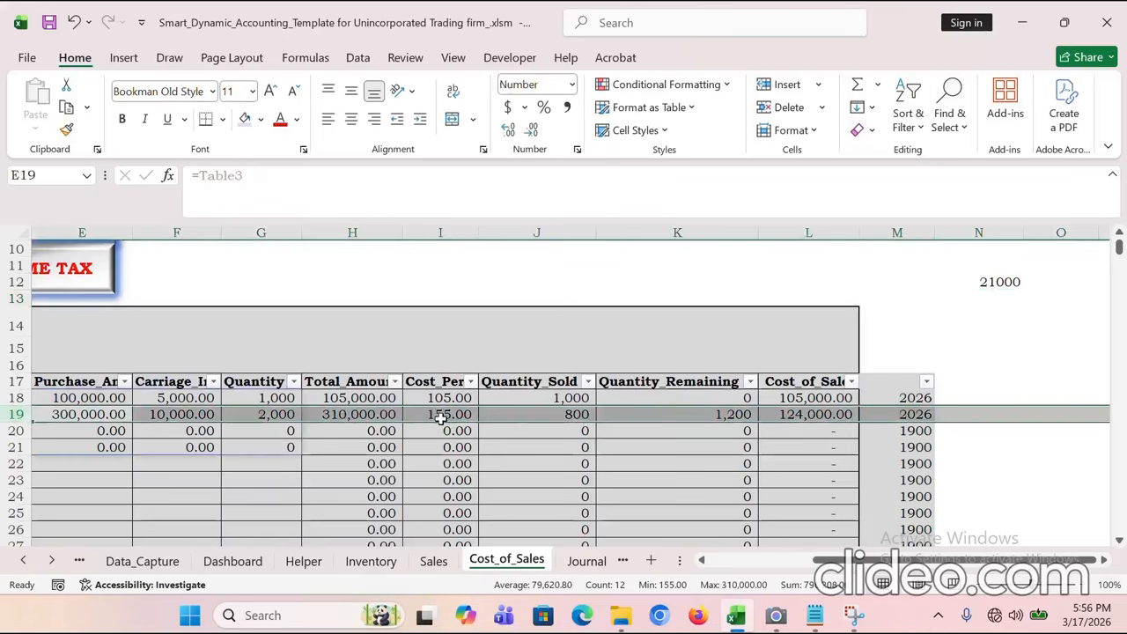
pyautogui.scroll(-1, 969, 348)
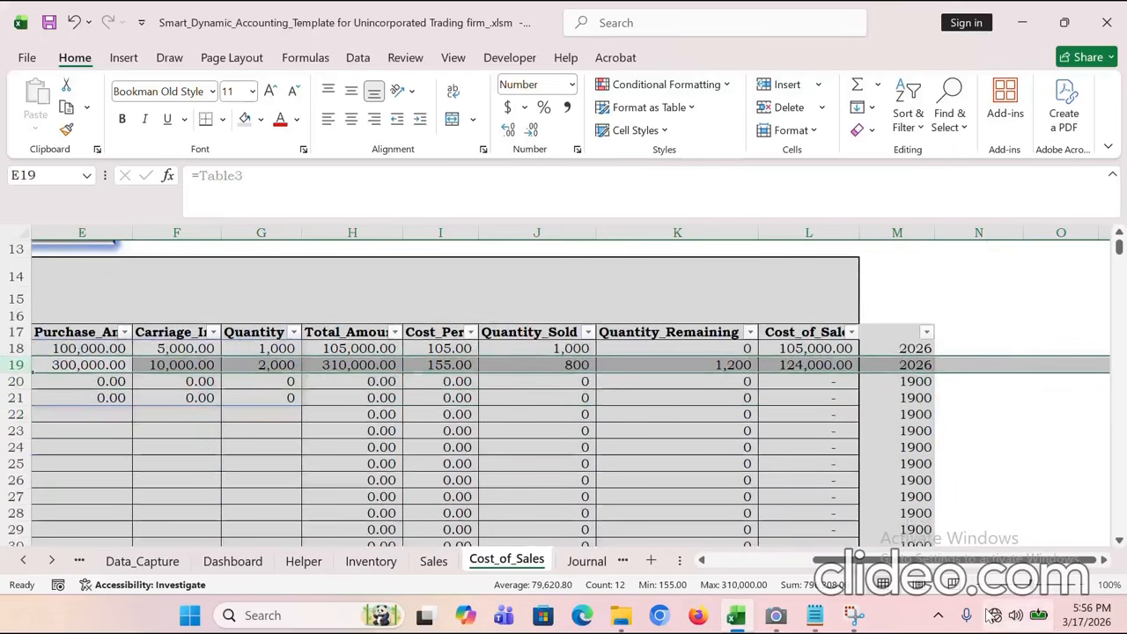
pyautogui.scroll(3, 1057, 388)
pyautogui.click(997, 397)
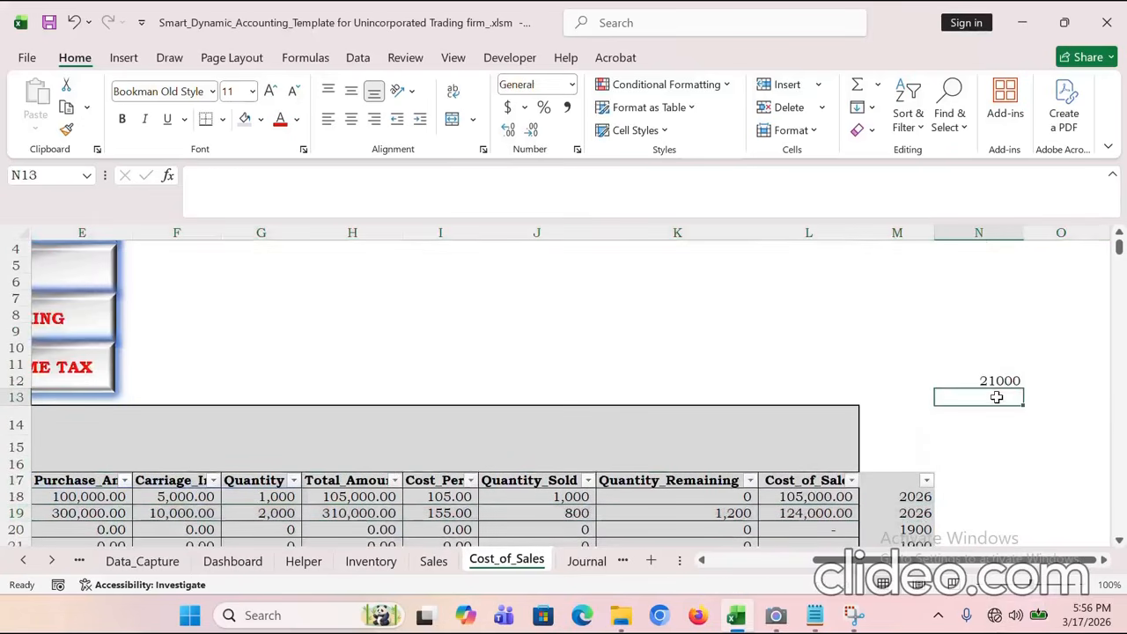
pyautogui.write('=')
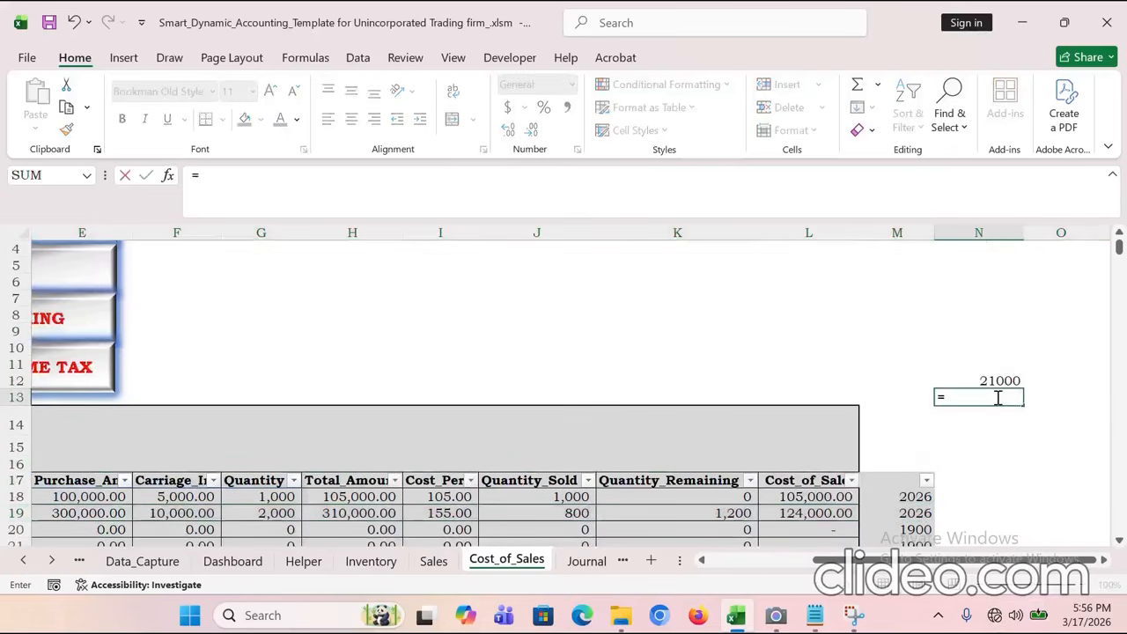
pyautogui.write('800*155')
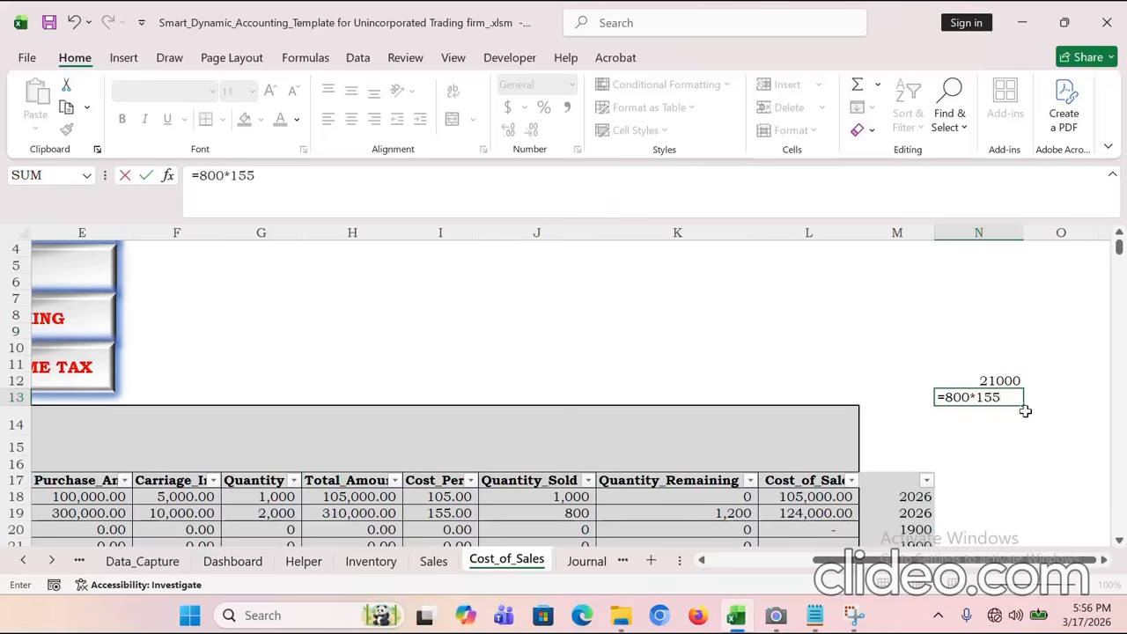
pyautogui.press('Return')
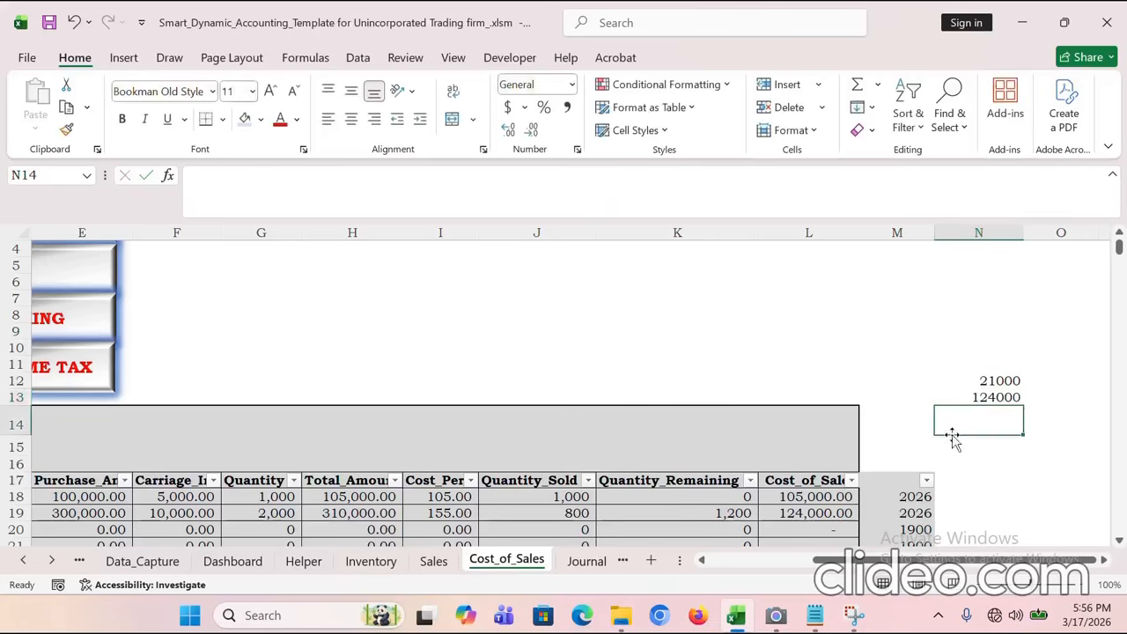
# Step: Total the two cost calculations in cell N14 with =SUM(N12:N13)
pyautogui.scroll(-1, 964, 441)
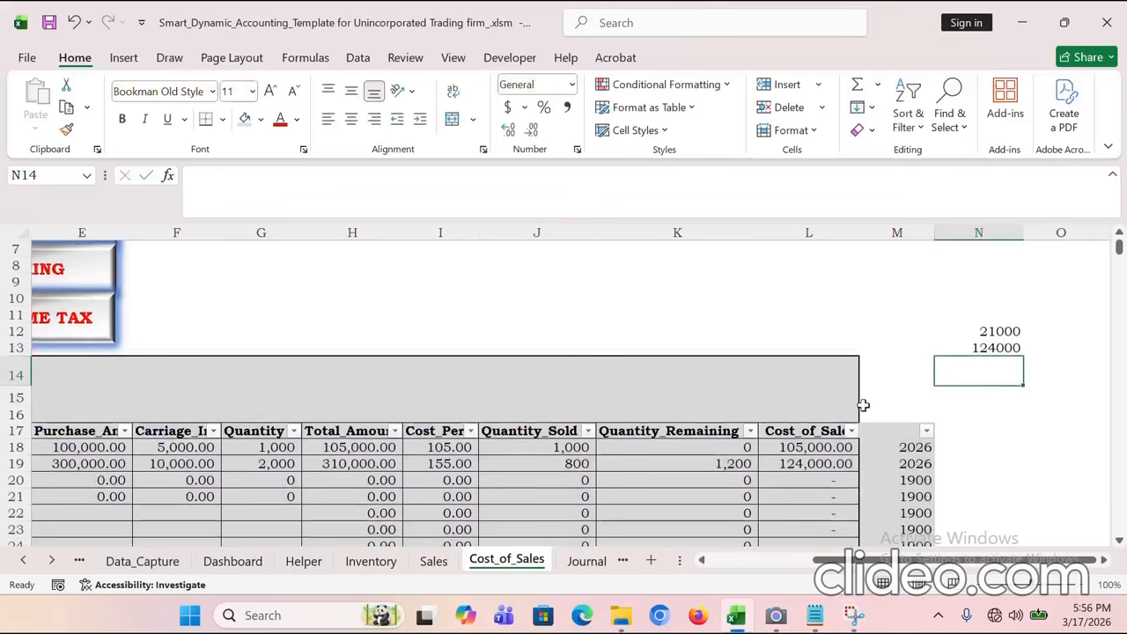
pyautogui.scroll(1, 928, 398)
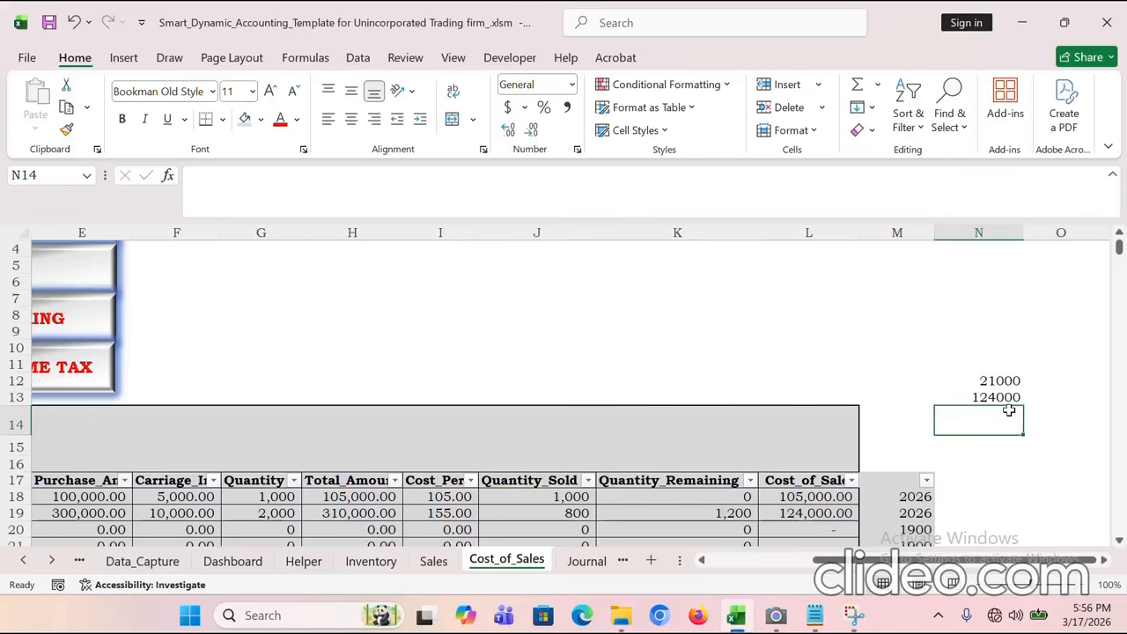
pyautogui.click(859, 86)
pyautogui.click(858, 86)
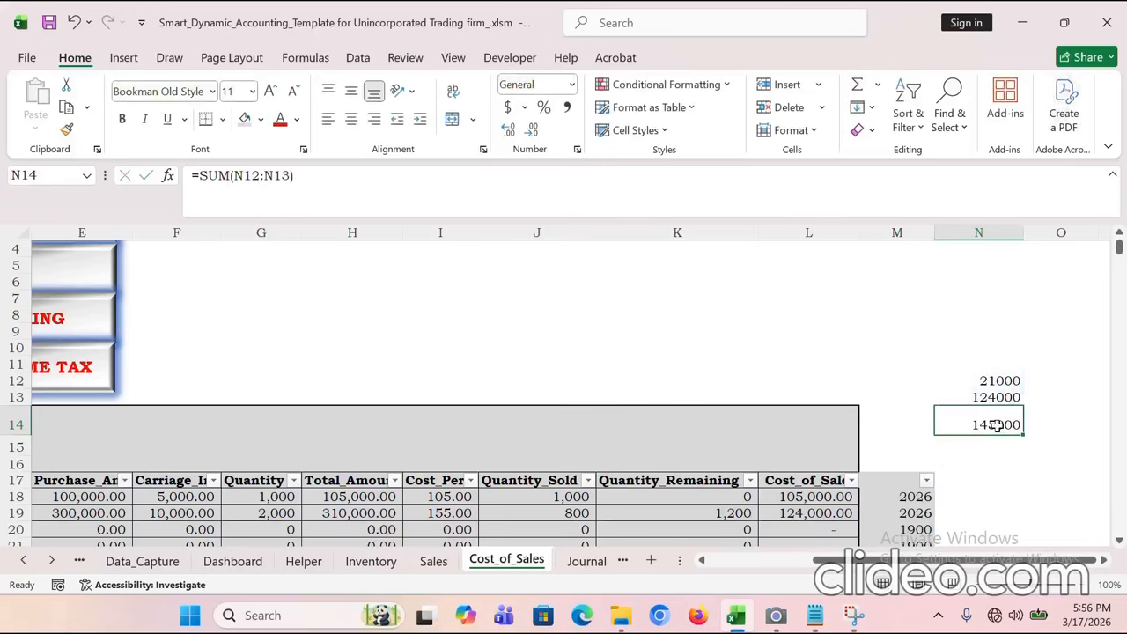
# Step: Examine the cost of sales entry in row 17 of Data_Capture, checking its amount, giver account class and quantity
pyautogui.click(22, 561)
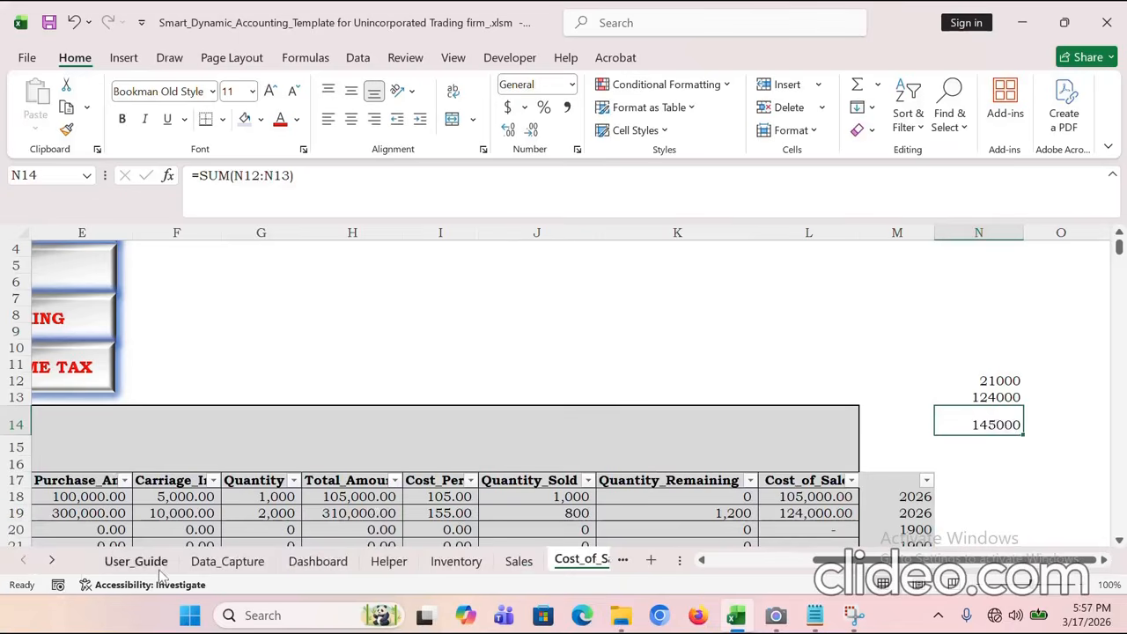
pyautogui.click(227, 561)
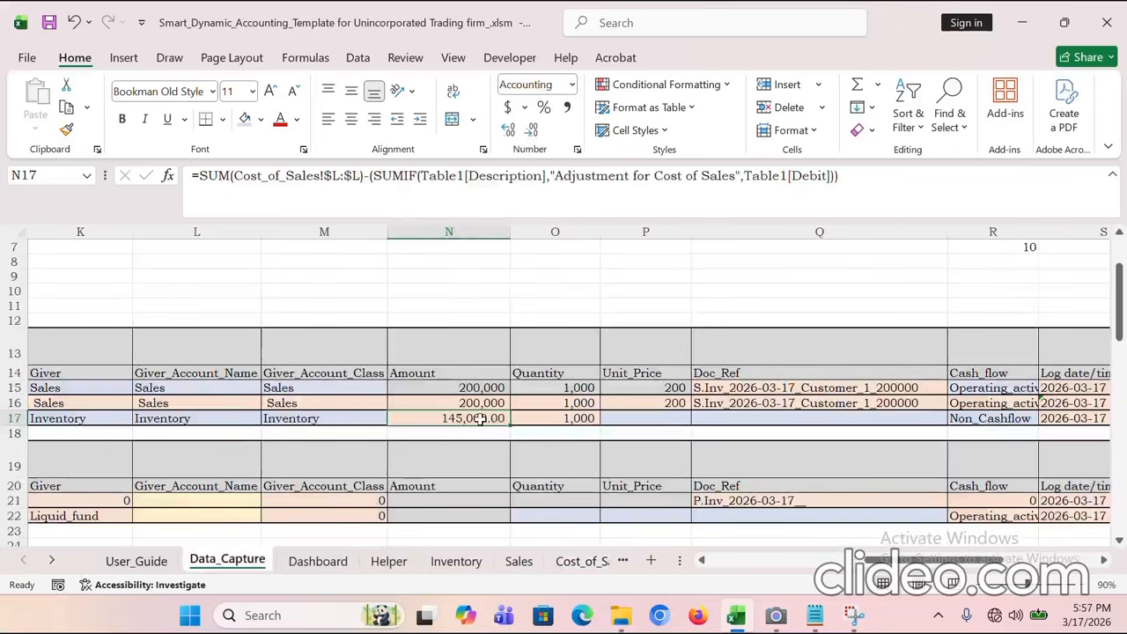
pyautogui.click(563, 418)
pyautogui.click(472, 419)
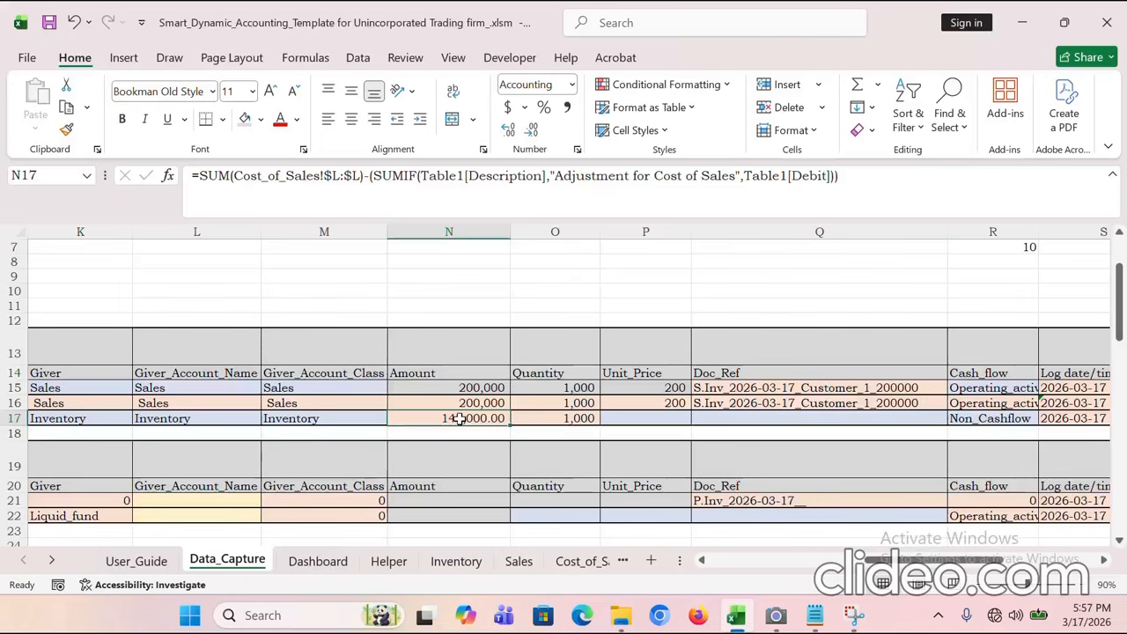
pyautogui.click(309, 421)
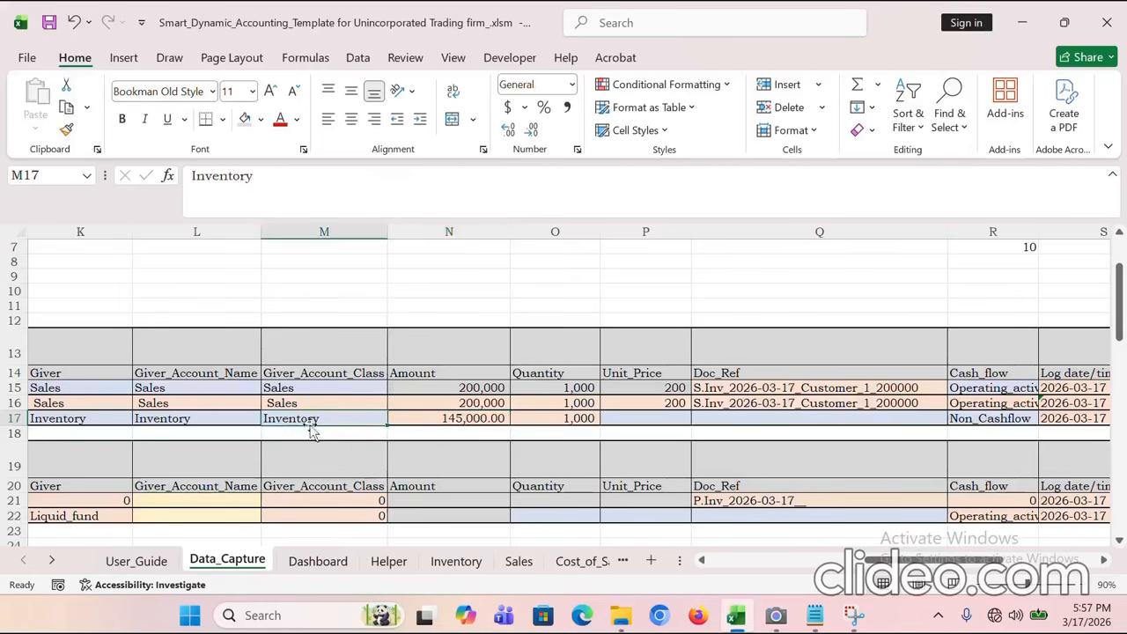
pyautogui.click(489, 420)
pyautogui.click(555, 421)
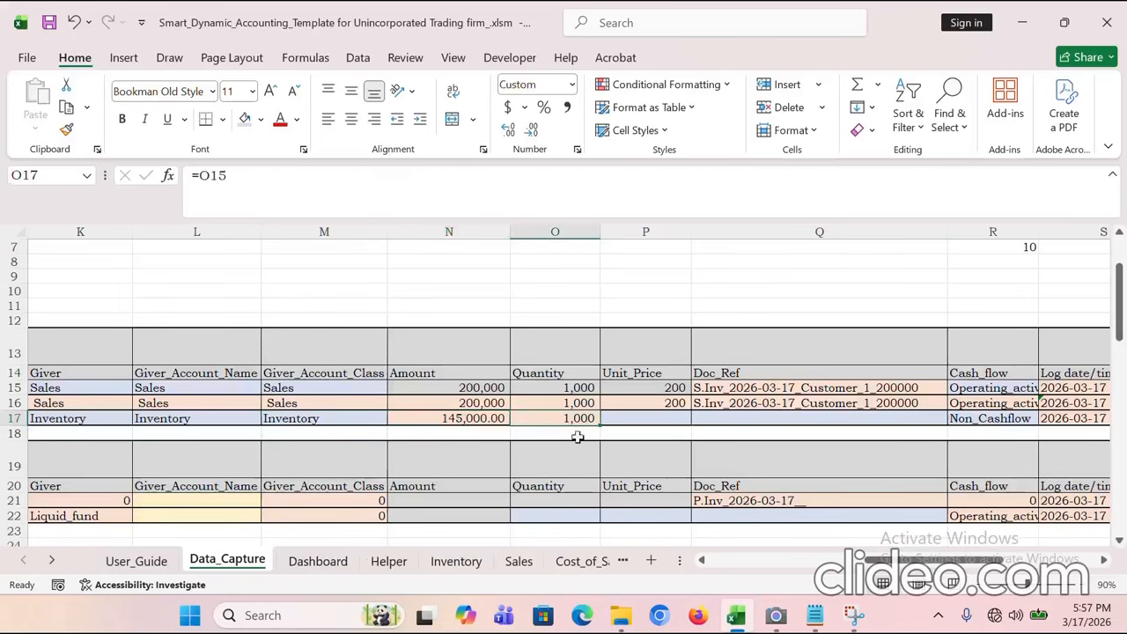
# Step: Post the cost of sales entry for the credit sale from Data_Capture, with confirmation
pyautogui.moveTo(930, 563); pyautogui.dragTo(935, 564)
pyautogui.click(786, 420)
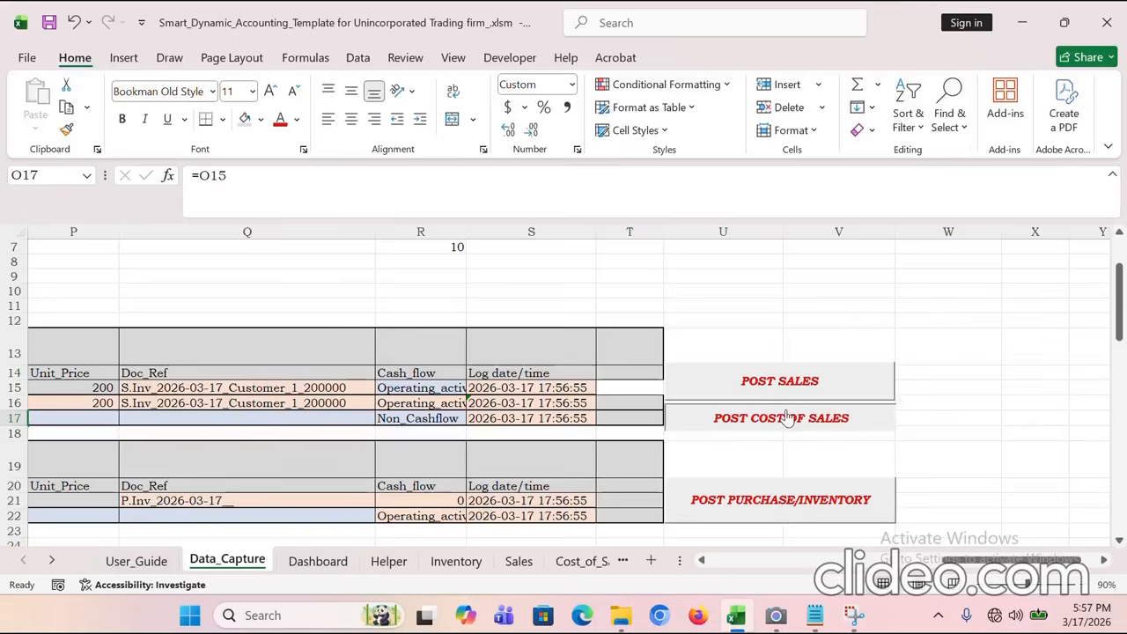
pyautogui.click(610, 372)
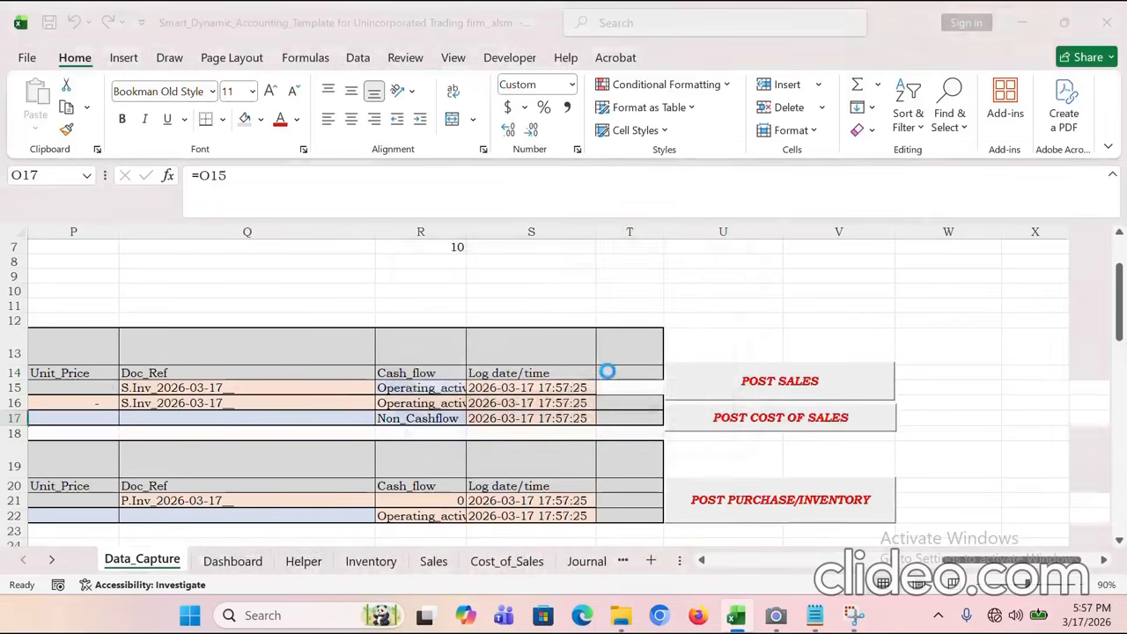
pyautogui.click(684, 373)
# Step: Check the sales and inventory posting rows in Data_Capture after the posting
pyautogui.moveTo(967, 561); pyautogui.dragTo(886, 573)
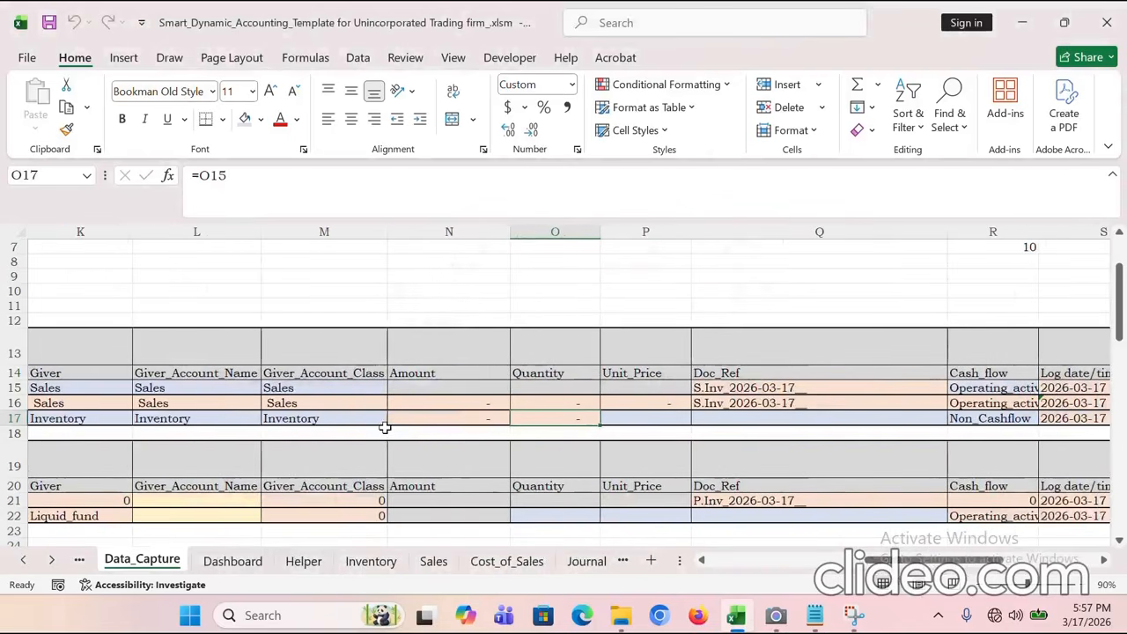
pyautogui.click(284, 385)
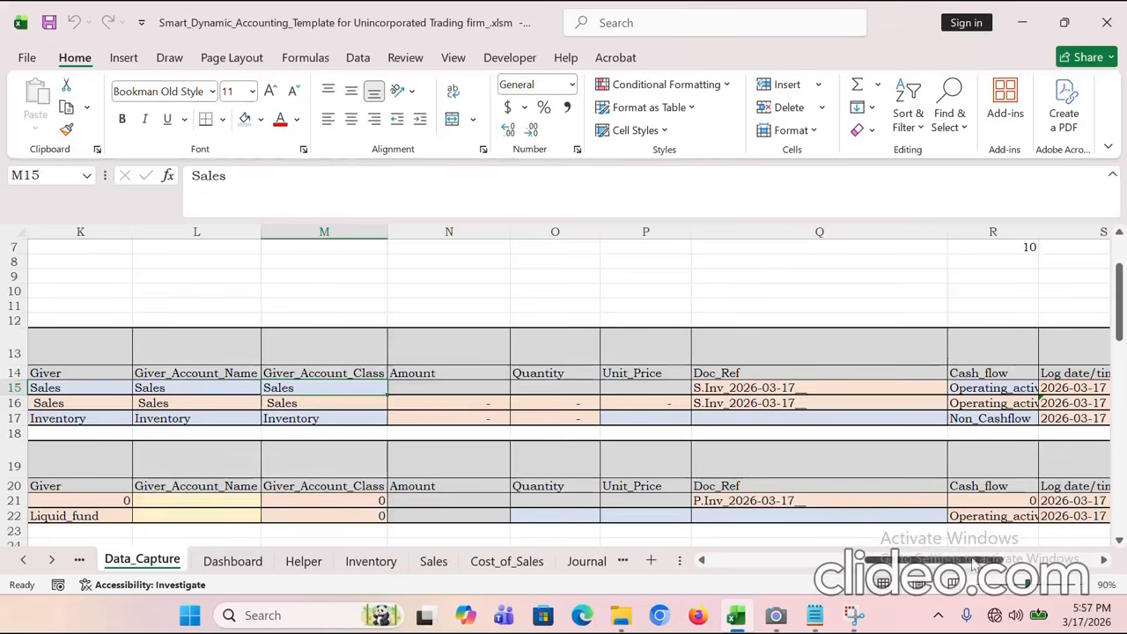
pyautogui.moveTo(899, 562); pyautogui.dragTo(868, 560)
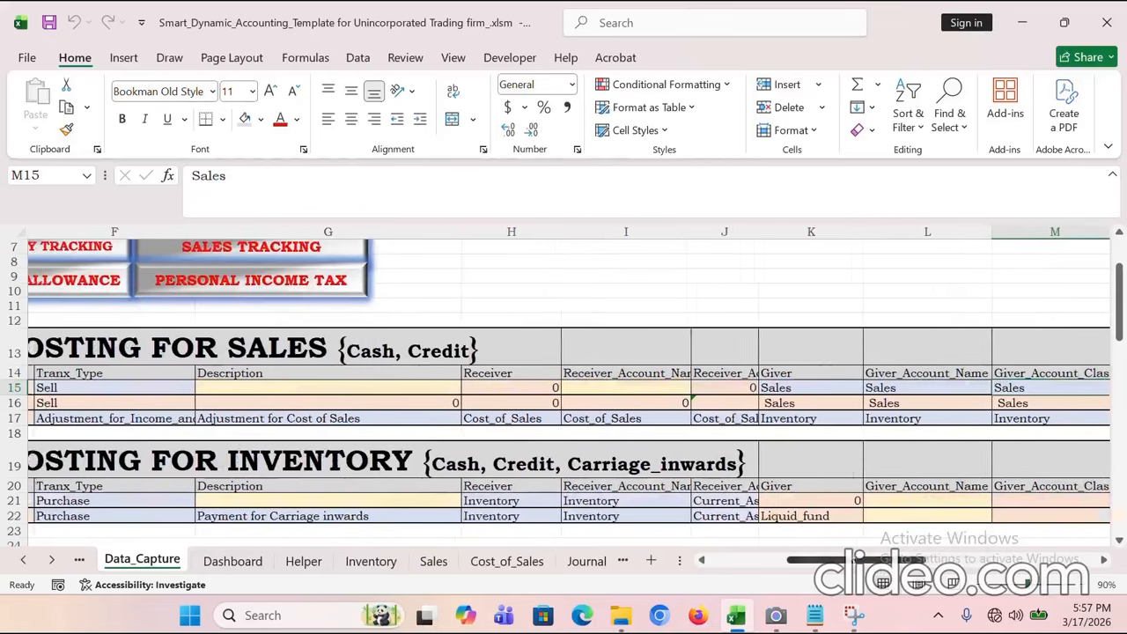
pyautogui.scroll(-3, 419, 528)
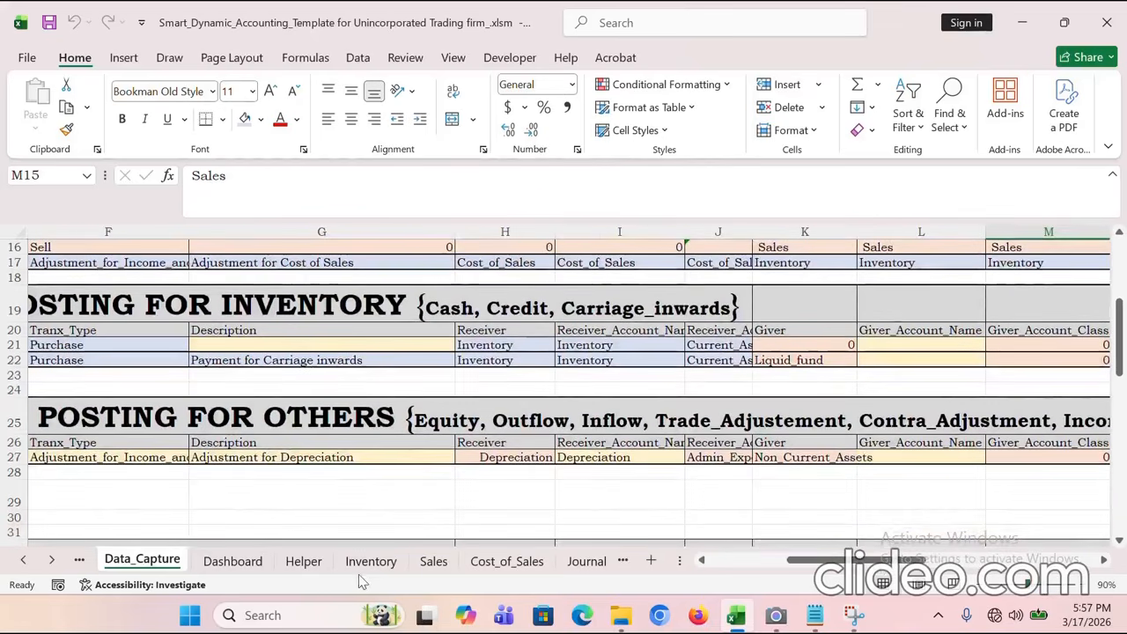
# Step: Review the recorded purchases in Inventory, the amounts and quantities in Sales, and the unit costs in Cost_of_Sales
pyautogui.click(370, 570)
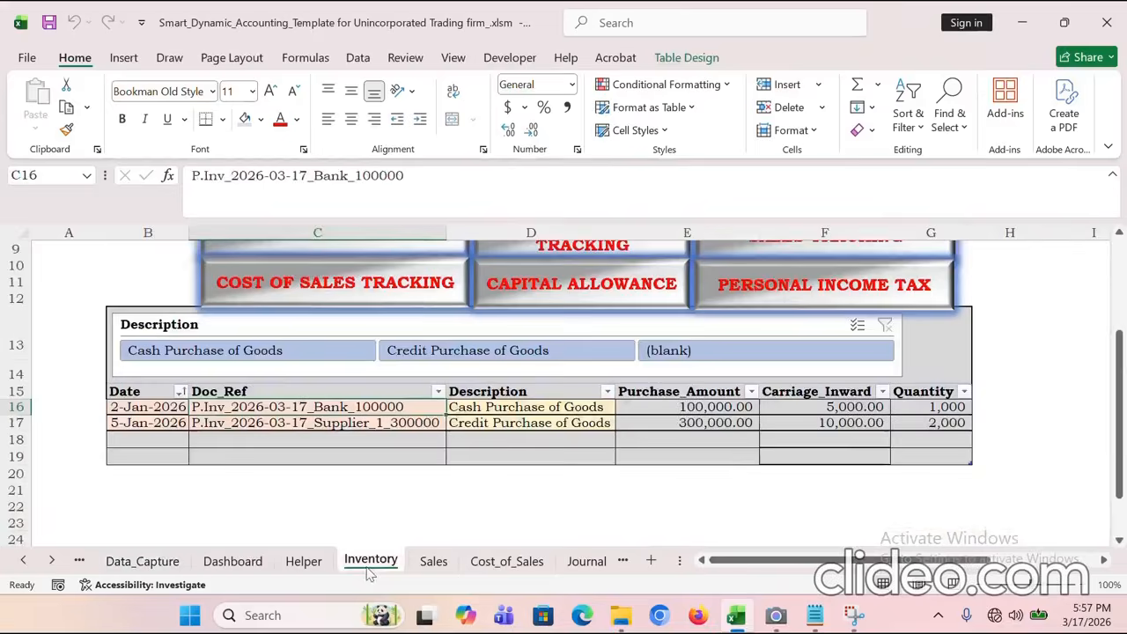
pyautogui.click(433, 563)
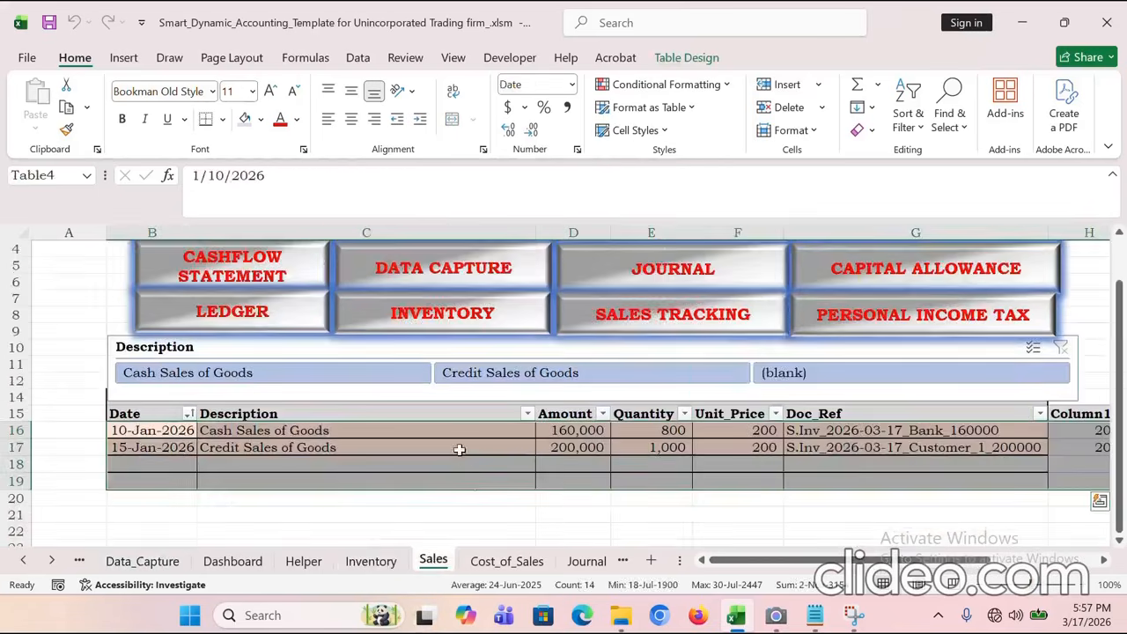
pyautogui.click(572, 448)
pyautogui.click(674, 429)
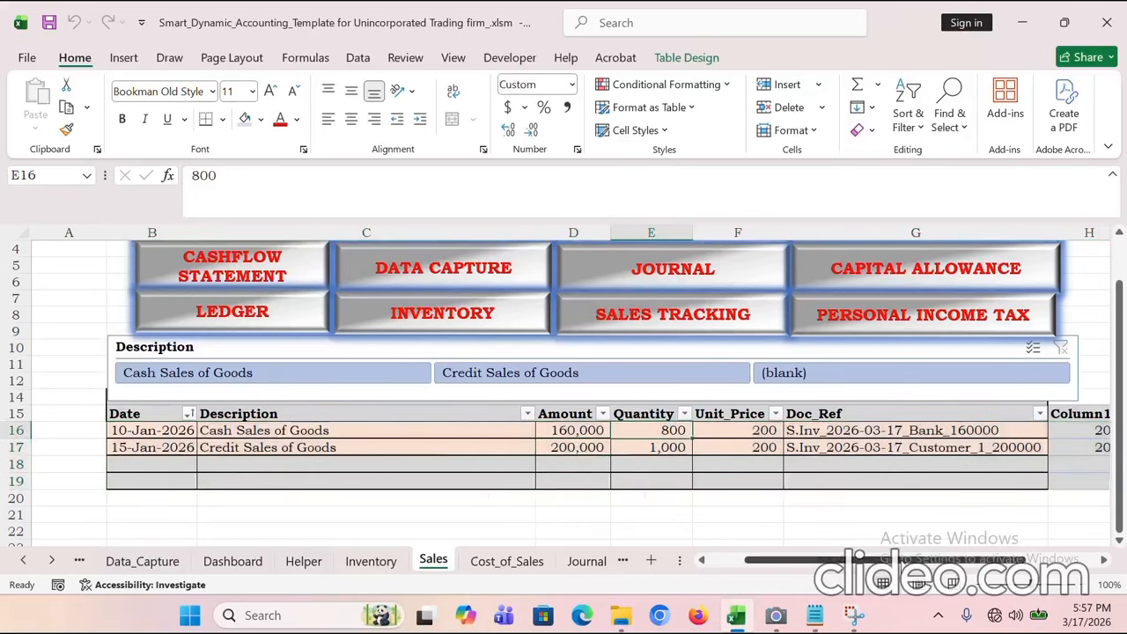
pyautogui.click(512, 561)
pyautogui.scroll(-2, 656, 475)
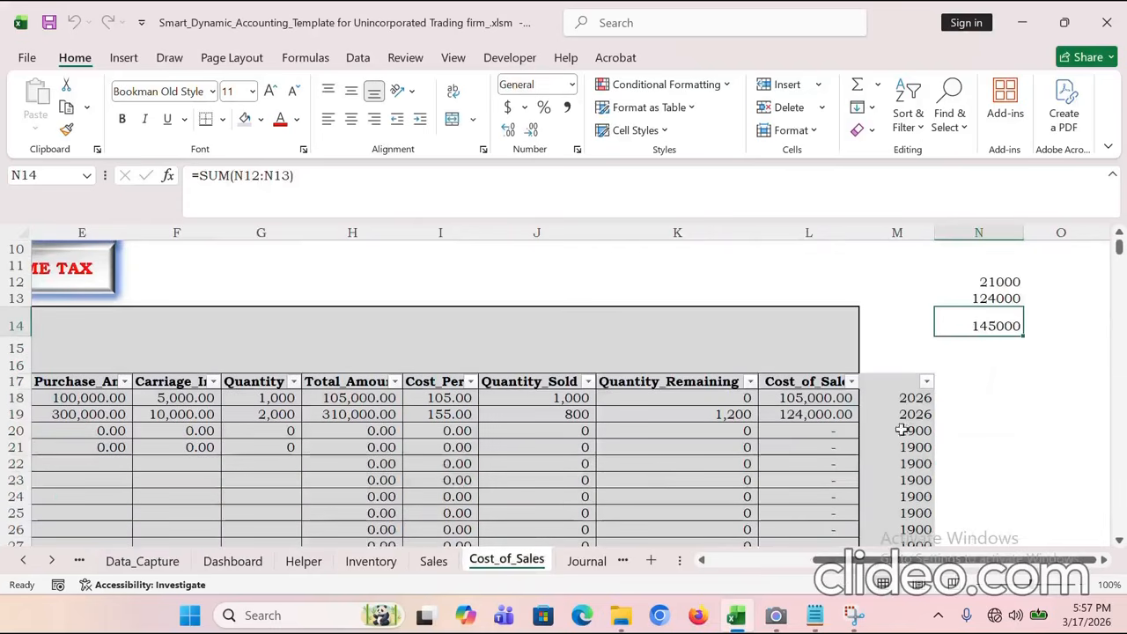
# Step: Examine the Journal entries in rows 16 to 23, including the cost of sales adjustments
pyautogui.click(588, 562)
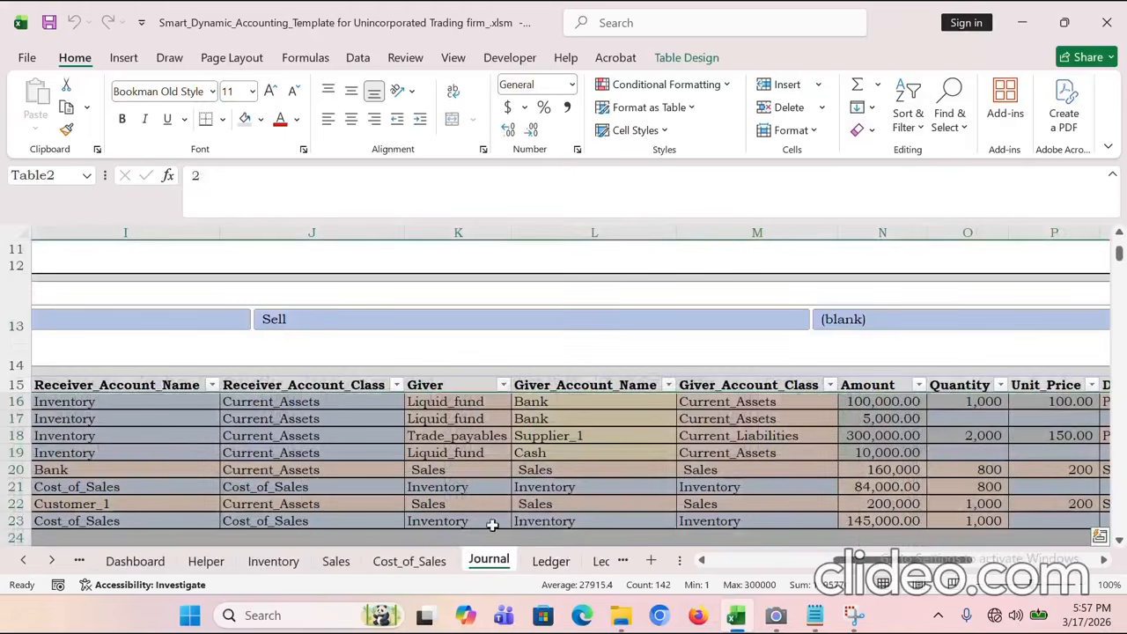
pyautogui.scroll(-2, 492, 525)
pyautogui.moveTo(867, 560); pyautogui.dragTo(811, 564)
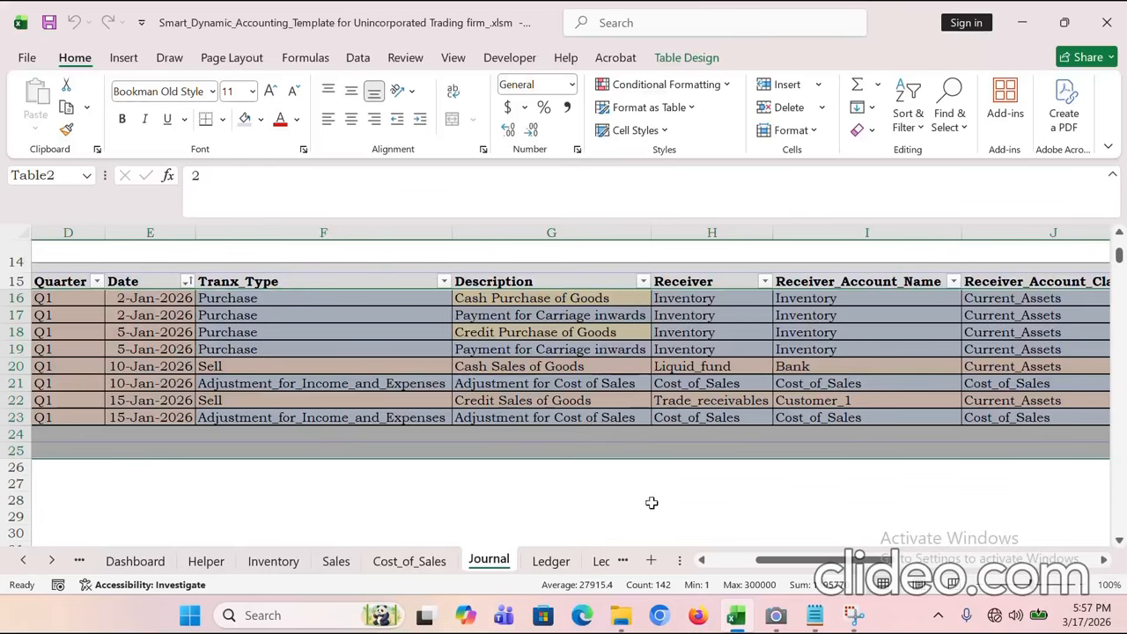
pyautogui.click(588, 385)
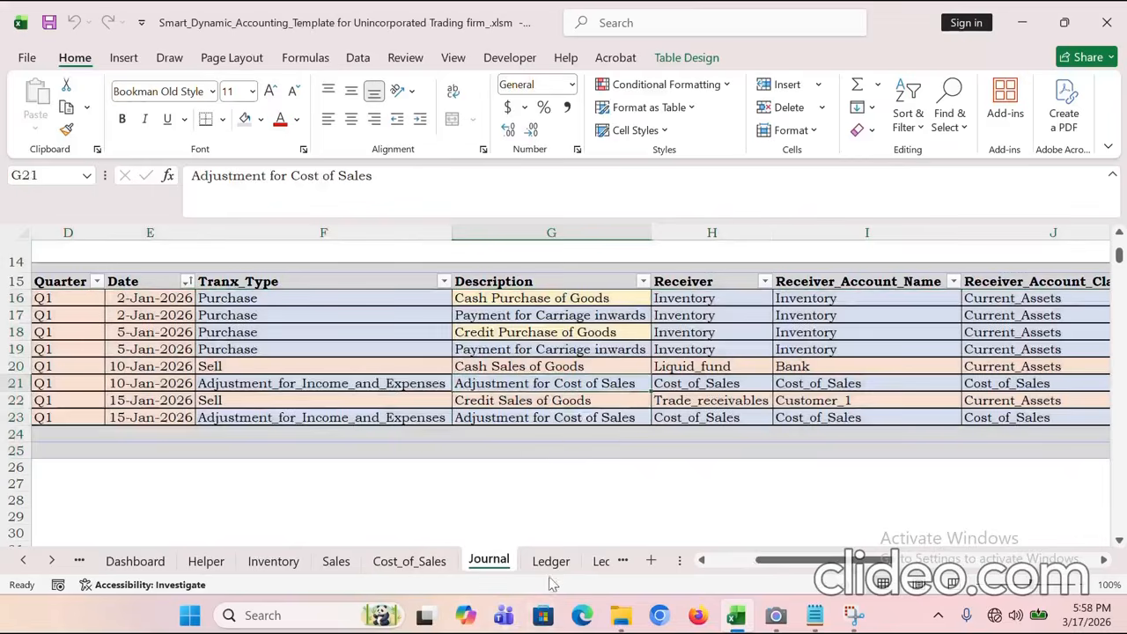
# Step: Select rows 86 to 101 in the Ledger sheet and examine their accounts, debits and credits
pyautogui.click(550, 561)
pyautogui.scroll(7, 647, 519)
pyautogui.scroll(-7, 647, 519)
pyautogui.moveTo(17, 315); pyautogui.dragTo(11, 500)
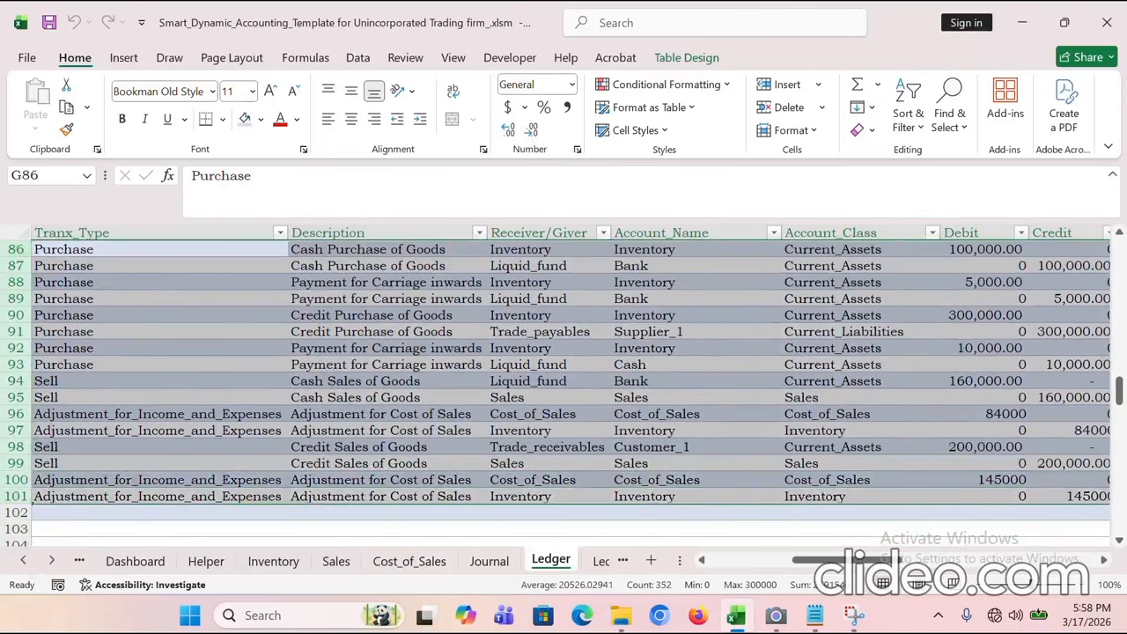
pyautogui.moveTo(868, 561); pyautogui.dragTo(883, 560)
pyautogui.scroll(1, 884, 532)
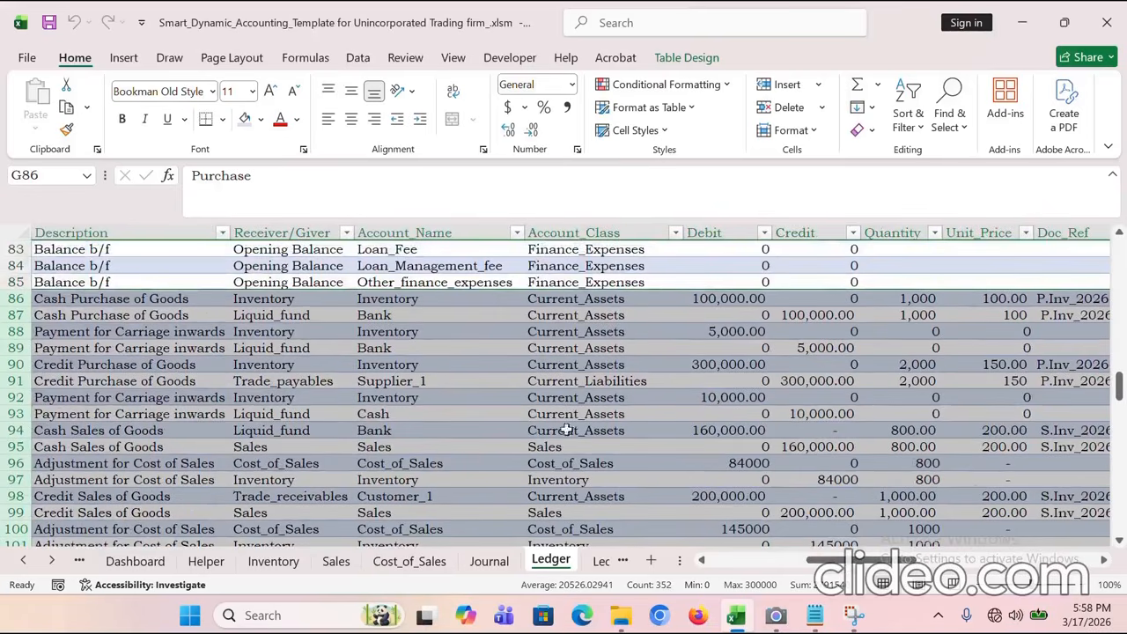
pyautogui.scroll(-2, 660, 440)
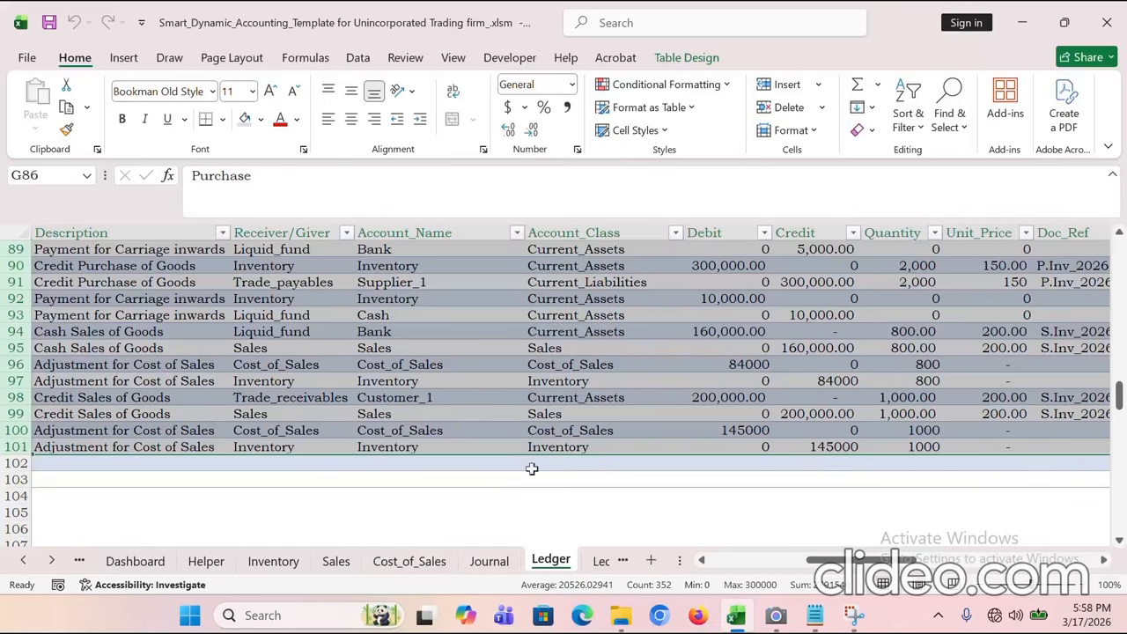
# Step: Check the Cost_of_Sales debit in Ledger row 100 against the Inventory credit in row 101
pyautogui.click(15, 429)
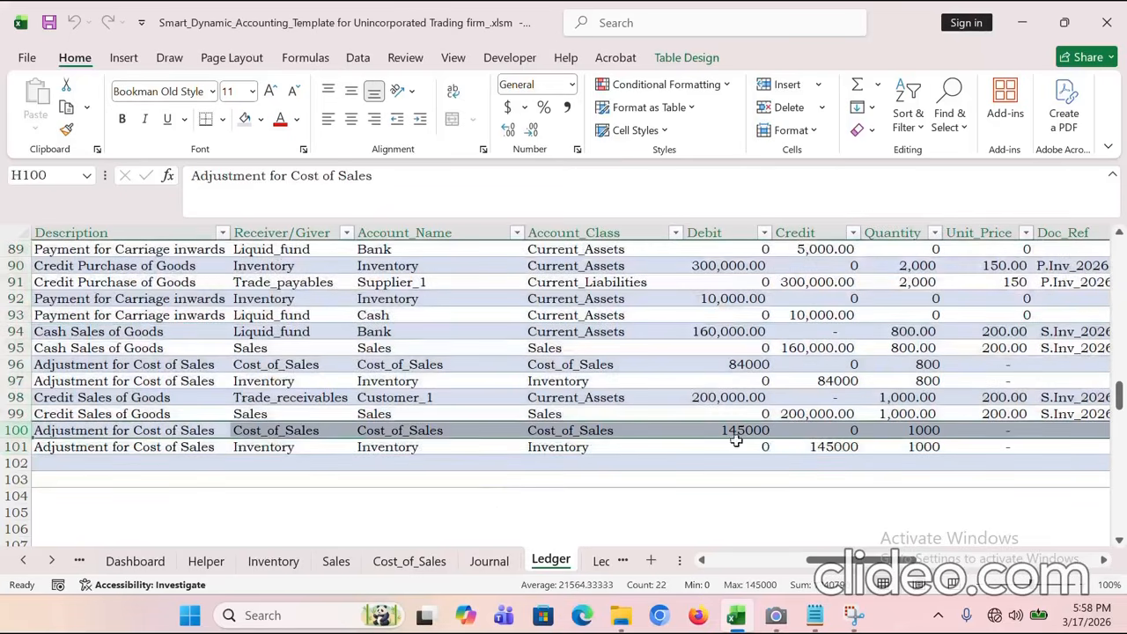
pyautogui.click(743, 430)
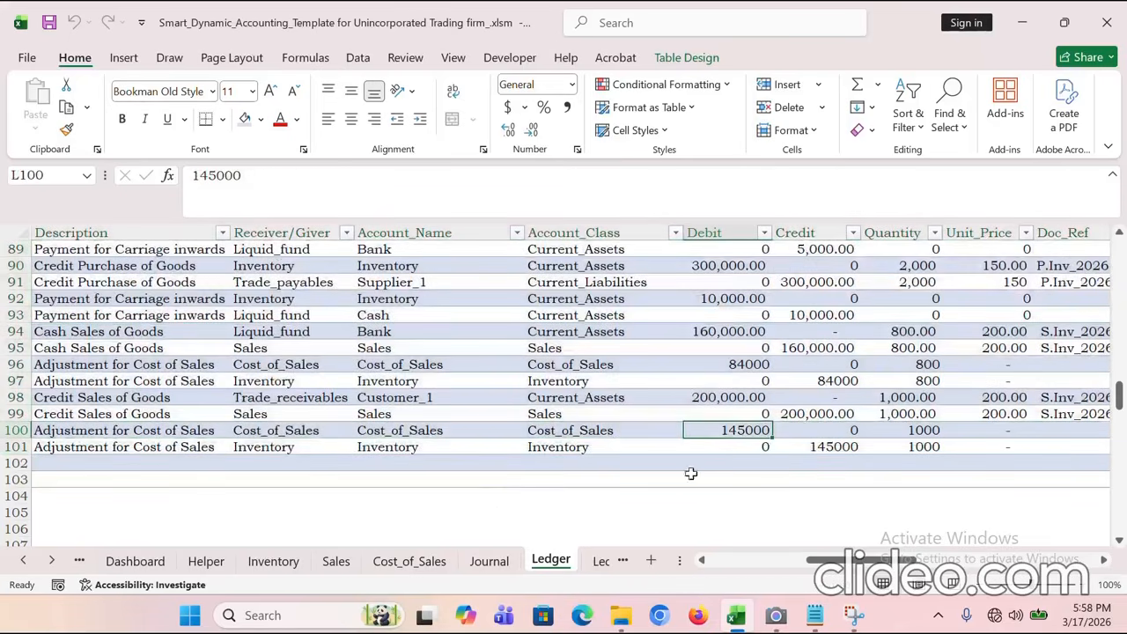
pyautogui.click(844, 450)
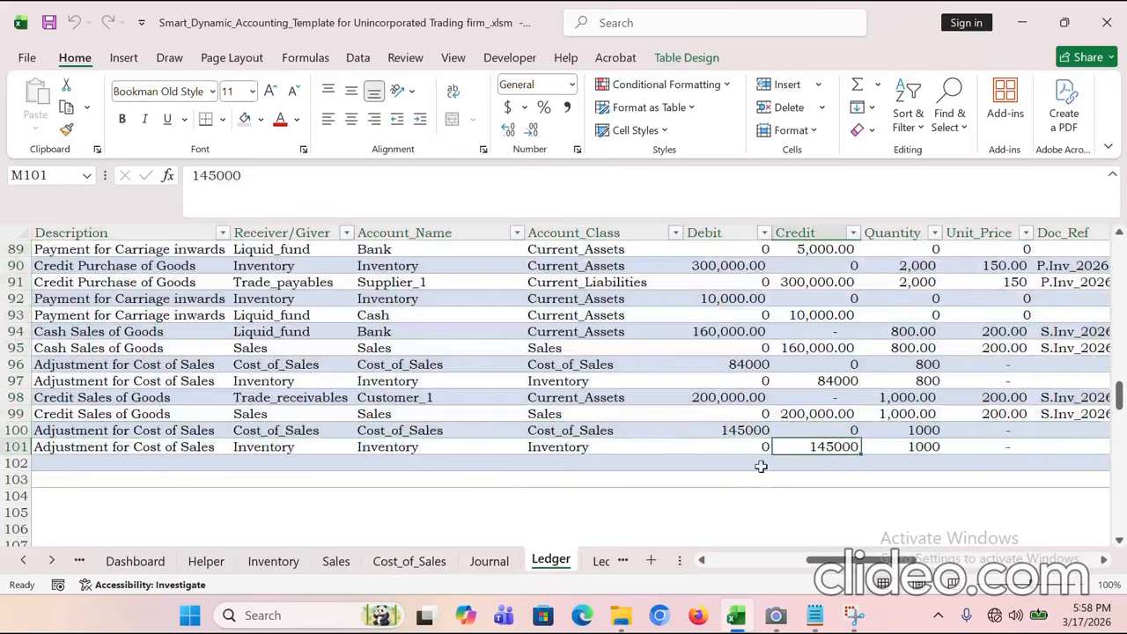
pyautogui.scroll(5, 813, 471)
pyautogui.scroll(-4, 781, 502)
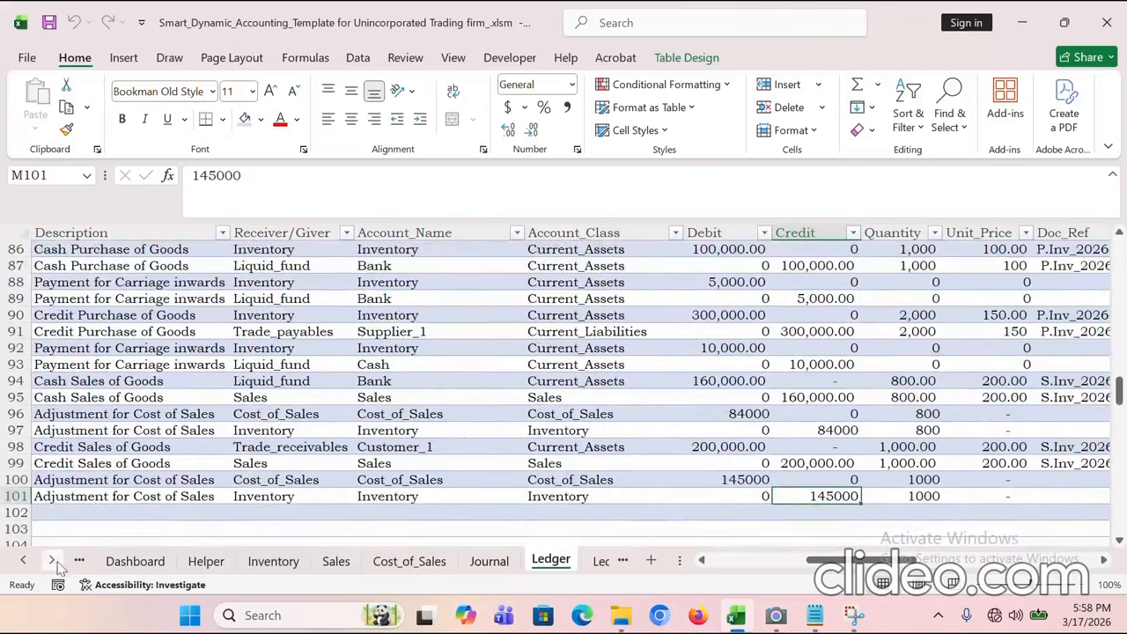
# Step: Open the Trial_Balance sheet and look through its accounts and their balances
pyautogui.click(52, 560)
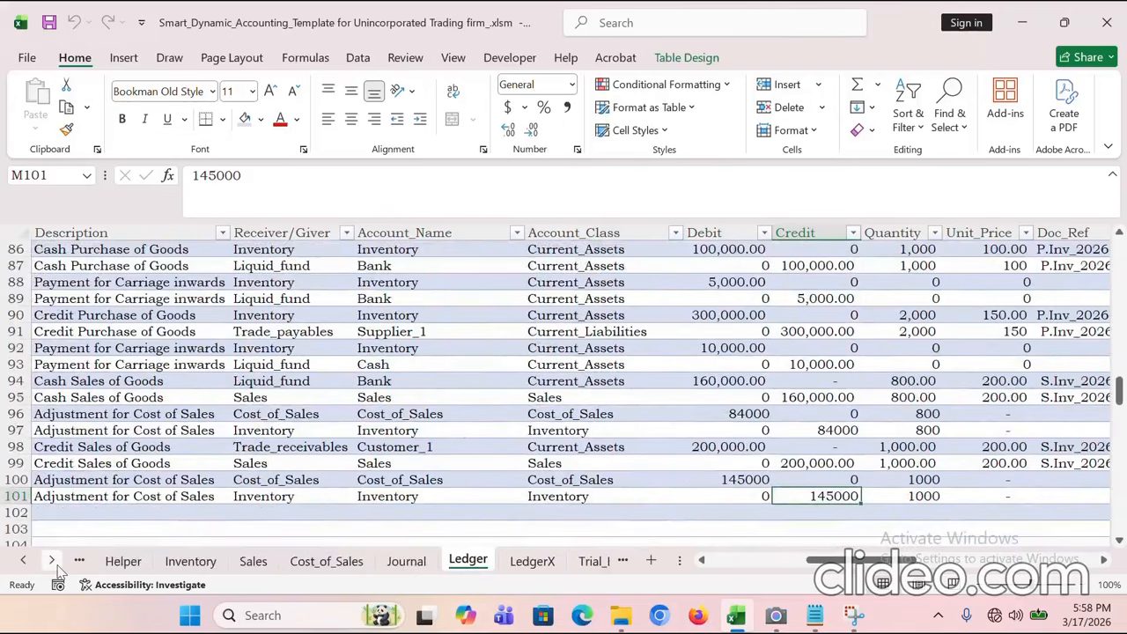
pyautogui.click(52, 560)
pyautogui.click(52, 560)
pyautogui.click(52, 560)
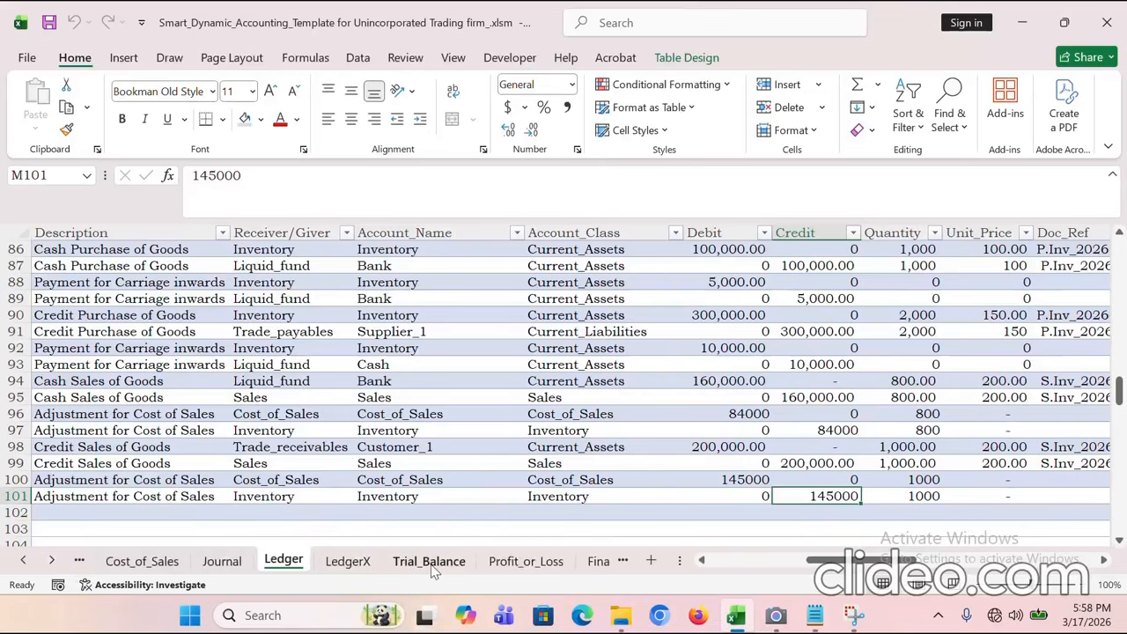
pyautogui.click(429, 562)
pyautogui.scroll(7, 396, 414)
pyautogui.scroll(-20, 399, 439)
pyautogui.scroll(20, 405, 467)
pyautogui.scroll(3, 405, 485)
pyautogui.scroll(-2, 401, 485)
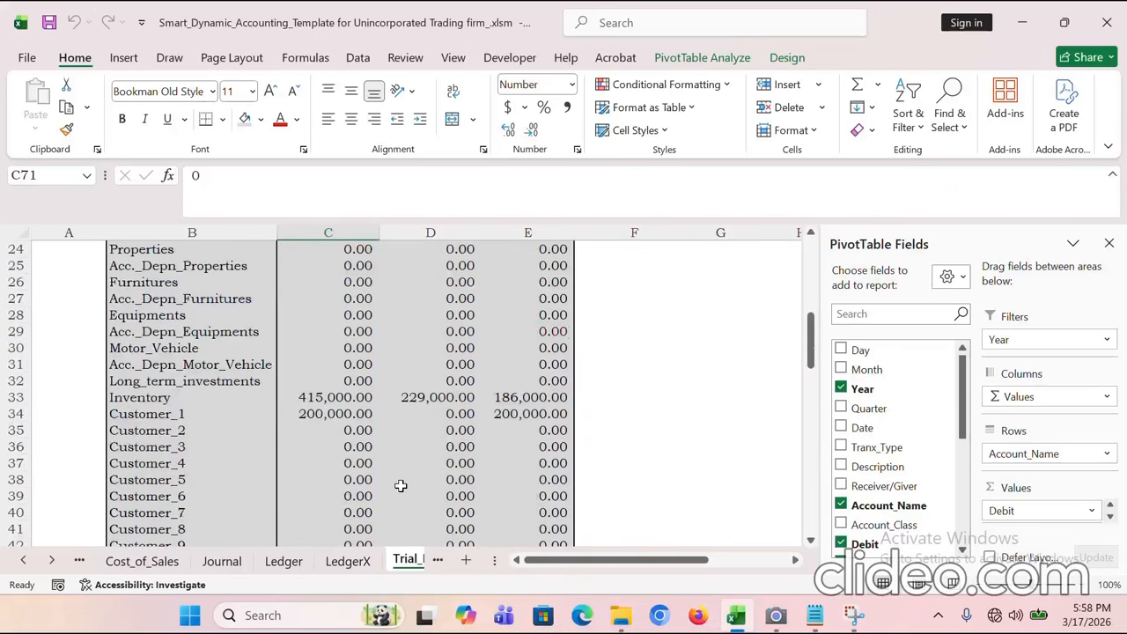
# Step: Check the Inventory debit, credit and net balance in Trial_Balance, along with the Customer_1 debit and net balance
pyautogui.click(323, 399)
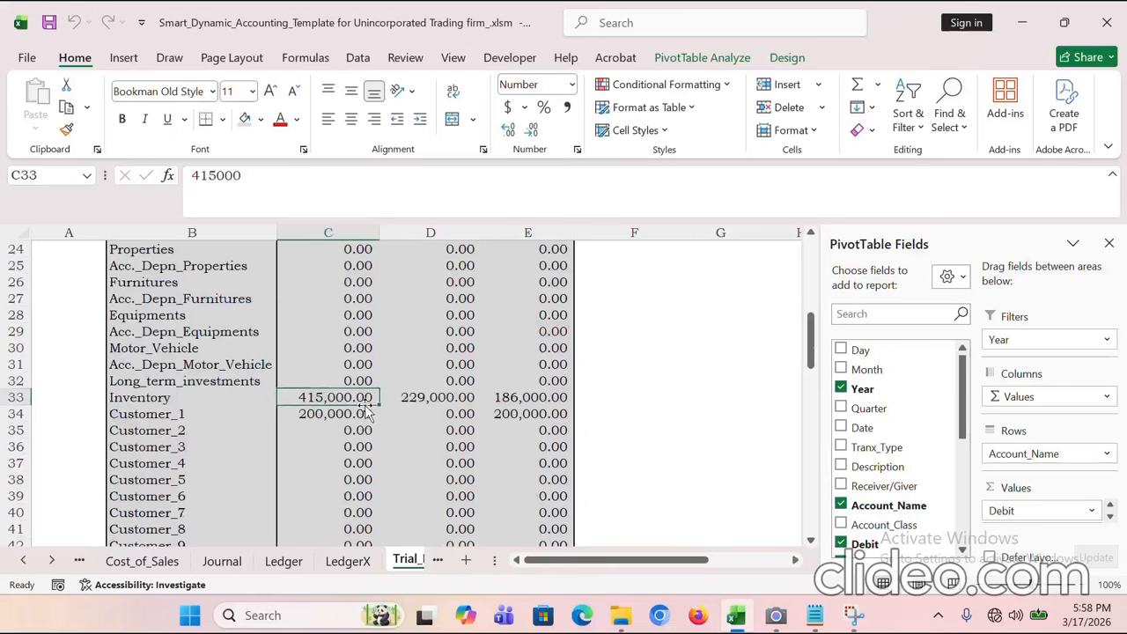
pyautogui.click(424, 401)
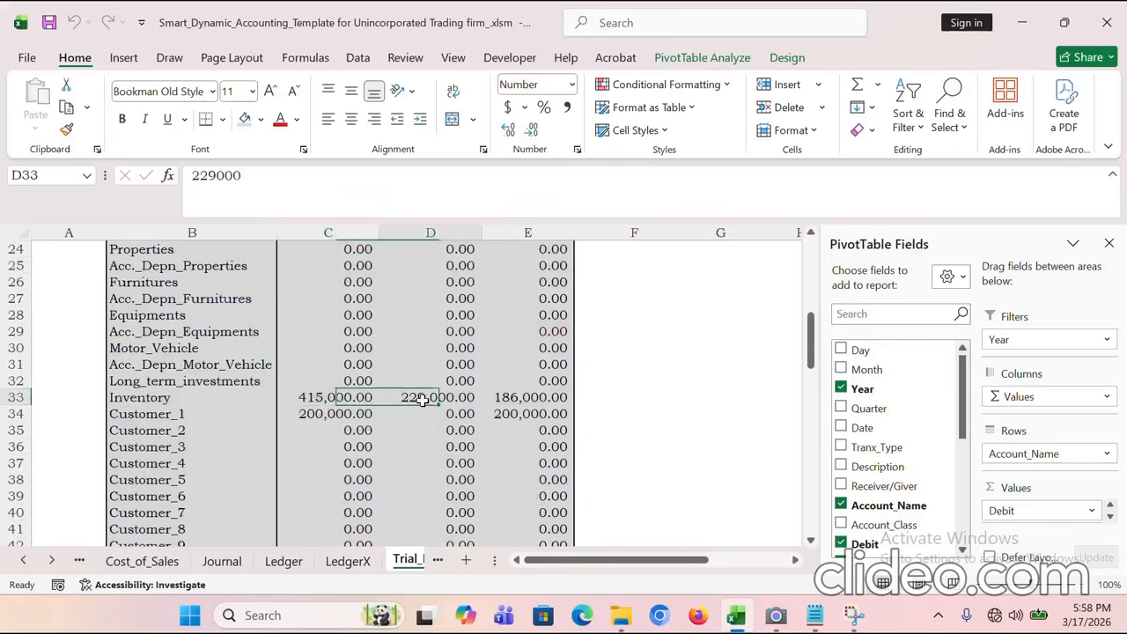
pyautogui.click(534, 397)
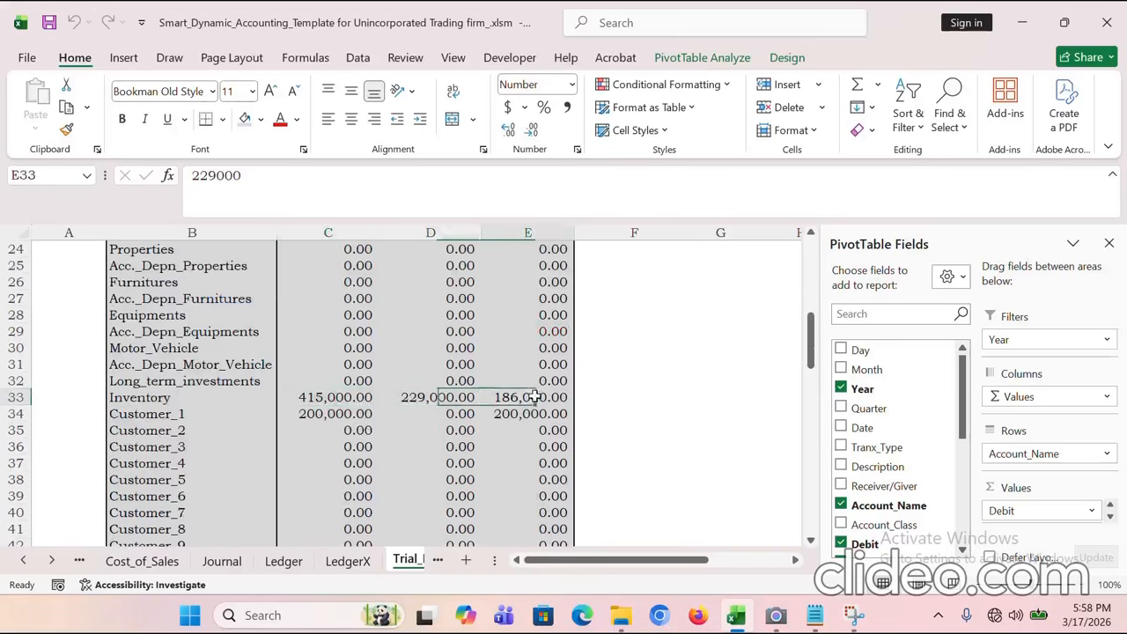
pyautogui.click(308, 416)
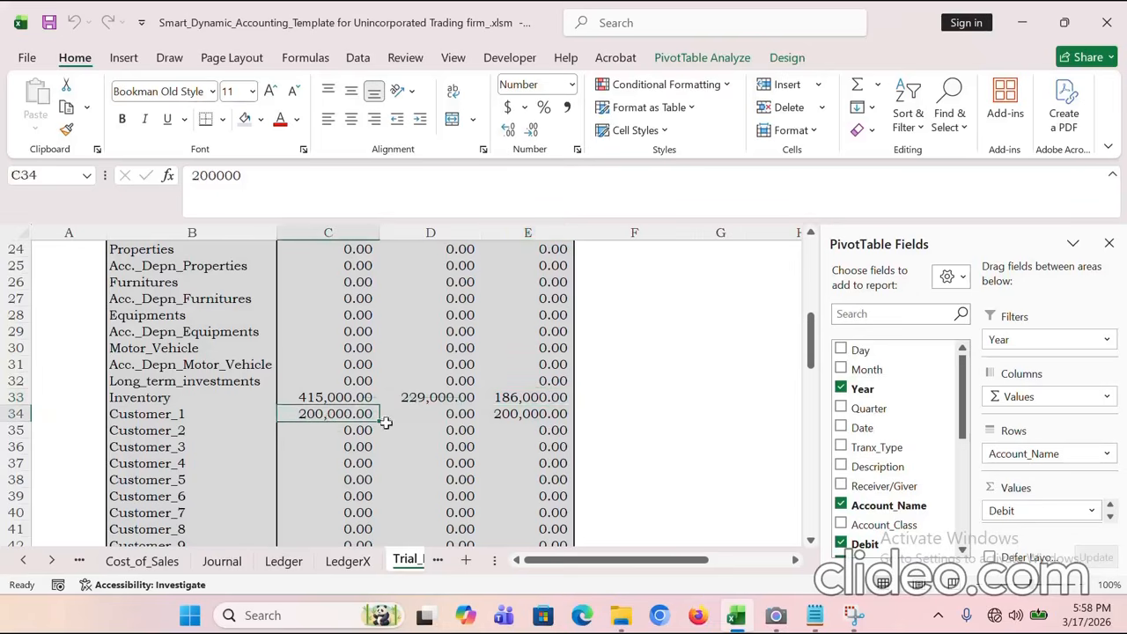
pyautogui.click(510, 420)
pyautogui.scroll(5, 511, 419)
pyautogui.scroll(-5, 519, 419)
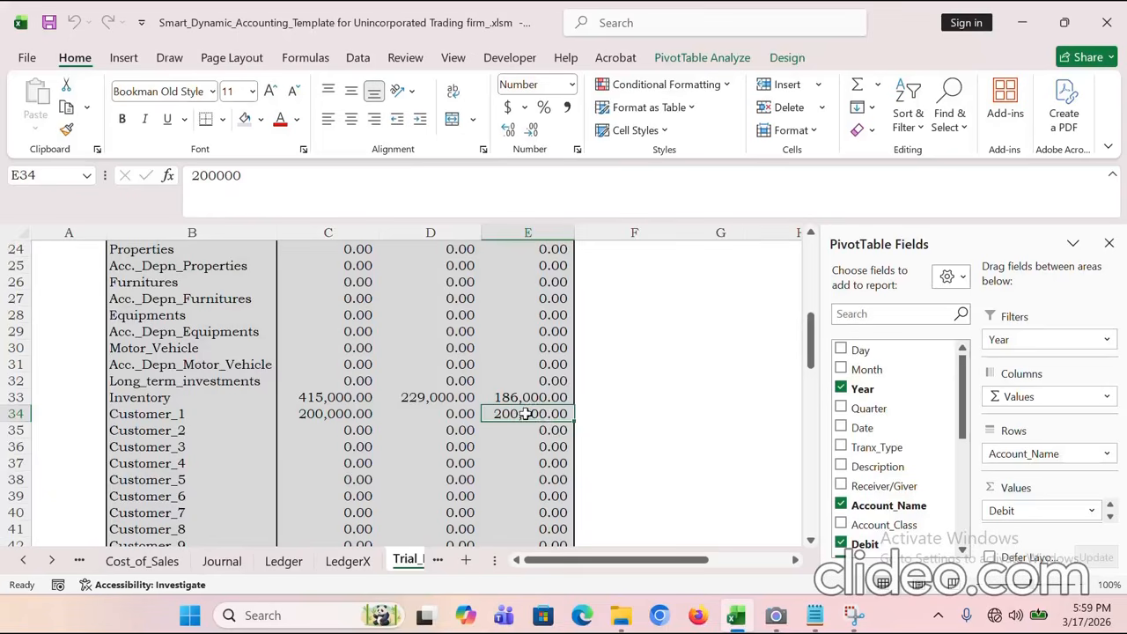
# Step: Check the Cash credit and net balance and the Bank debit and credit in Trial_Balance
pyautogui.scroll(3, 525, 414)
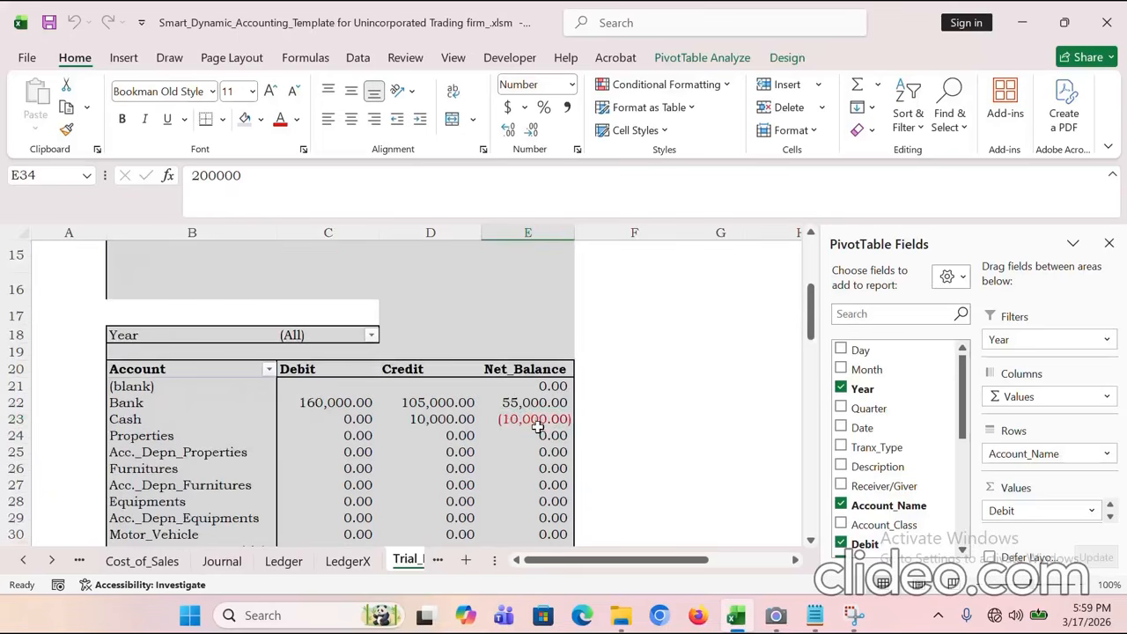
pyautogui.click(474, 420)
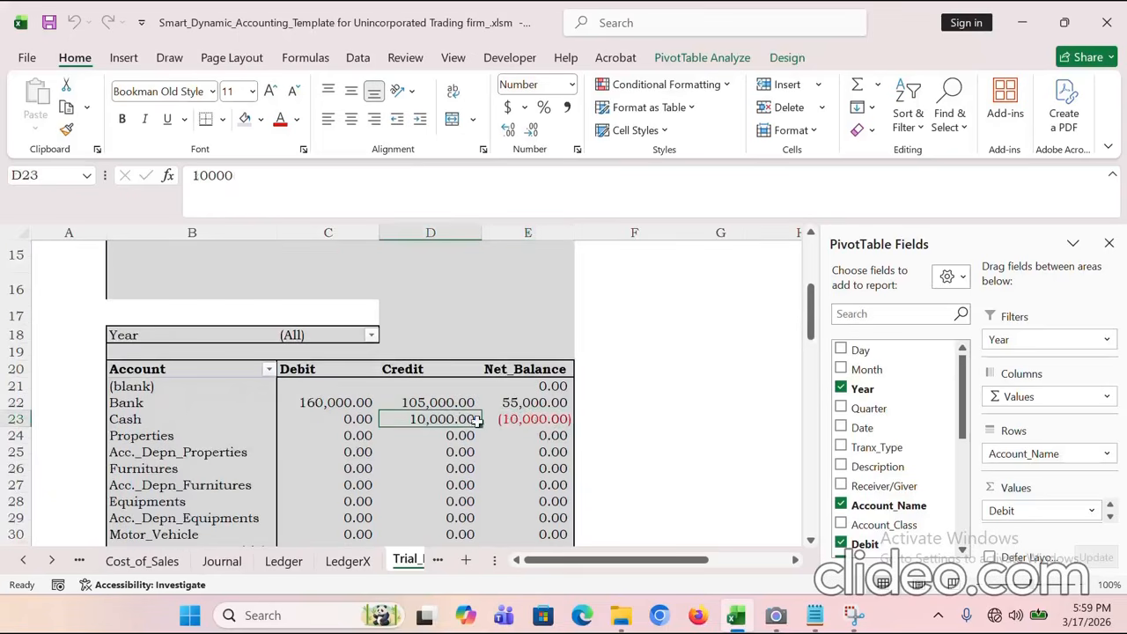
pyautogui.click(527, 421)
pyautogui.moveTo(503, 420)
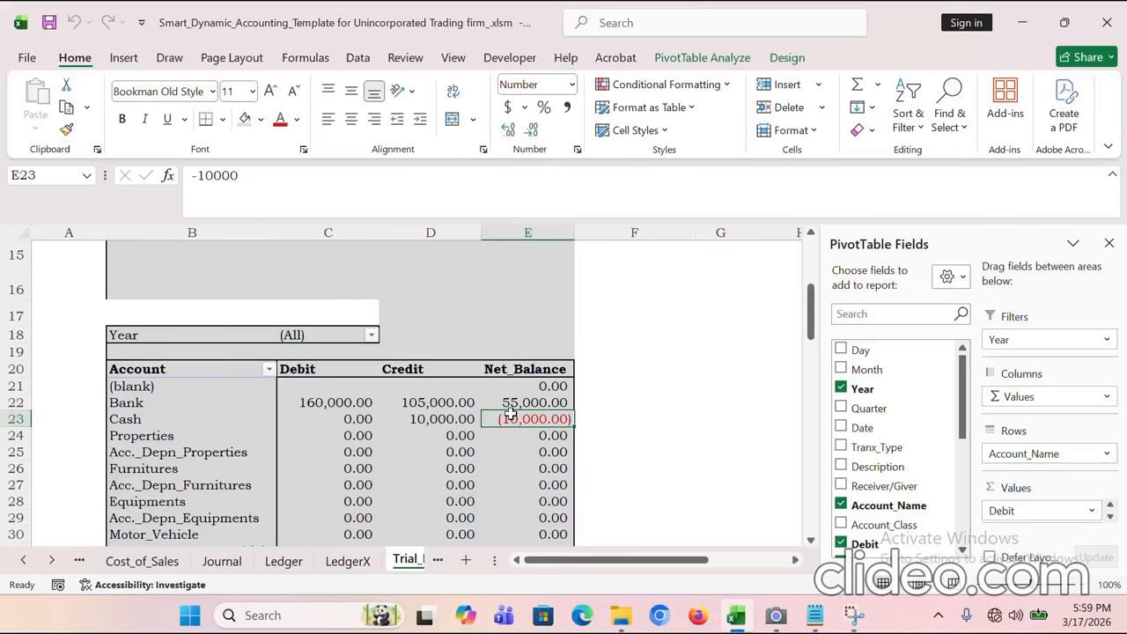
pyautogui.click(298, 401)
pyautogui.click(445, 403)
# Step: Check the Supplier_1 credit and the Sales and Cost_of_Sales rows in Trial_Balance
pyautogui.scroll(-7, 475, 458)
pyautogui.click(404, 435)
pyautogui.scroll(-6, 404, 433)
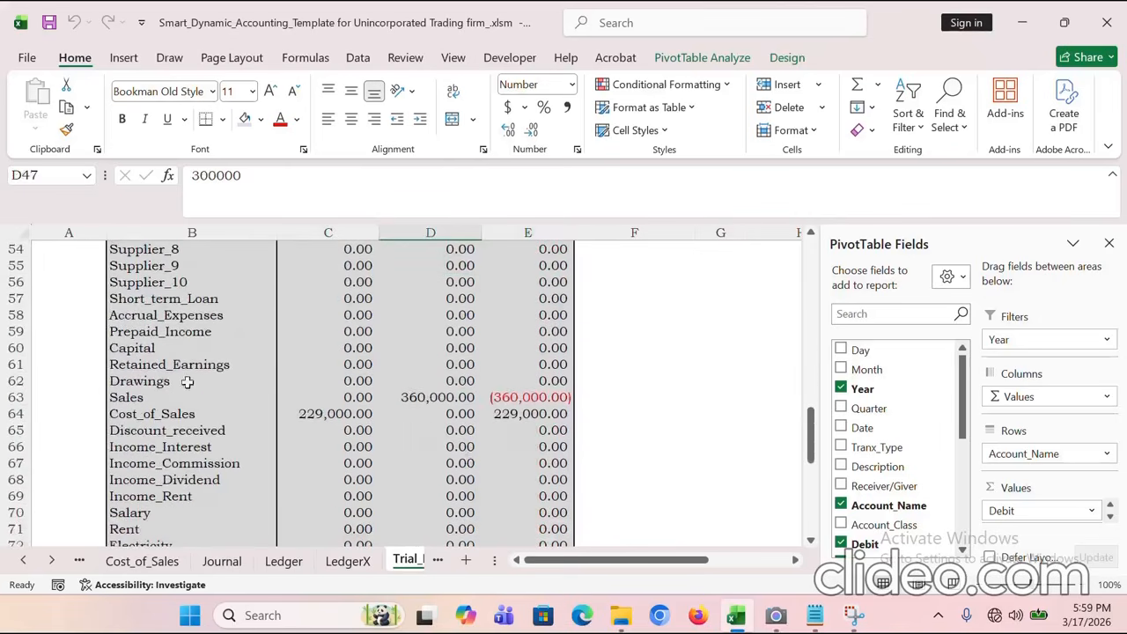
pyautogui.moveTo(117, 401); pyautogui.dragTo(546, 398)
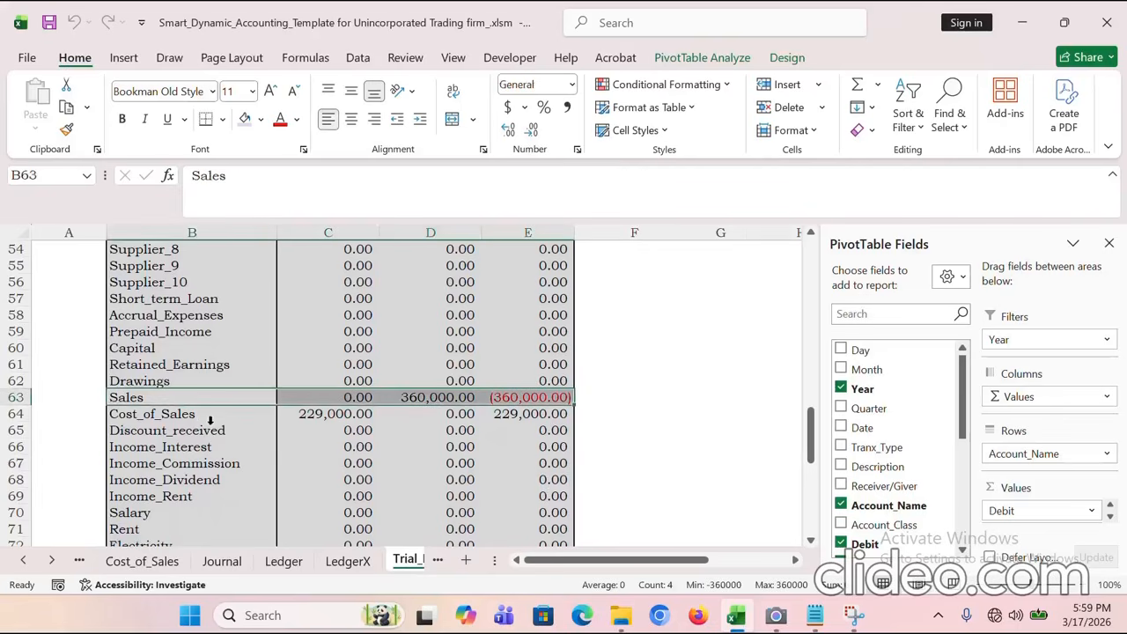
pyautogui.moveTo(203, 418); pyautogui.dragTo(532, 418)
# Step: Compare the debit, credit and net balance in the Grand Total row of Trial_Balance
pyautogui.scroll(-8, 523, 465)
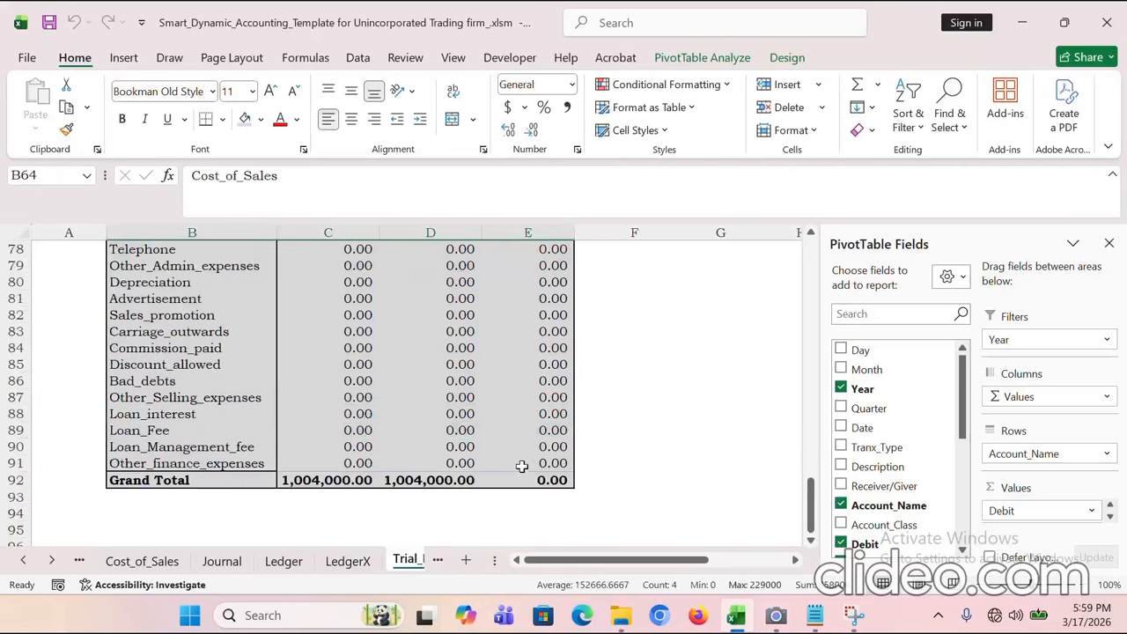
pyautogui.click(313, 488)
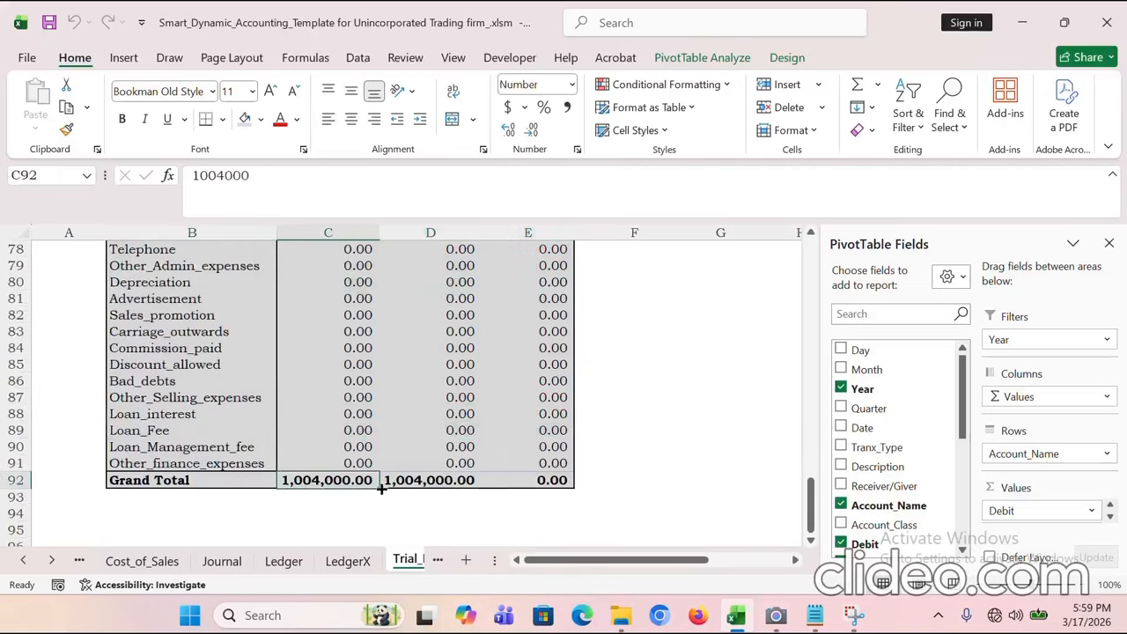
pyautogui.click(431, 487)
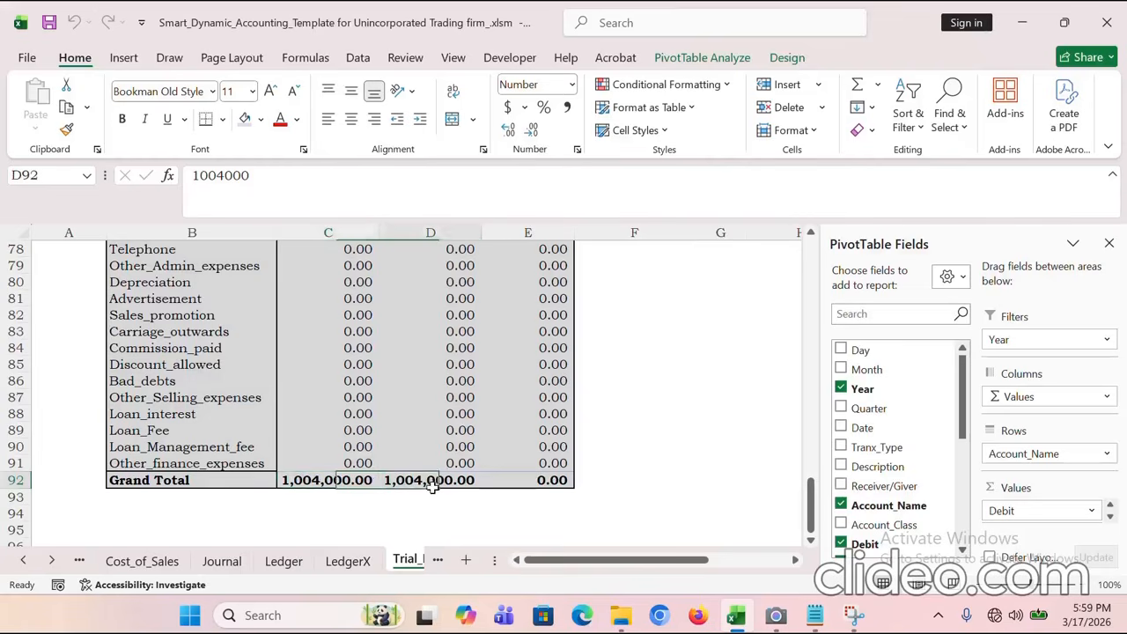
pyautogui.click(544, 482)
pyautogui.scroll(19, 517, 513)
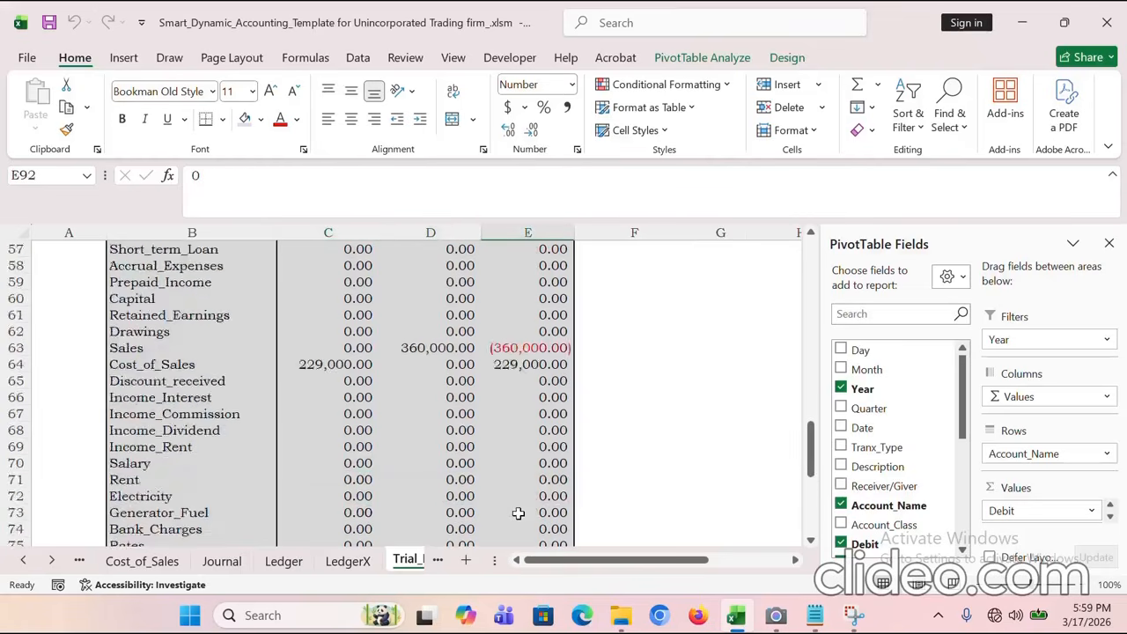
pyautogui.scroll(2, 517, 513)
pyautogui.scroll(-15, 516, 513)
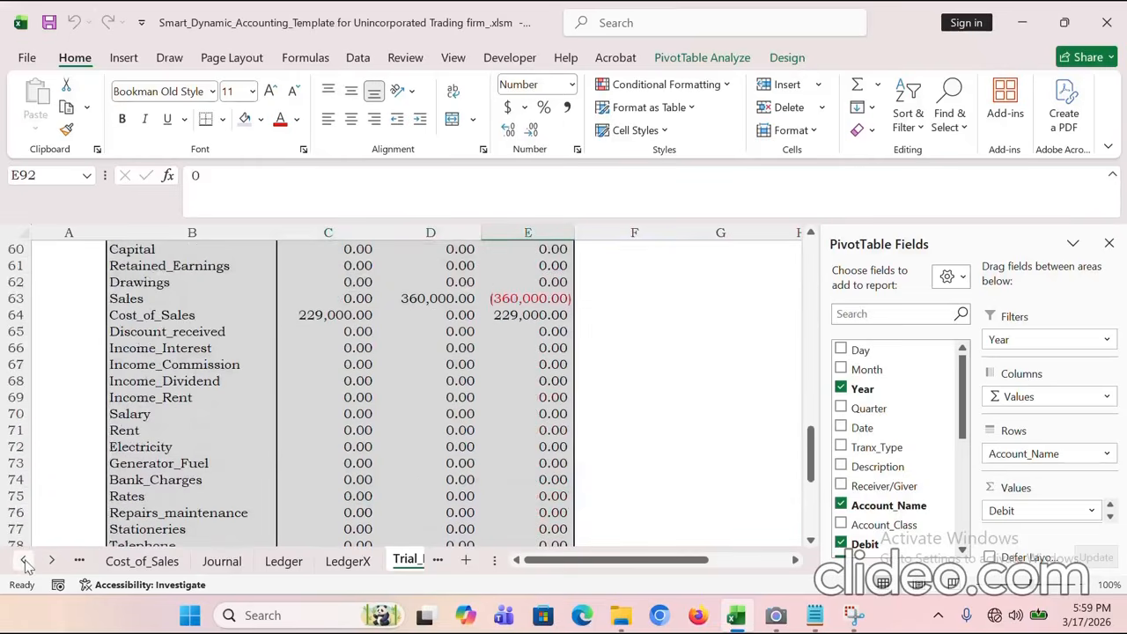
# Step: Open the Dashboard sheet and check the net profit, gross profit, sales and cost of sales under the Profit or Loss headline figures
pyautogui.click(334, 446)
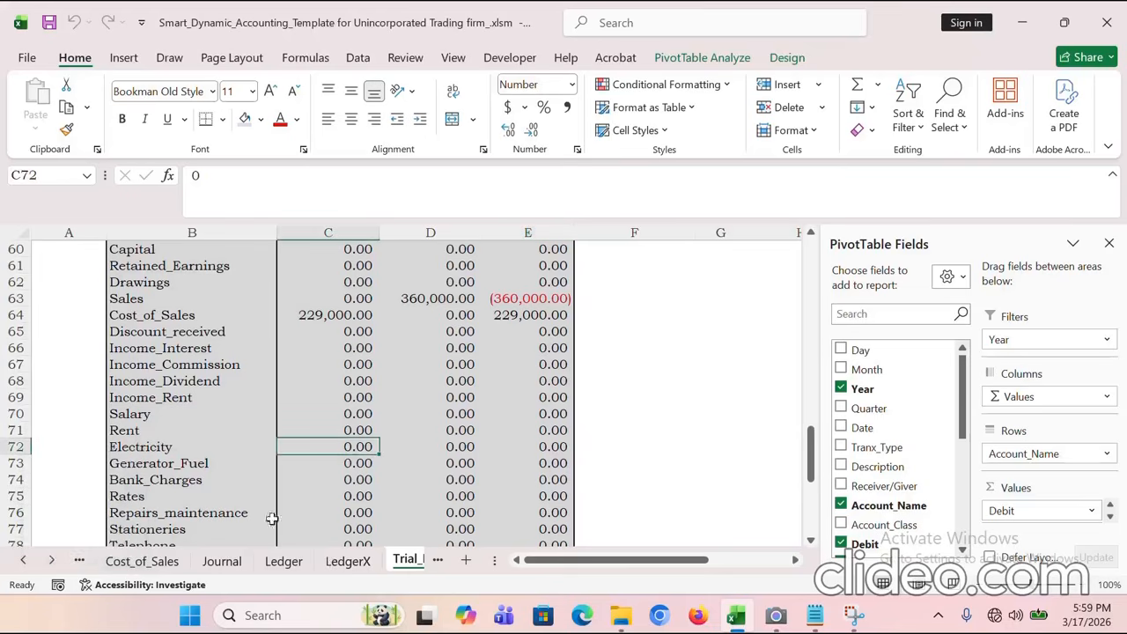
pyautogui.keyDown('ctrl'); pyautogui.click(23, 561); pyautogui.keyUp('ctrl')
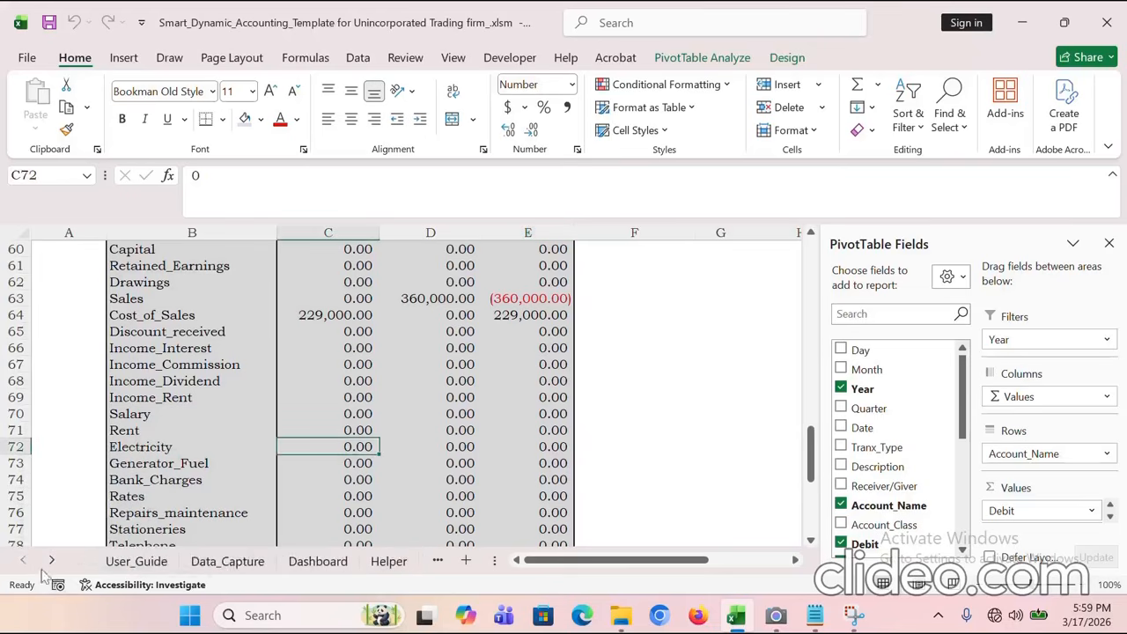
pyautogui.click(321, 563)
pyautogui.scroll(-3, 462, 480)
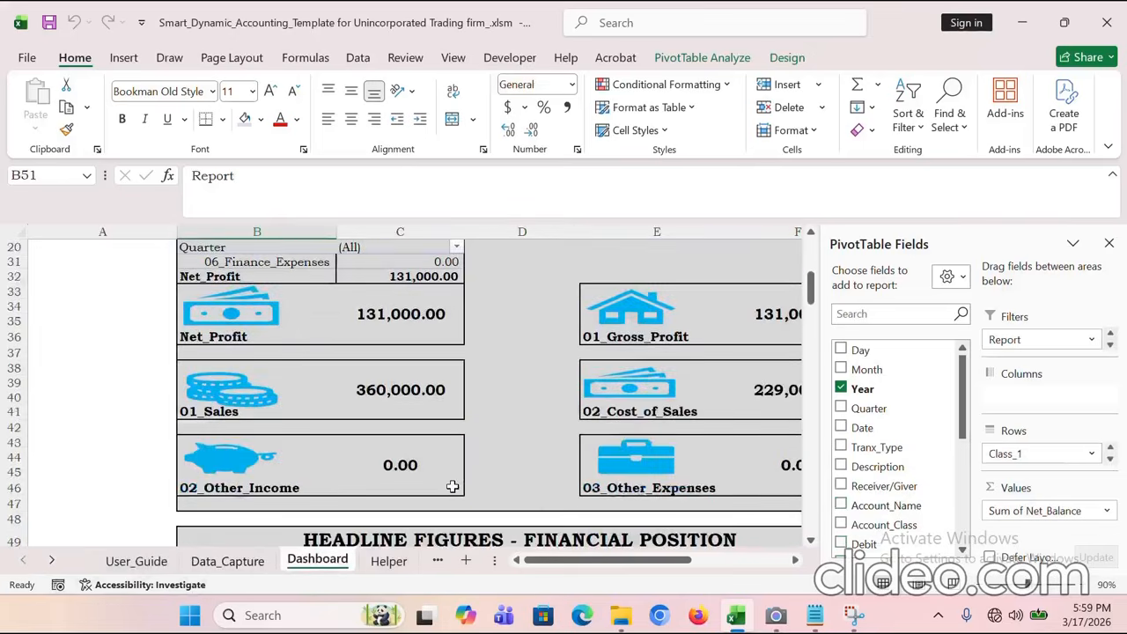
pyautogui.scroll(6, 454, 486)
pyautogui.scroll(-3, 451, 486)
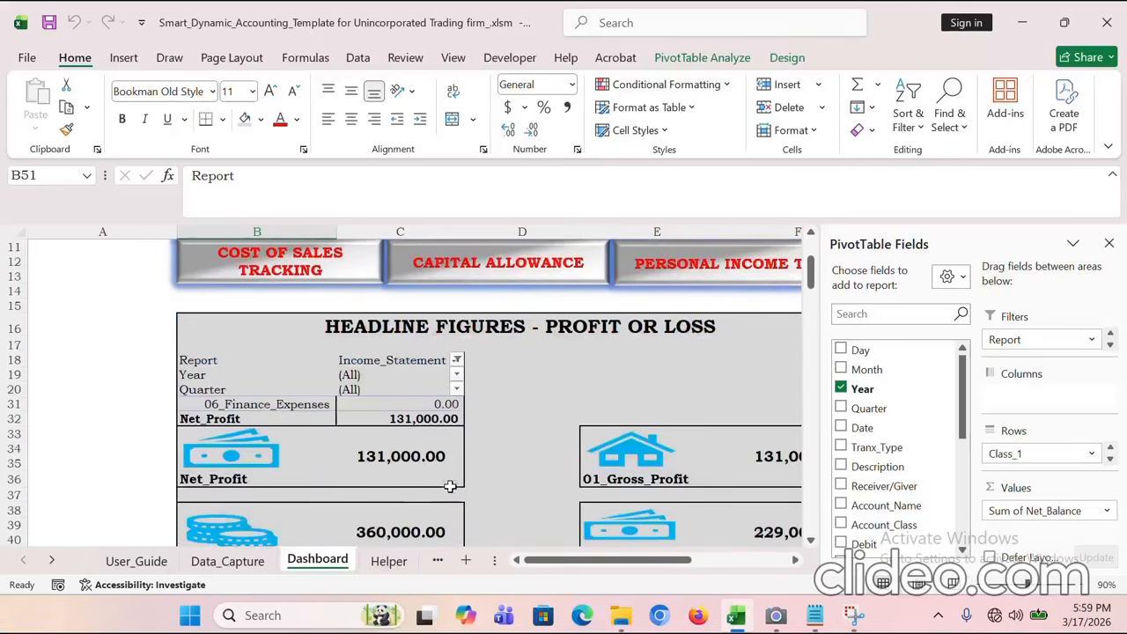
pyautogui.click(430, 424)
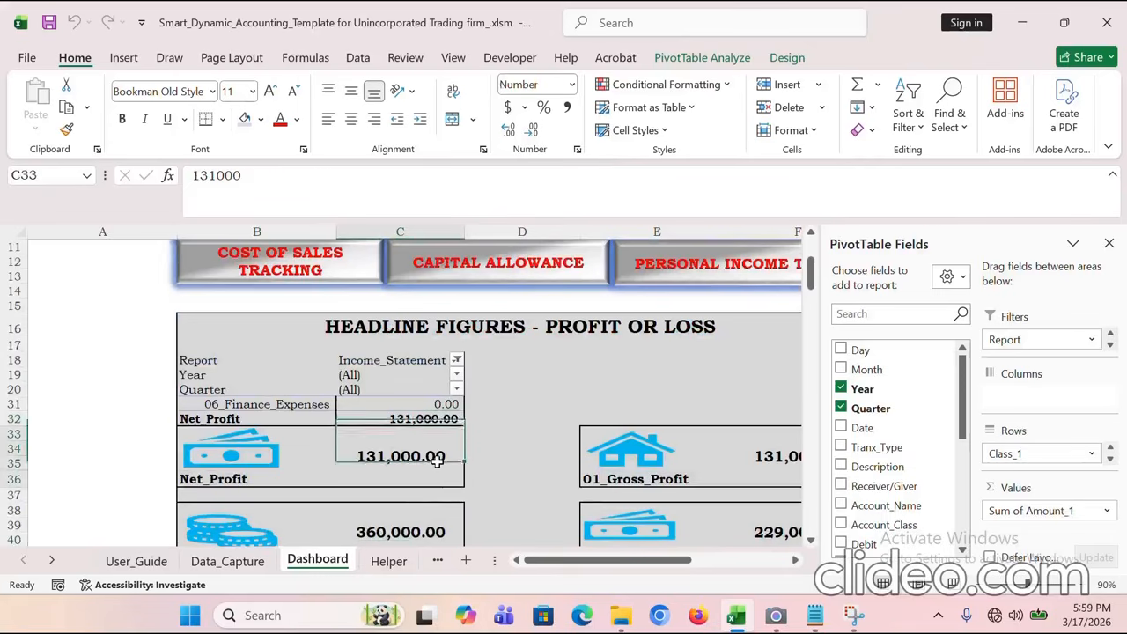
pyautogui.click(437, 461)
pyautogui.click(792, 459)
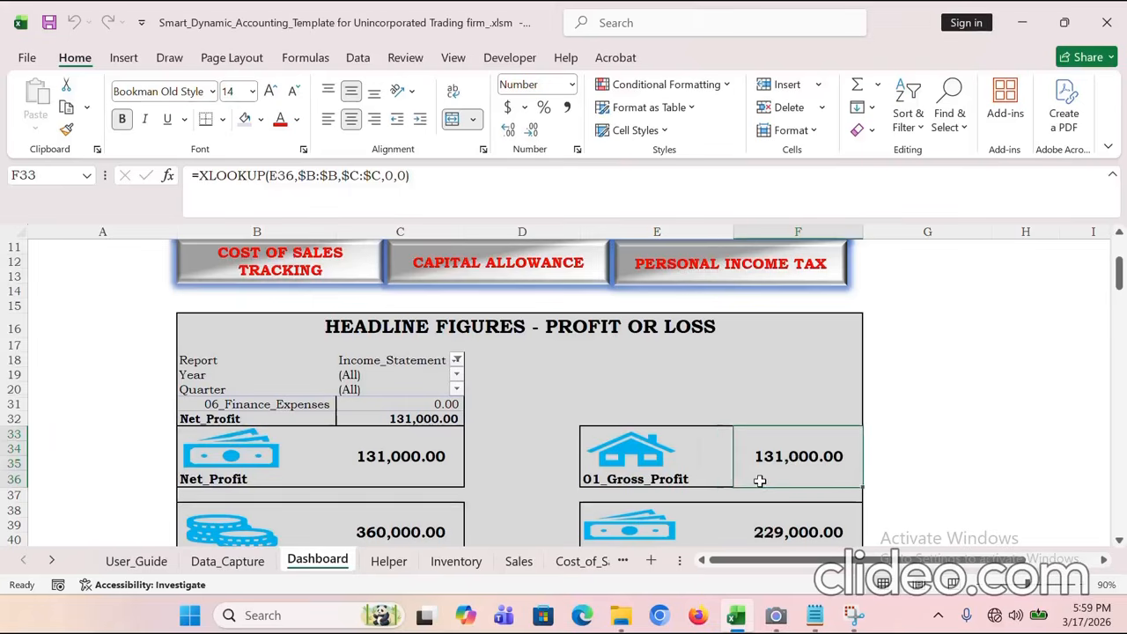
pyautogui.scroll(-2, 759, 480)
pyautogui.click(426, 434)
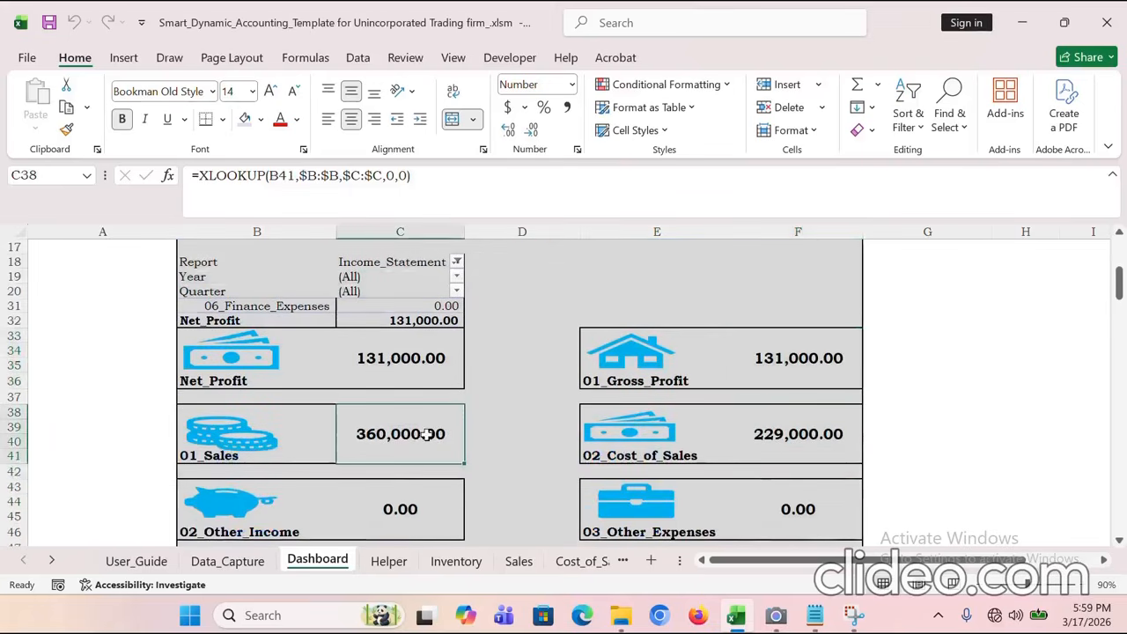
pyautogui.click(808, 434)
# Step: Check the current assets, current liabilities and total assets under the Financial Position headline figures
pyautogui.scroll(-1, 636, 506)
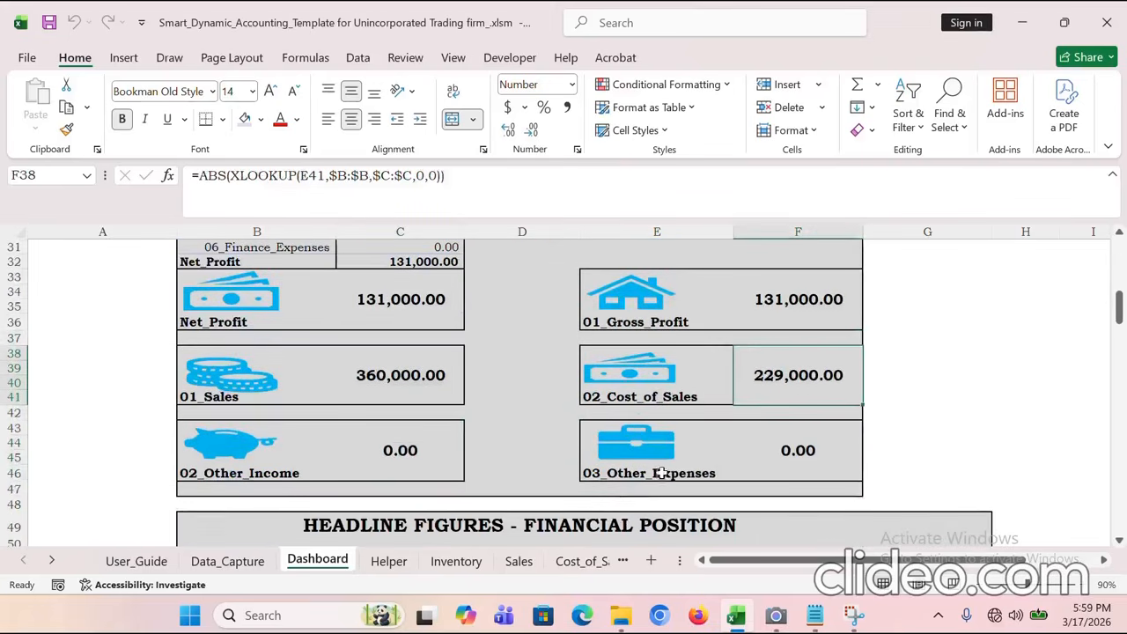
pyautogui.scroll(-4, 583, 496)
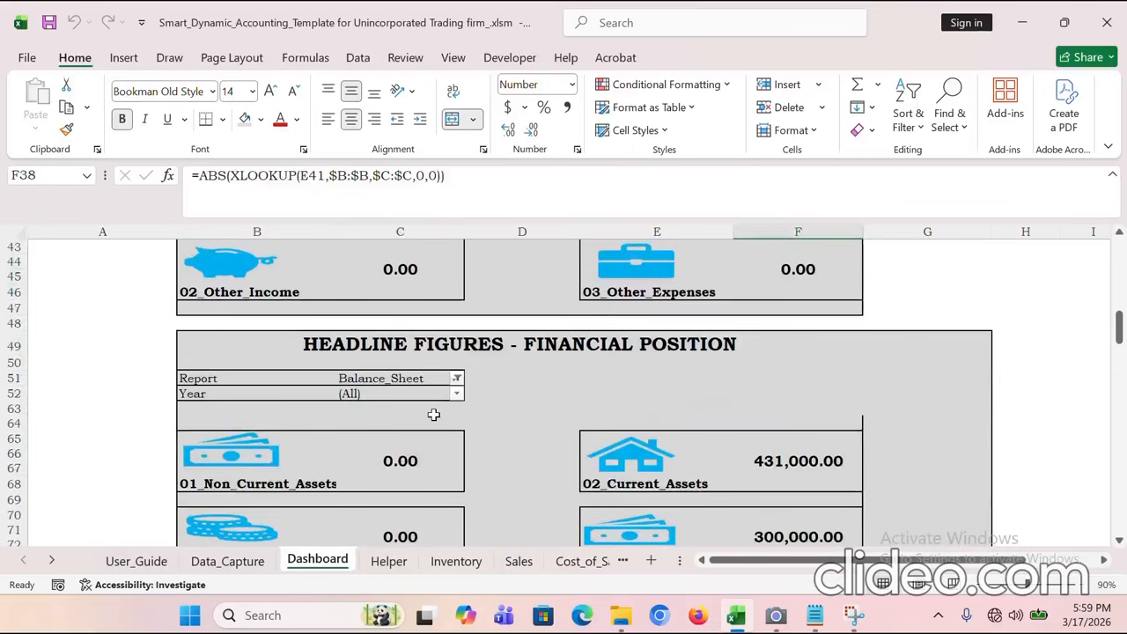
pyautogui.scroll(-3, 440, 445)
pyautogui.scroll(1, 446, 447)
pyautogui.click(832, 317)
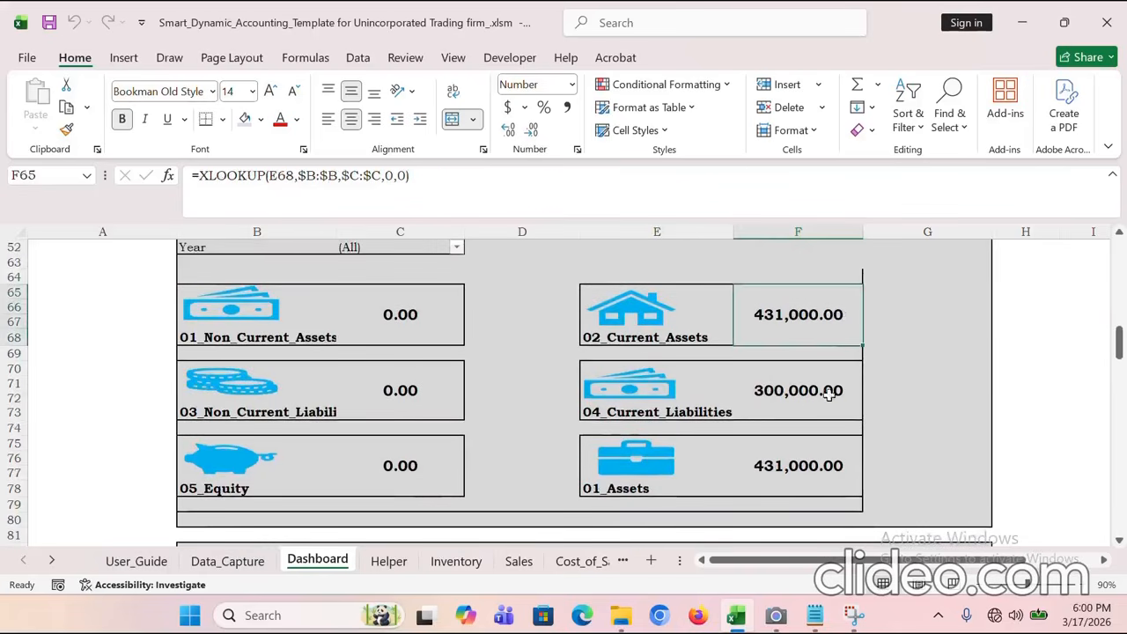
pyautogui.scroll(3, 803, 392)
pyautogui.scroll(-2, 770, 418)
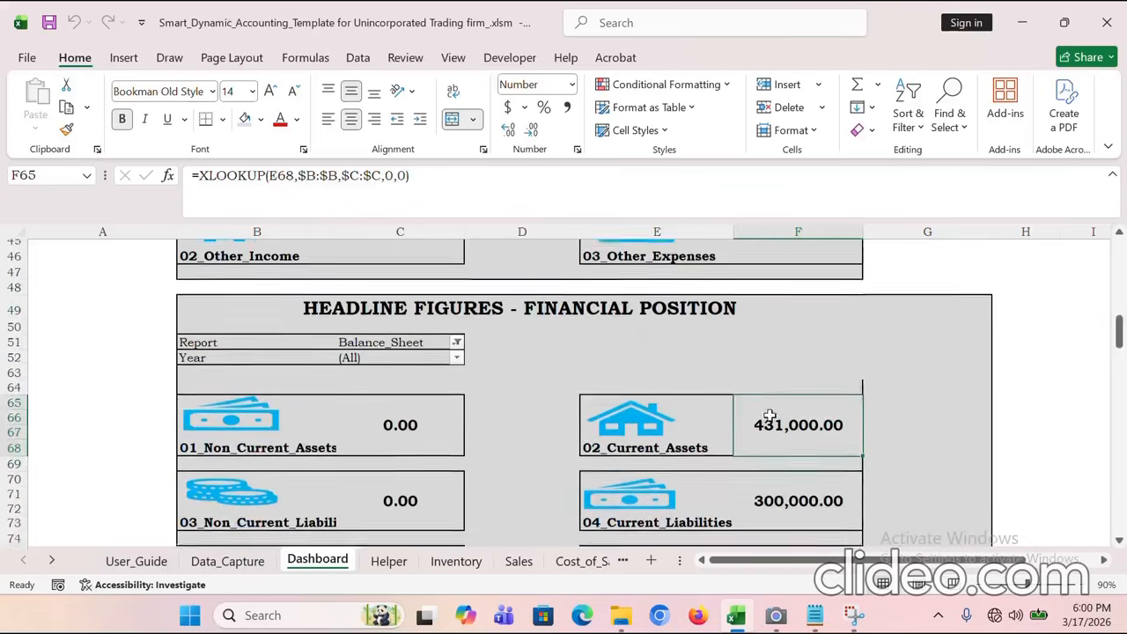
pyautogui.click(810, 465)
pyautogui.scroll(-2, 806, 471)
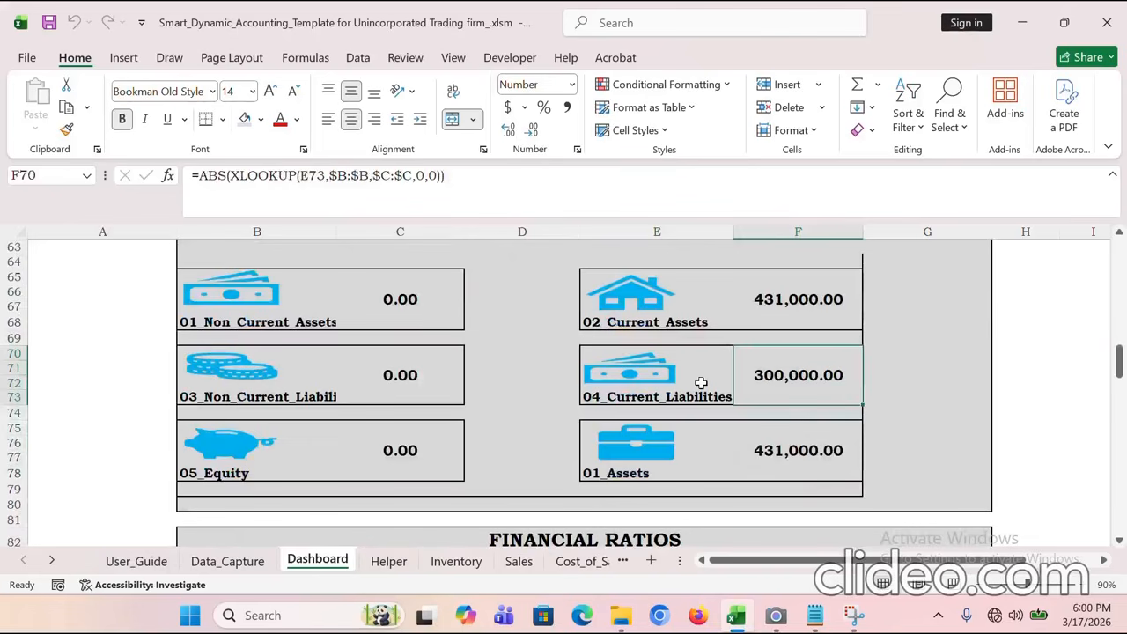
pyautogui.click(805, 458)
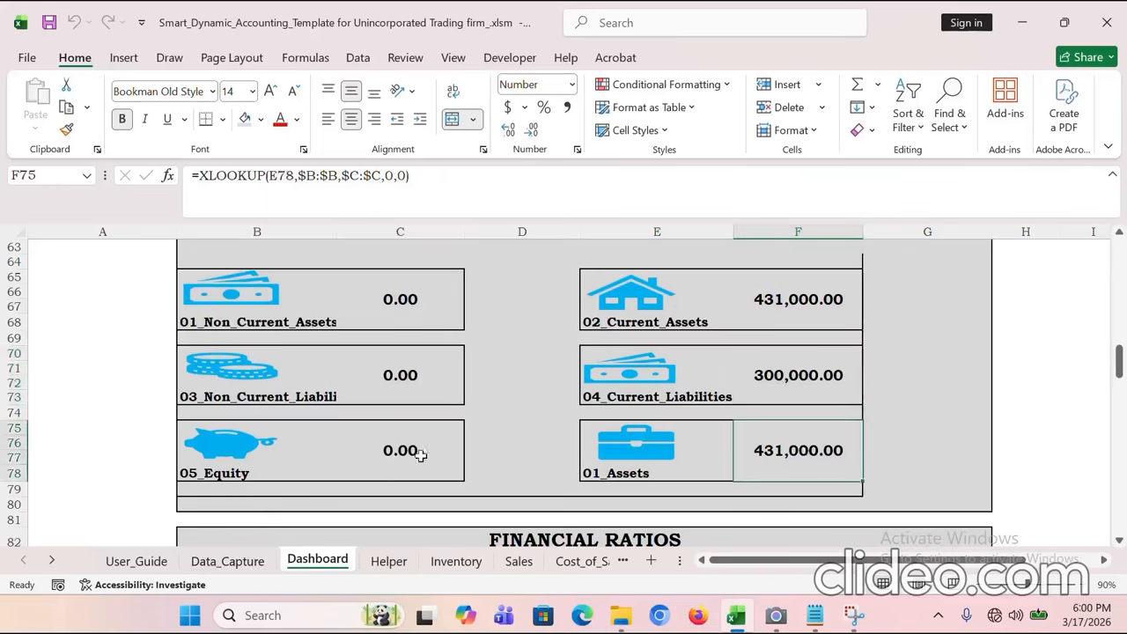
# Step: Examine the Financial Ratios section of the Dashboard, including the net profit margin and the net profit behind it
pyautogui.scroll(-6, 324, 465)
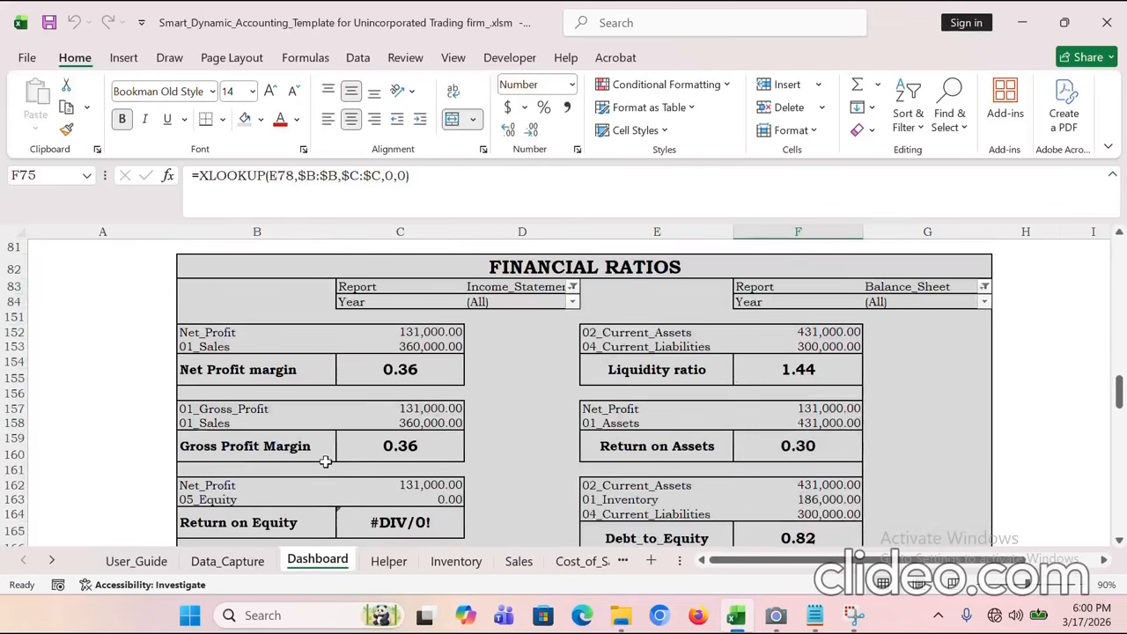
pyautogui.click(399, 369)
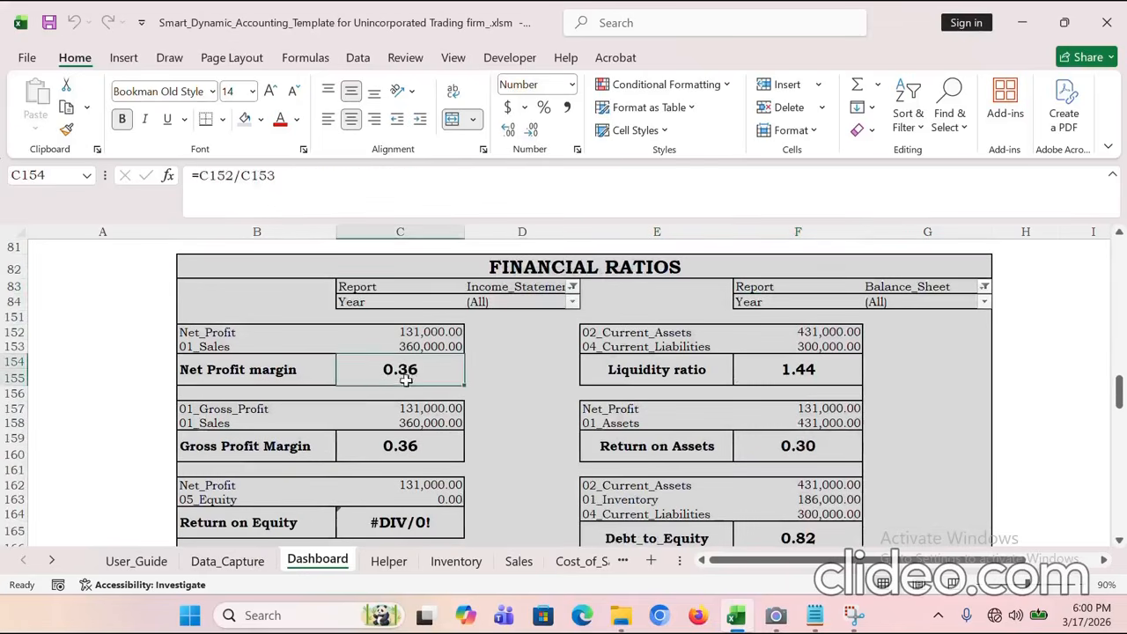
pyautogui.click(436, 329)
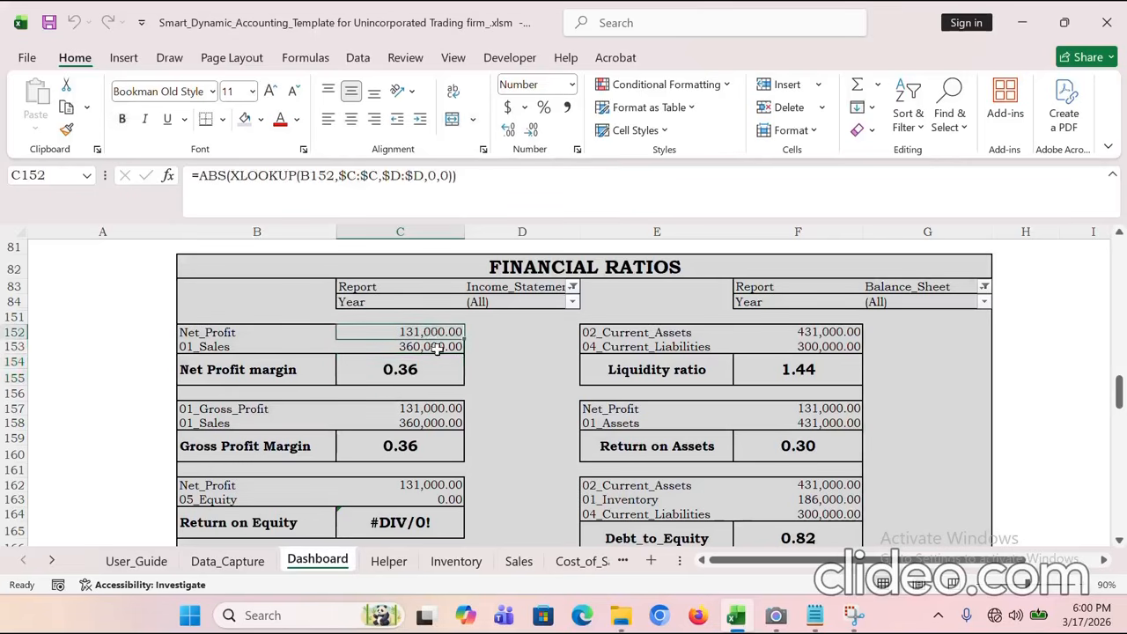
pyautogui.scroll(-2, 612, 458)
pyautogui.scroll(8, 612, 458)
pyautogui.scroll(-3, 532, 492)
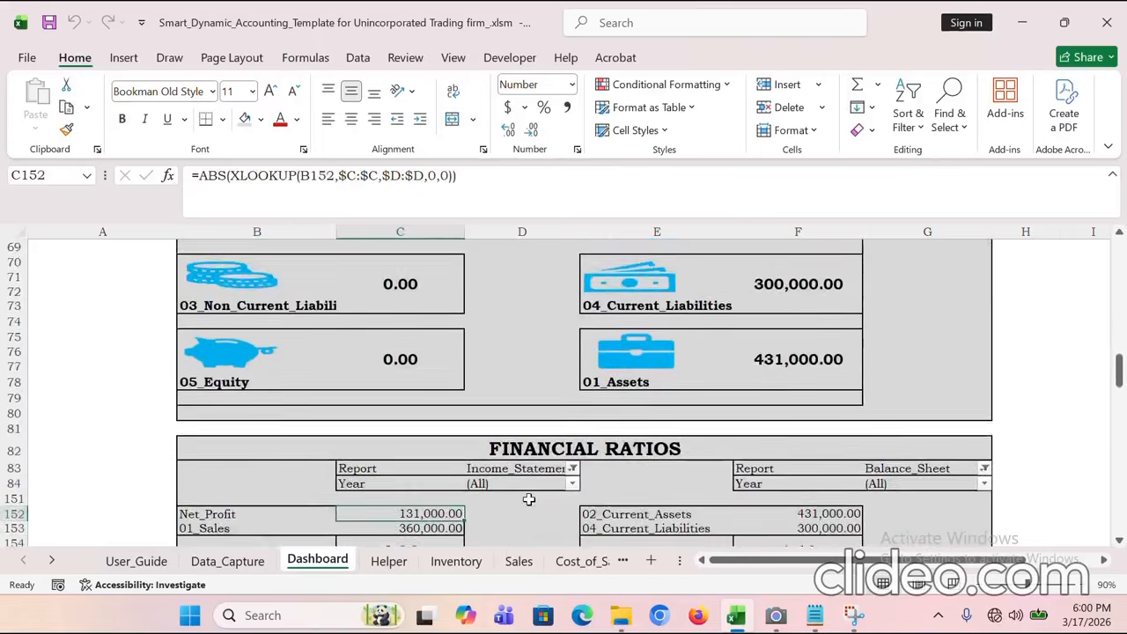
# Step: Return to the Data_Capture sheet and look over its posting sections for Sales, Inventory and Others
pyautogui.click(227, 561)
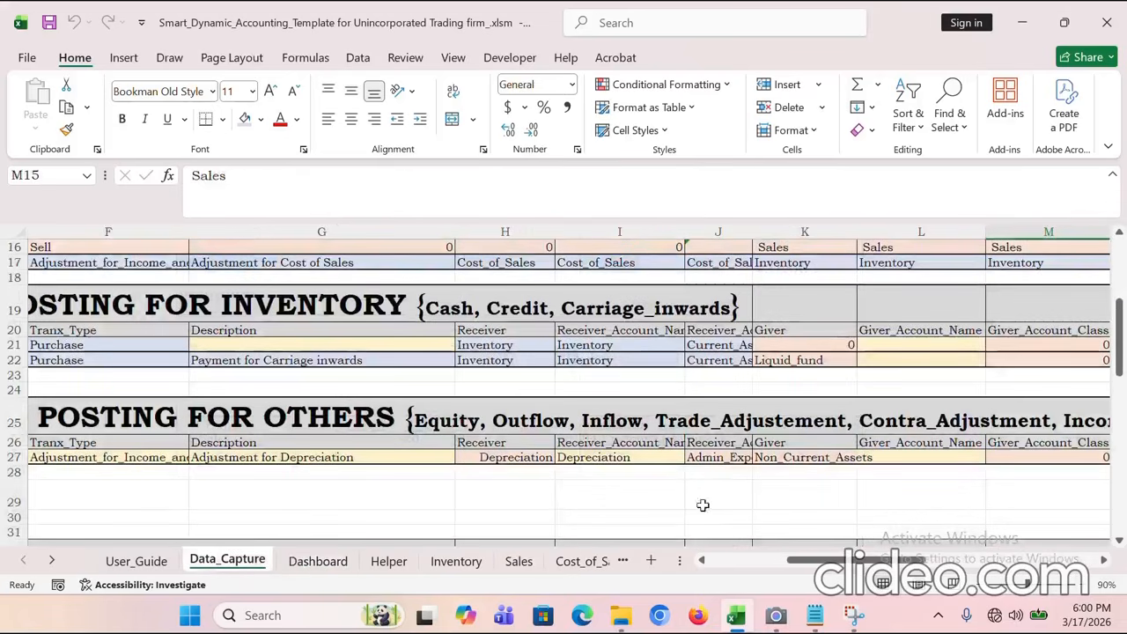
pyautogui.moveTo(828, 559); pyautogui.dragTo(774, 560)
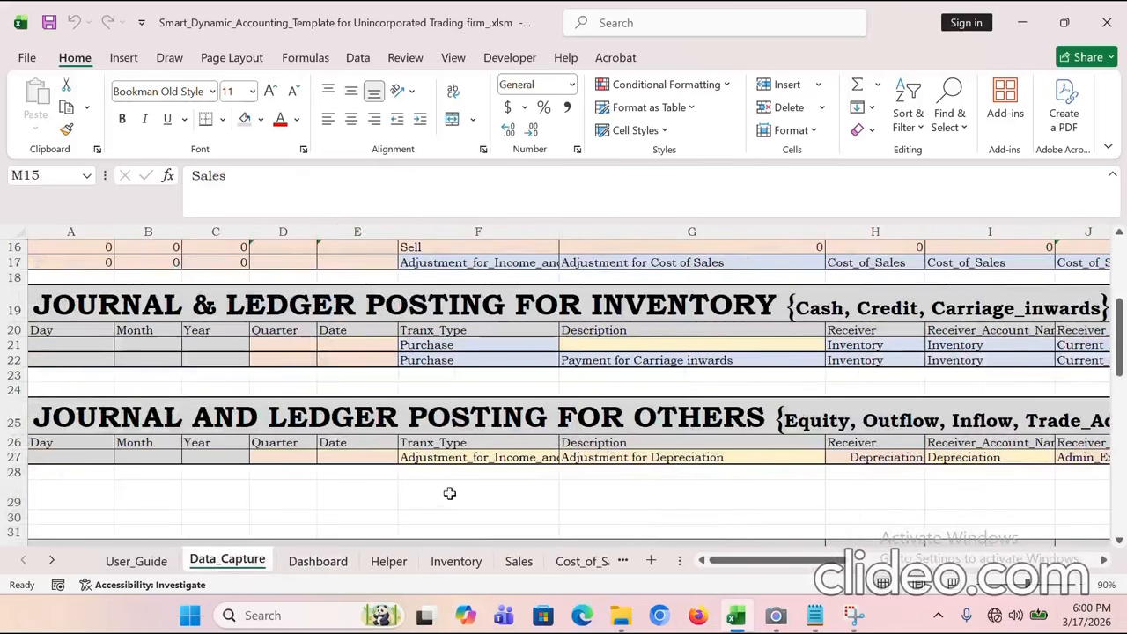
pyautogui.scroll(2, 301, 410)
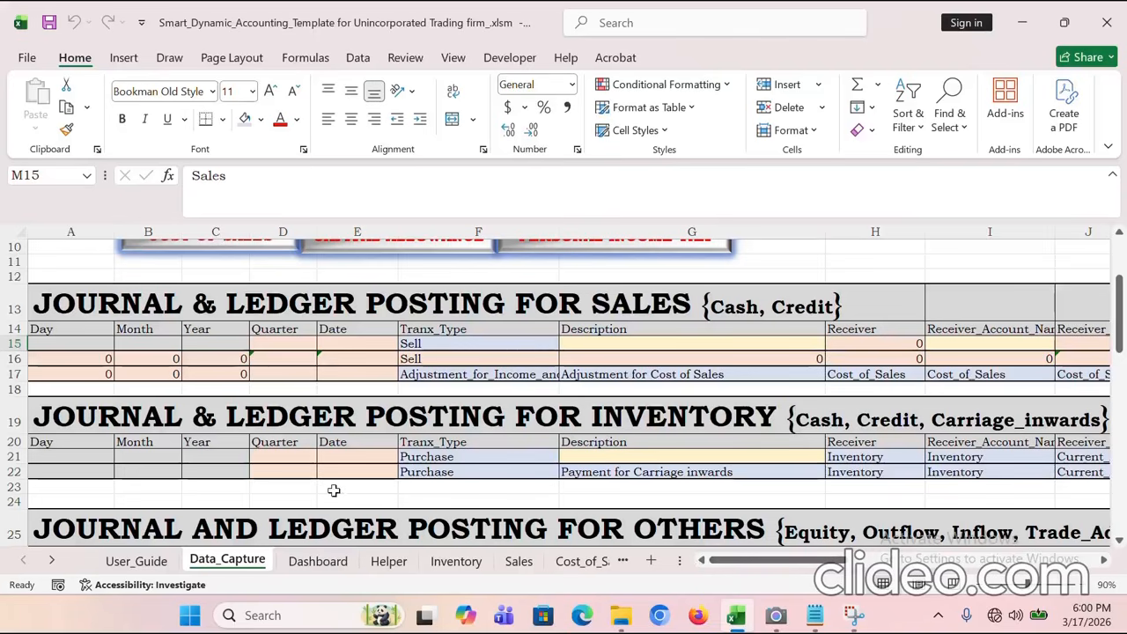
pyautogui.scroll(-1, 398, 495)
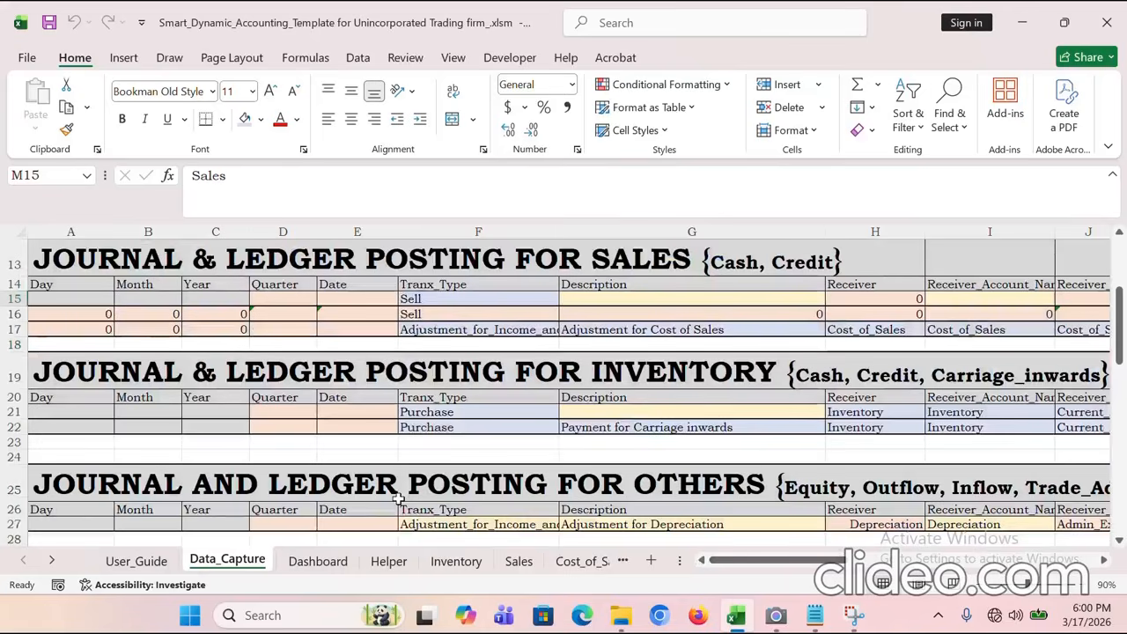
pyautogui.scroll(-1, 398, 498)
pyautogui.scroll(5, 398, 498)
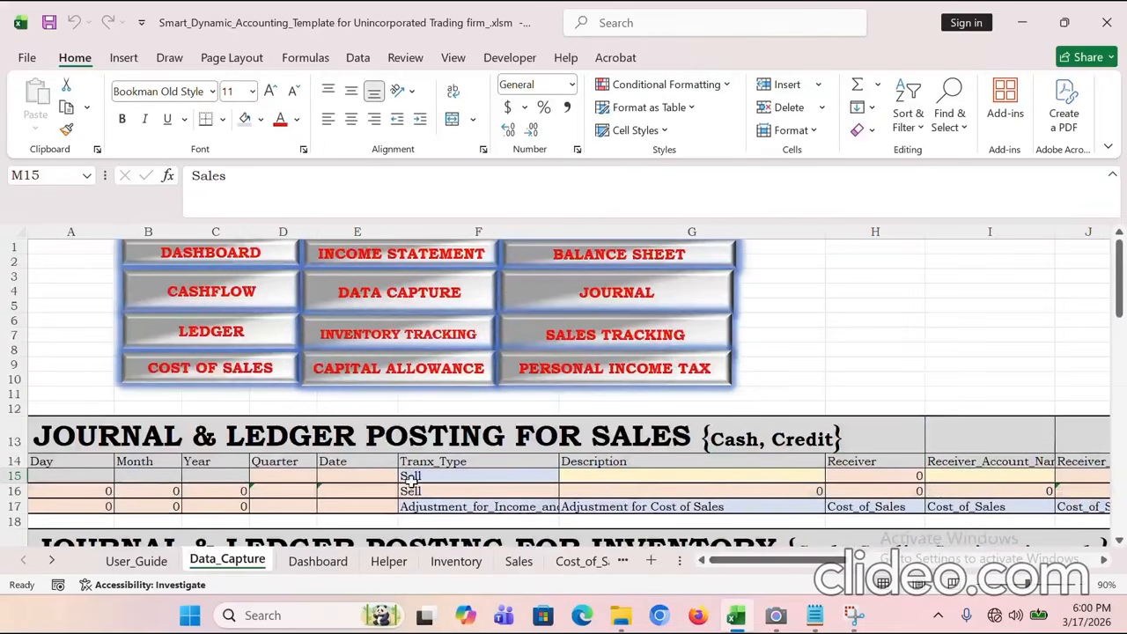